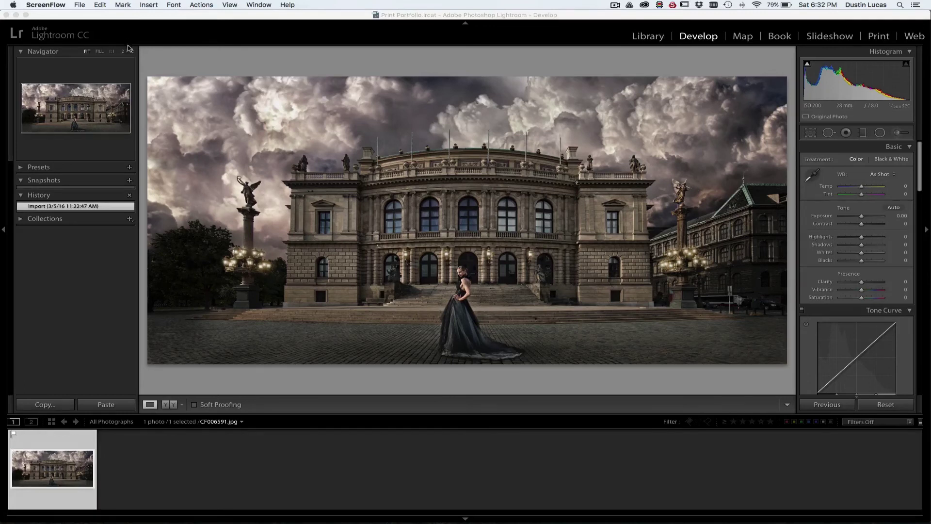
- Browse the display colour profiles, trying Color LCD, then reselect the 102115 profile
{"action": "key", "text": "super+Tab"}
{"action": "key", "text": "super+Tab"}
{"action": "key", "text": "super+Tab"}
{"action": "key", "text": "super+Tab"}
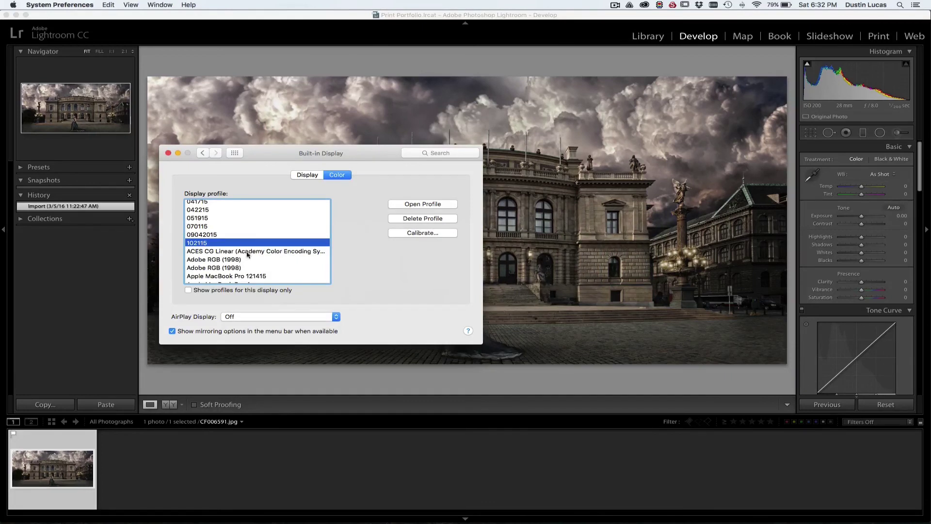
{"action": "scroll", "coordinate": [248, 252], "scroll_direction": "up", "scroll_amount": 5}
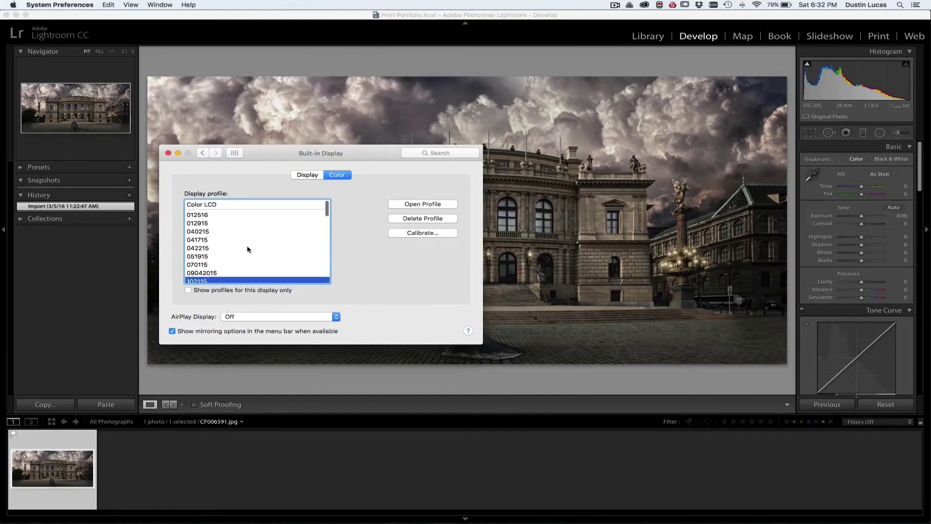
{"action": "left_click", "coordinate": [217, 205]}
{"action": "left_click_drag", "start_coordinate": [258, 161], "coordinate": [611, 245]}
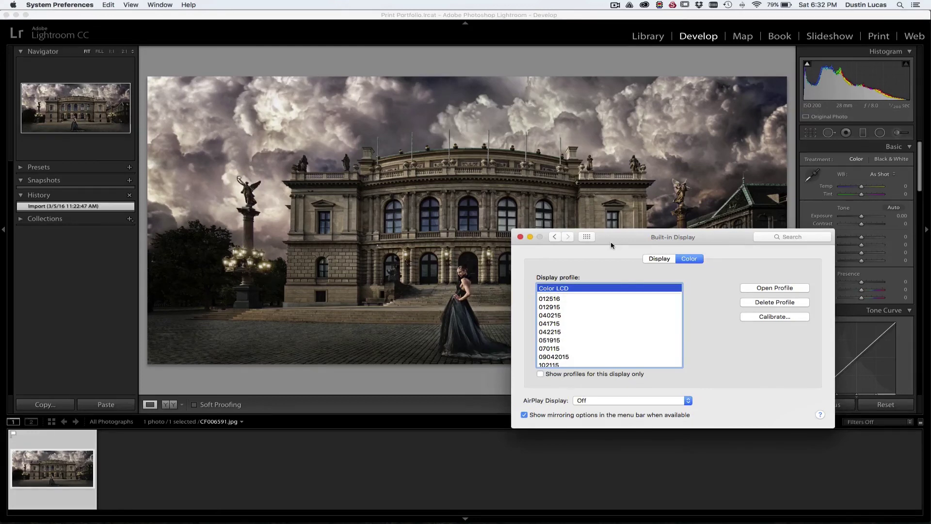
{"action": "left_click_drag", "start_coordinate": [611, 245], "coordinate": [154, 148]}
{"action": "left_click", "coordinate": [115, 267]}
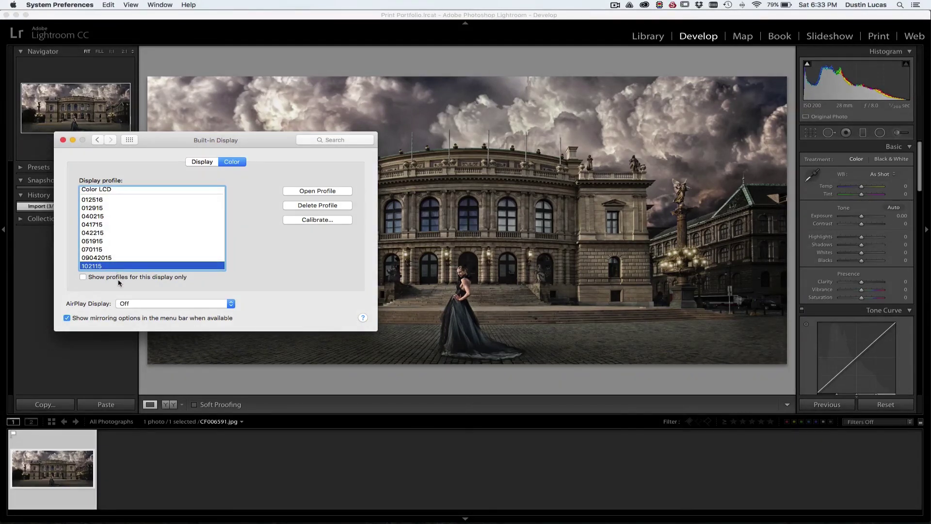
{"action": "left_click", "coordinate": [190, 162]}
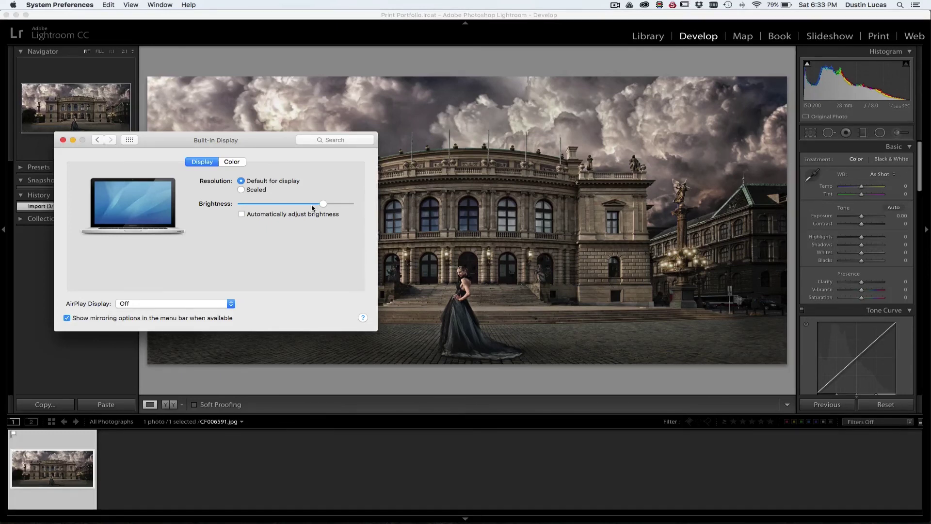
- In Energy Saver, turn the battery display-dimming option on and back off, then close it
{"action": "left_click", "coordinate": [129, 140]}
{"action": "left_click", "coordinate": [156, 218]}
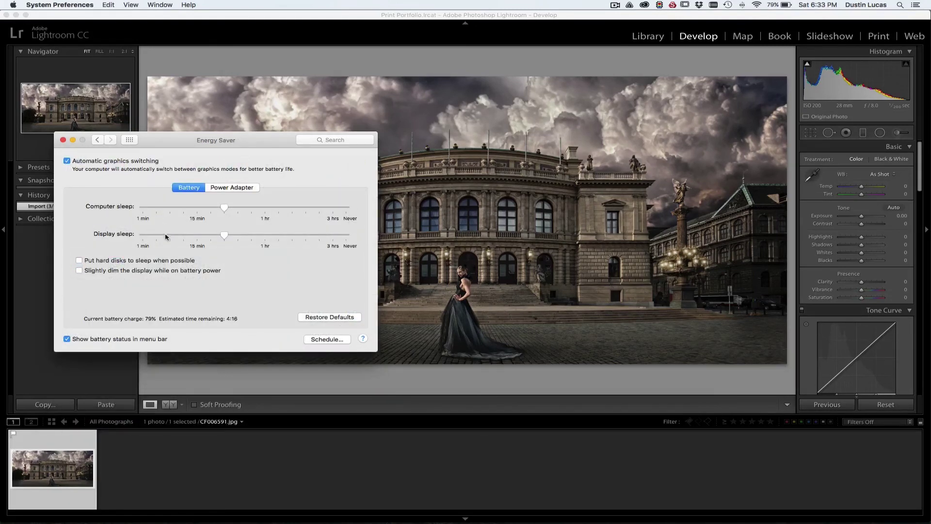
{"action": "left_click", "coordinate": [79, 271]}
{"action": "left_click", "coordinate": [79, 270]}
{"action": "left_click", "coordinate": [63, 140]}
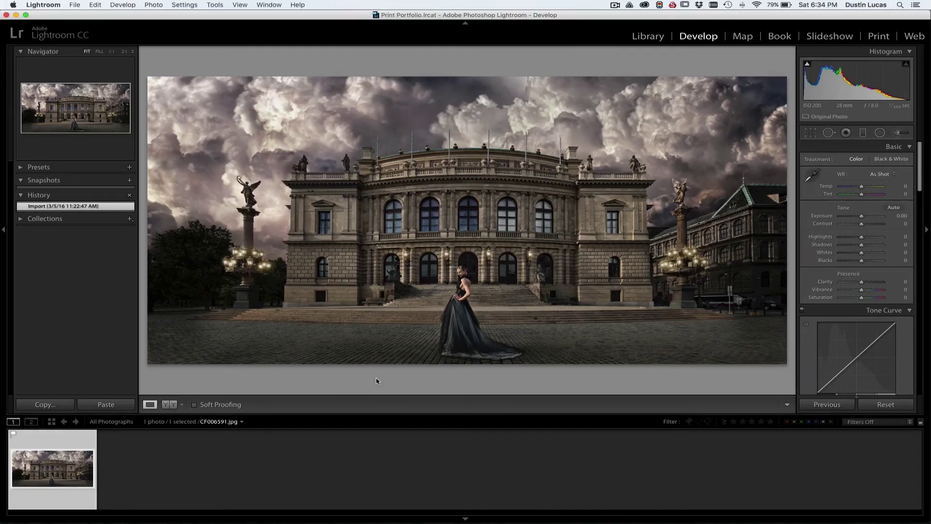
- Switch to Chrome's X-Rite ColorMunki Photo product page
{"action": "key", "text": "super+Tab"}
{"action": "key", "text": "super+Tab"}
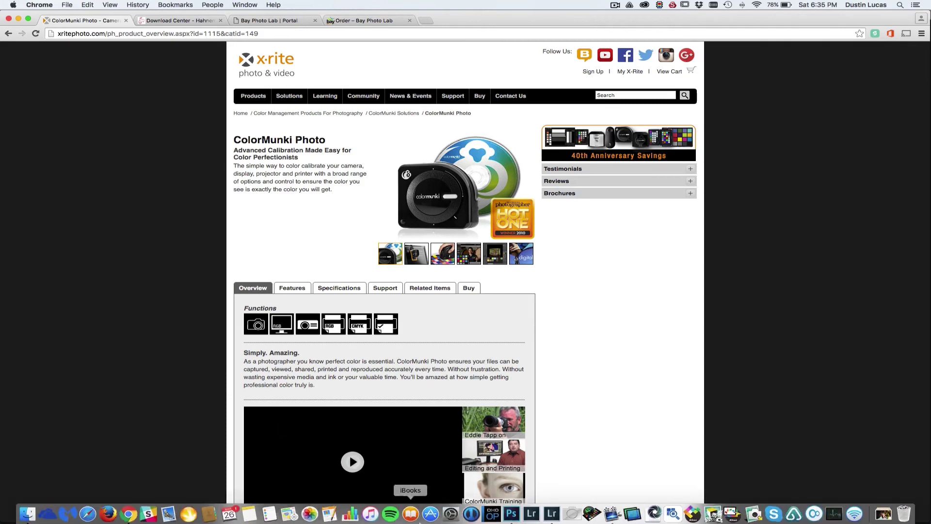
- Bring Photoshop forward from the Dock, showing the Rudolfinum composite
{"action": "left_click", "coordinate": [509, 515]}
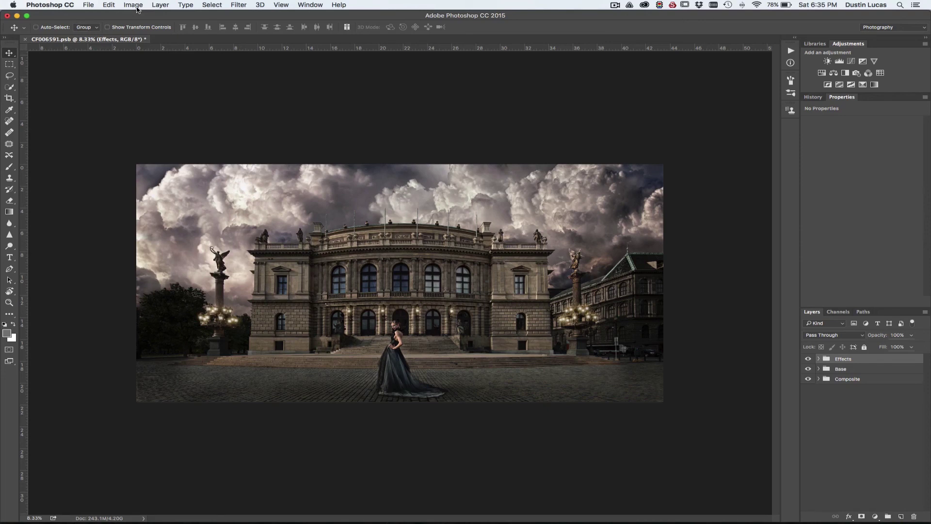
- Check the composite's assigned Adobe RGB (1998) profile in Assign Profile, leaving it unchanged
{"action": "left_click", "coordinate": [110, 6]}
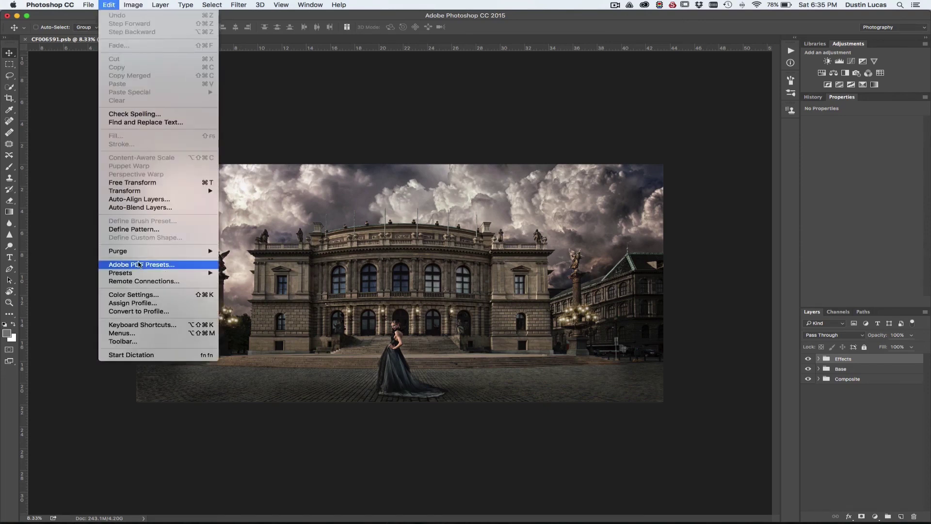
{"action": "left_click", "coordinate": [139, 303]}
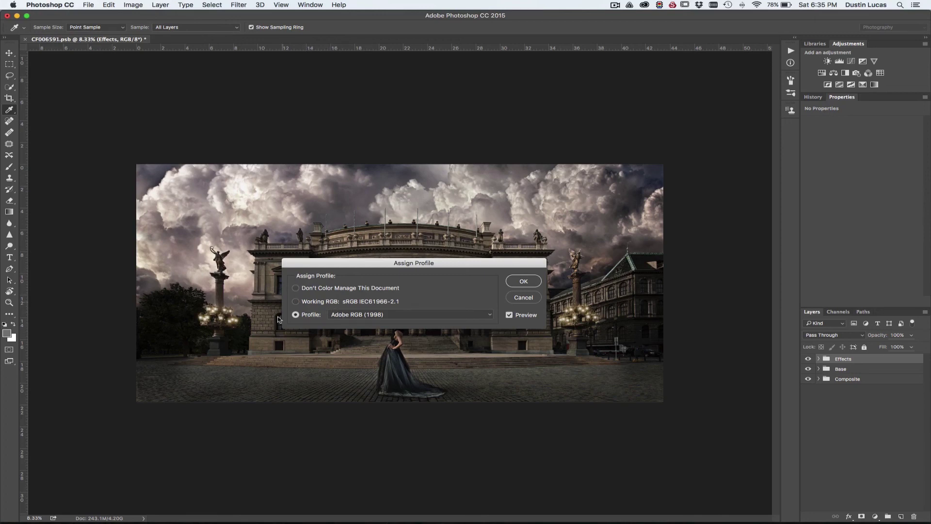
{"action": "key", "text": "Return"}
{"action": "key", "text": "v"}
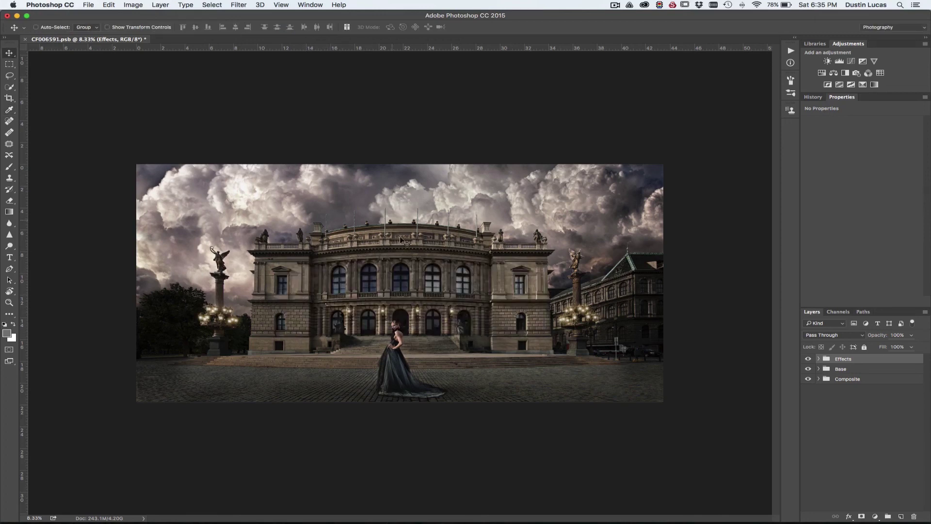
- Set up Convert to Profile to convert from Adobe RGB (1998) to sRGB IEC61966-2.1
{"action": "left_click", "coordinate": [117, 4]}
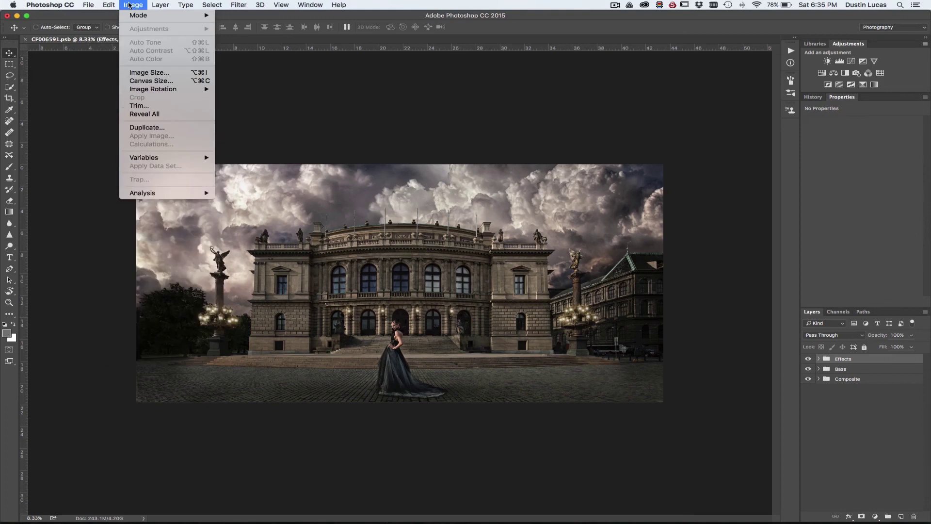
{"action": "mouse_move", "coordinate": [88, 4]}
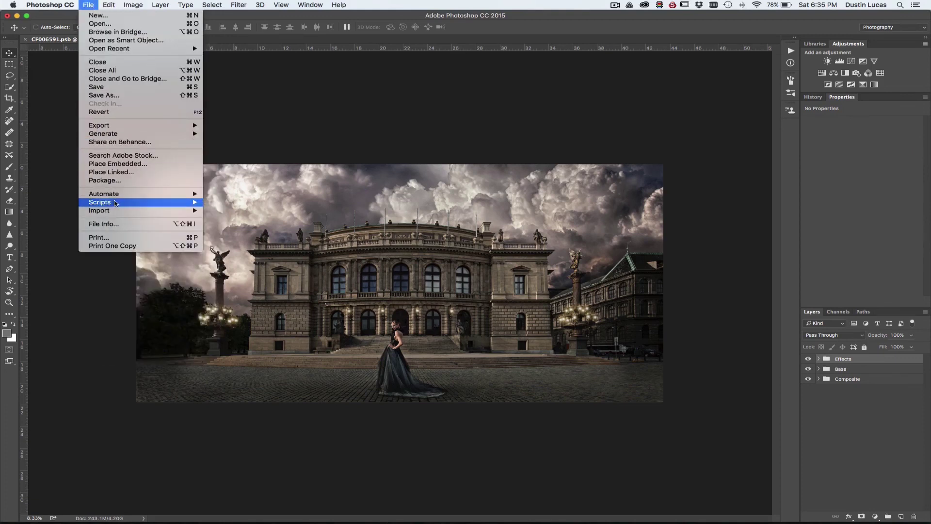
{"action": "mouse_move", "coordinate": [117, 194]}
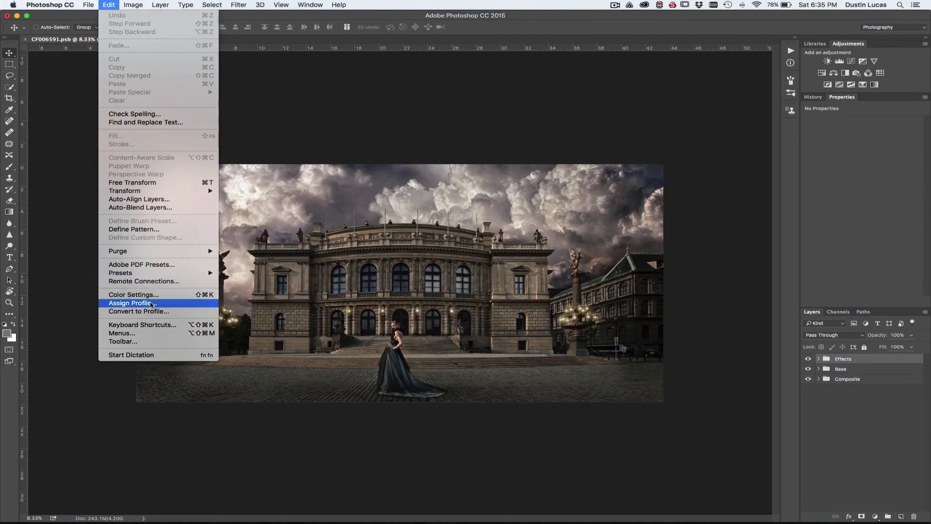
{"action": "left_click", "coordinate": [150, 311]}
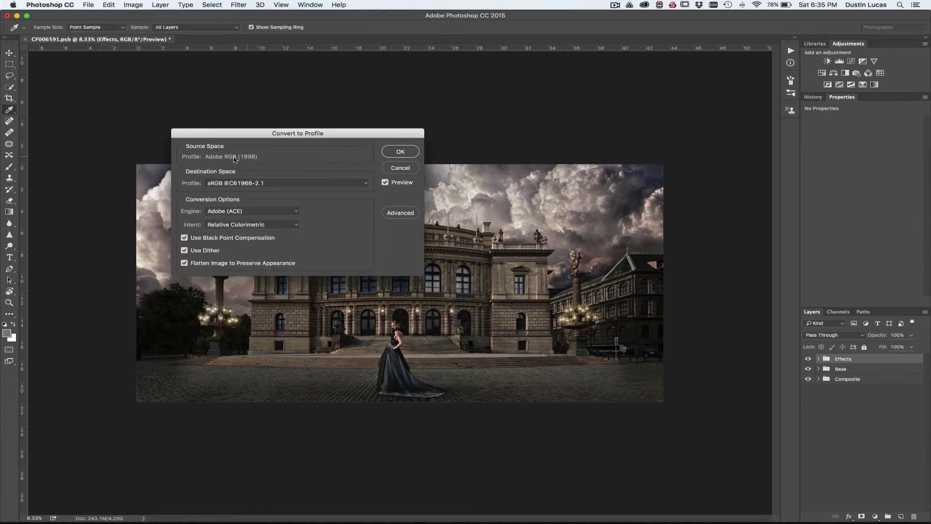
{"action": "left_click", "coordinate": [237, 184]}
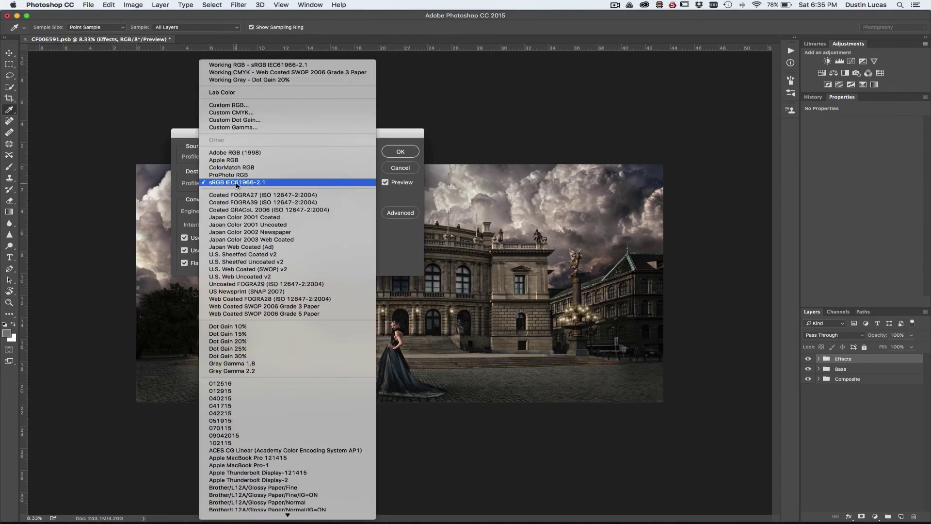
{"action": "left_click", "coordinate": [241, 184]}
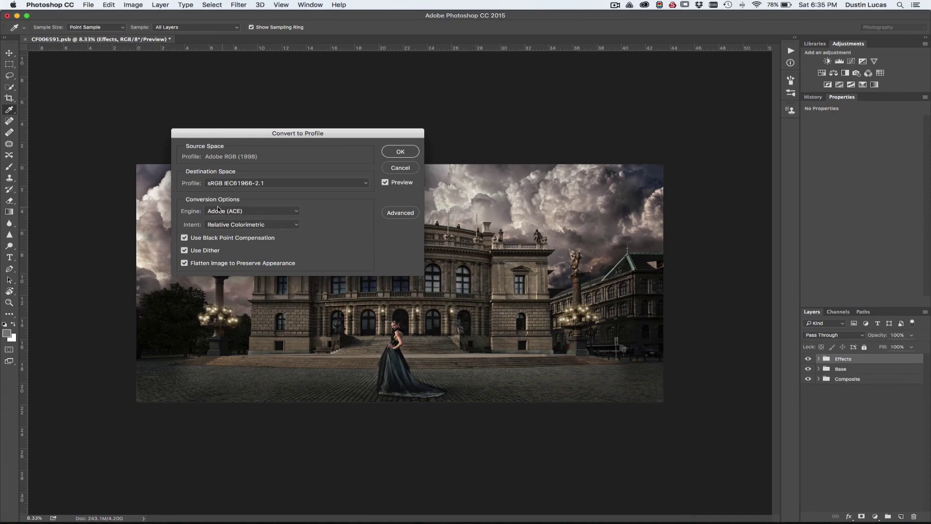
{"action": "left_click", "coordinate": [227, 225]}
{"action": "left_click", "coordinate": [227, 225]}
{"action": "left_click", "coordinate": [242, 212]}
{"action": "left_click", "coordinate": [244, 213]}
{"action": "left_click", "coordinate": [243, 213]}
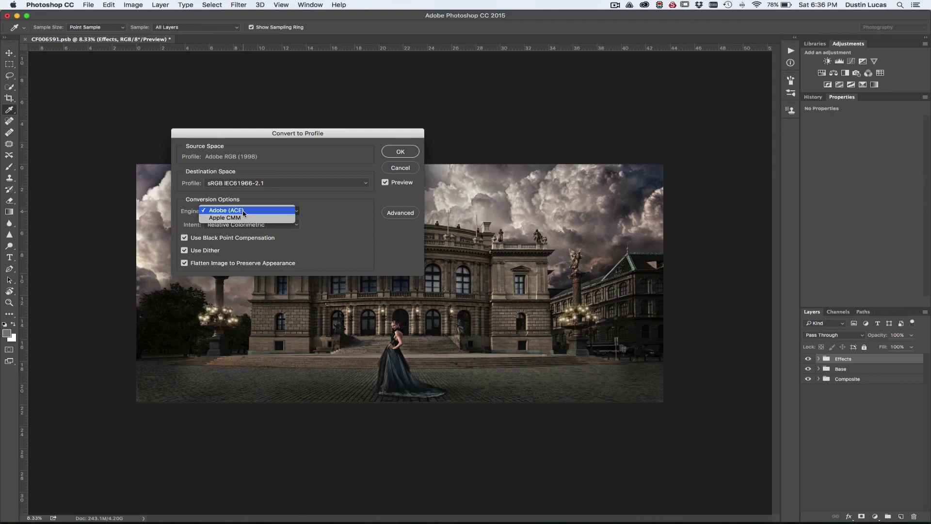
{"action": "left_click", "coordinate": [243, 212]}
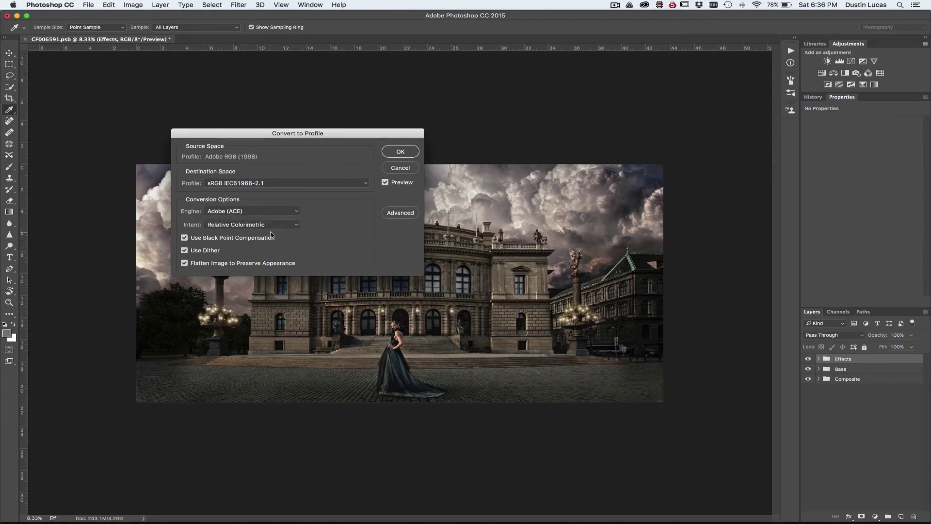
{"action": "left_click", "coordinate": [402, 213]}
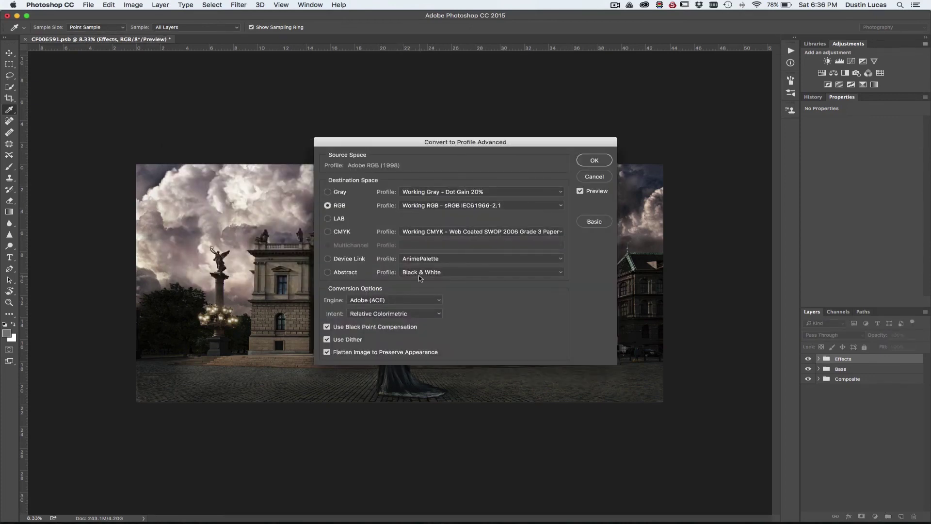
{"action": "left_click_drag", "start_coordinate": [419, 145], "coordinate": [392, 144]}
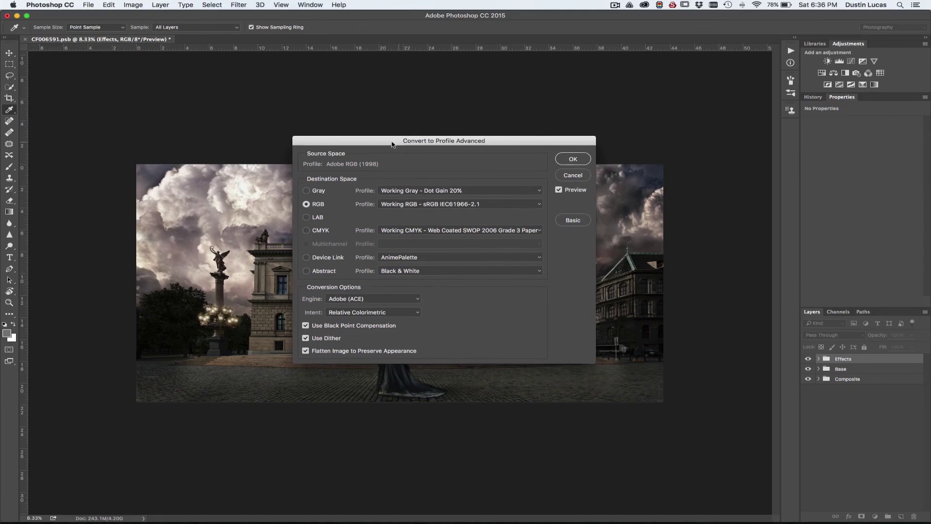
{"action": "left_click", "coordinate": [569, 178]}
{"action": "key", "text": "v"}
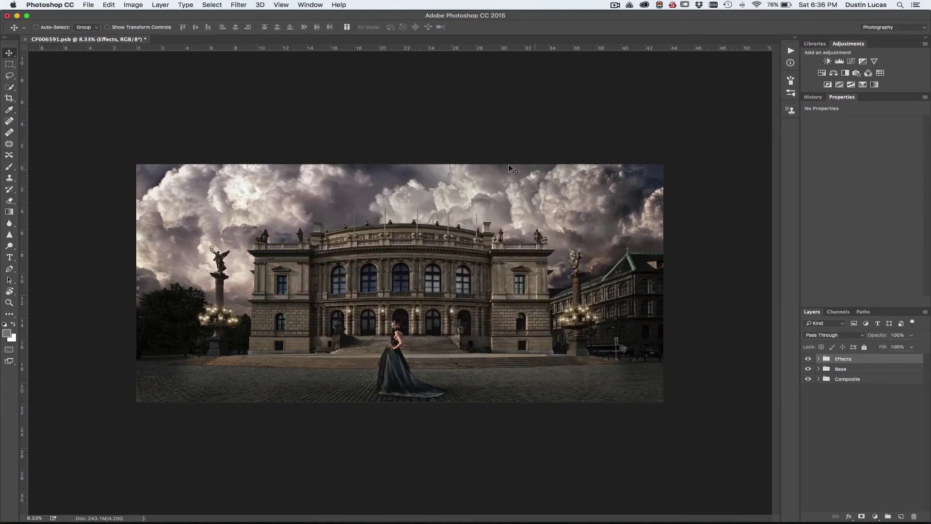
{"action": "left_click", "coordinate": [90, 5]}
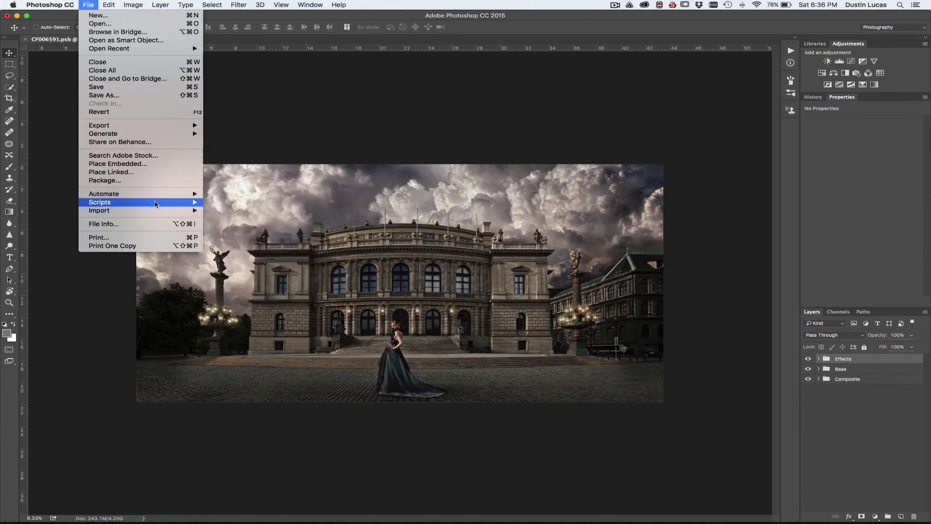
{"action": "mouse_move", "coordinate": [145, 202]}
{"action": "left_click", "coordinate": [240, 203]}
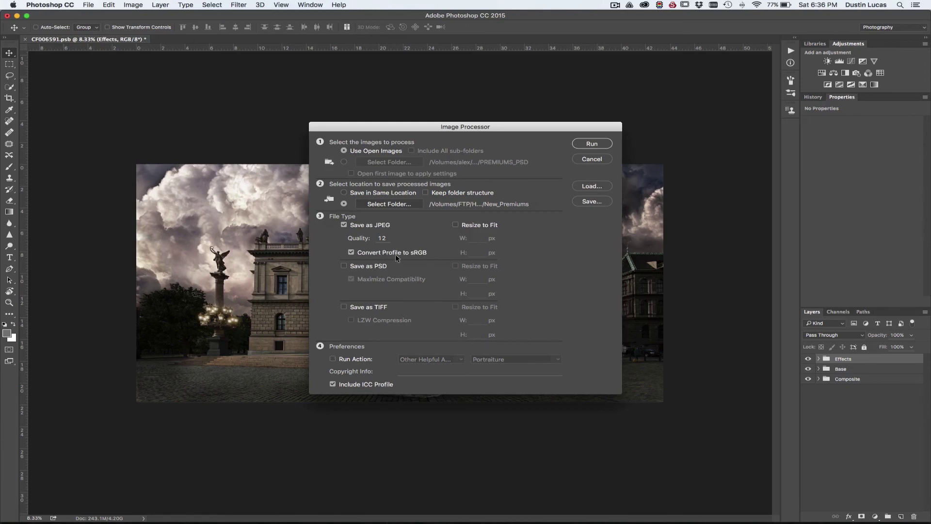
{"action": "left_click", "coordinate": [584, 160]}
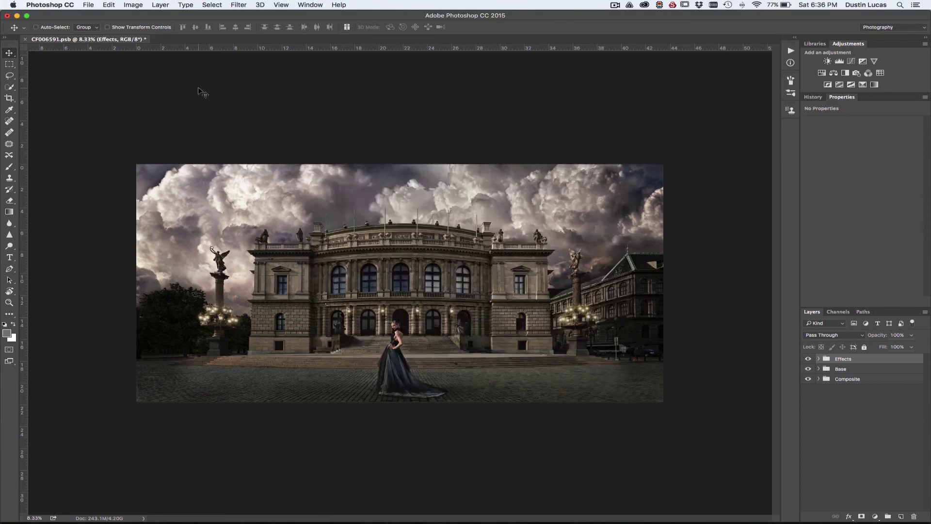
{"action": "key", "text": "super+Tab"}
{"action": "key", "text": "Tab"}
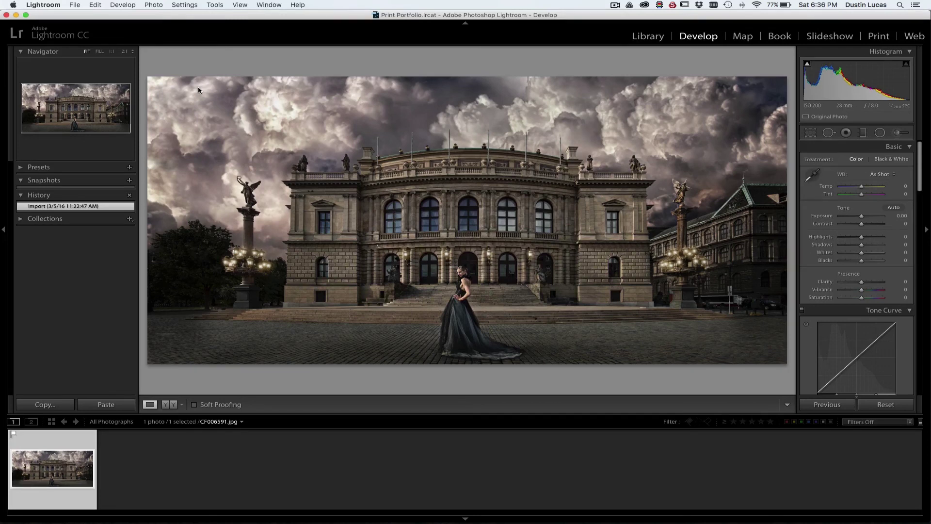
- Enable soft proofing in the Develop module with the S shortcut
{"action": "key", "text": "s"}
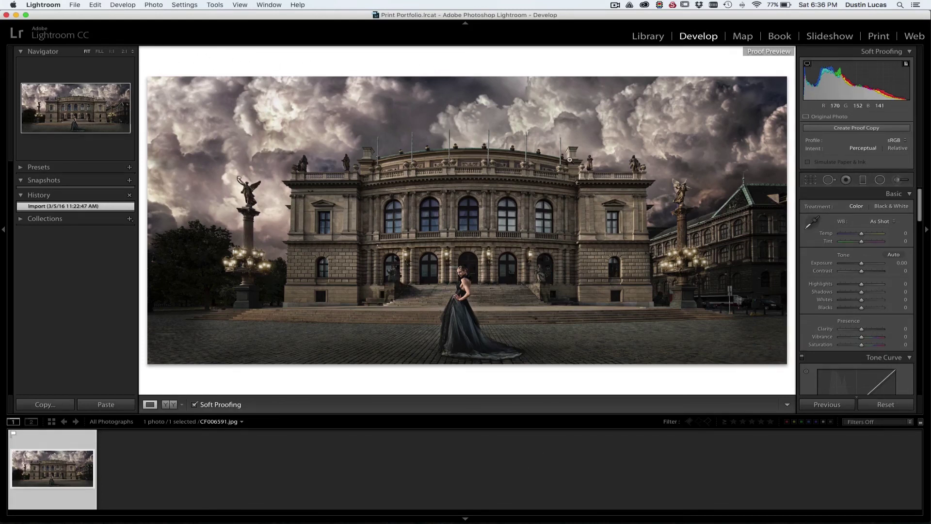
- Try 80% White, 90% White and 50% Gray proof backgrounds, then return to Paper White
{"action": "right_click", "coordinate": [482, 76]}
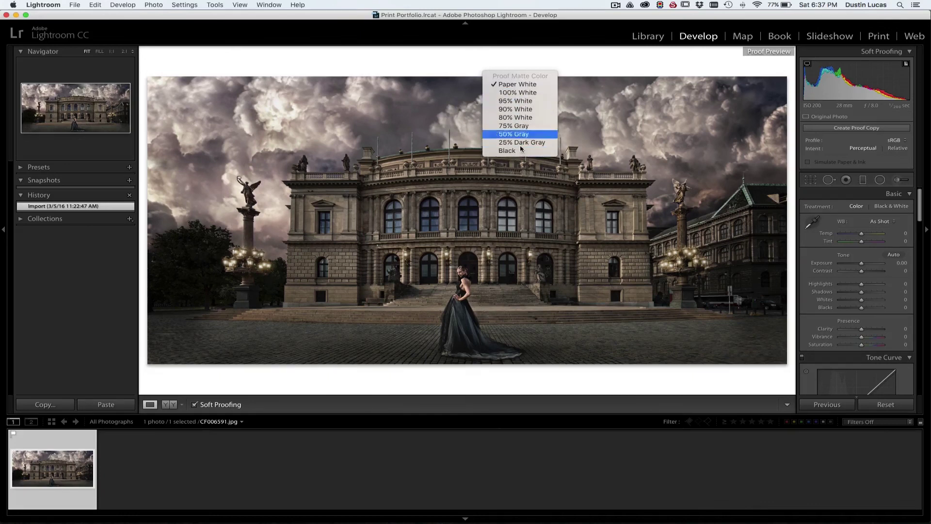
{"action": "left_click", "coordinate": [515, 117]}
{"action": "right_click", "coordinate": [494, 68]}
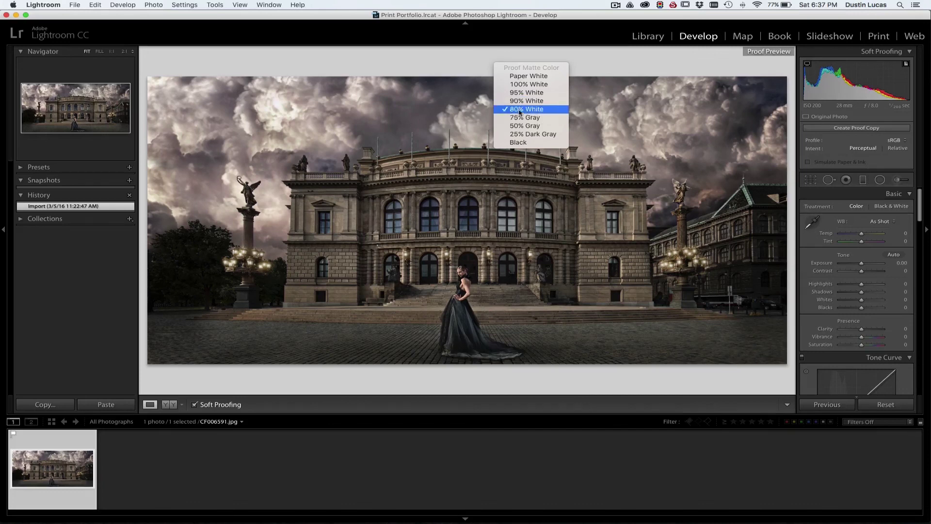
{"action": "left_click", "coordinate": [519, 101]}
{"action": "right_click", "coordinate": [515, 71]}
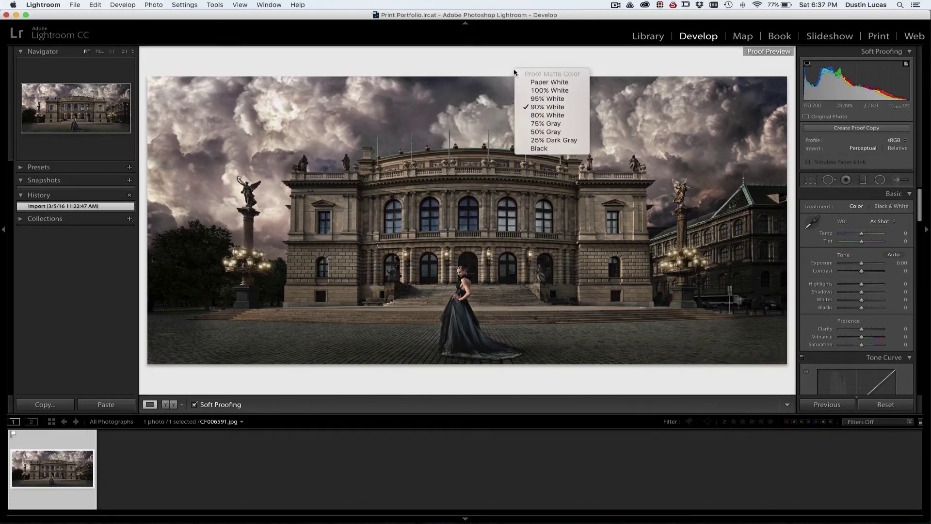
{"action": "left_click", "coordinate": [541, 132]}
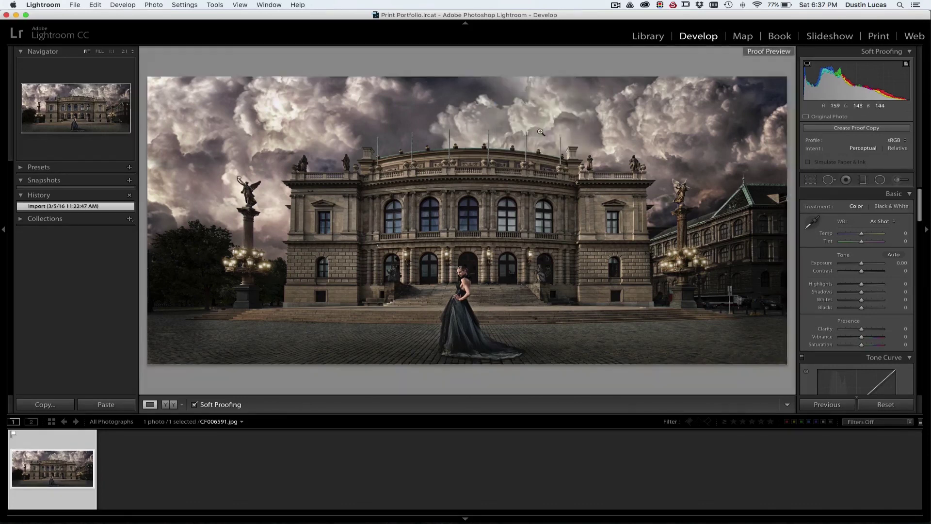
{"action": "right_click", "coordinate": [513, 68]}
{"action": "left_click", "coordinate": [538, 81]}
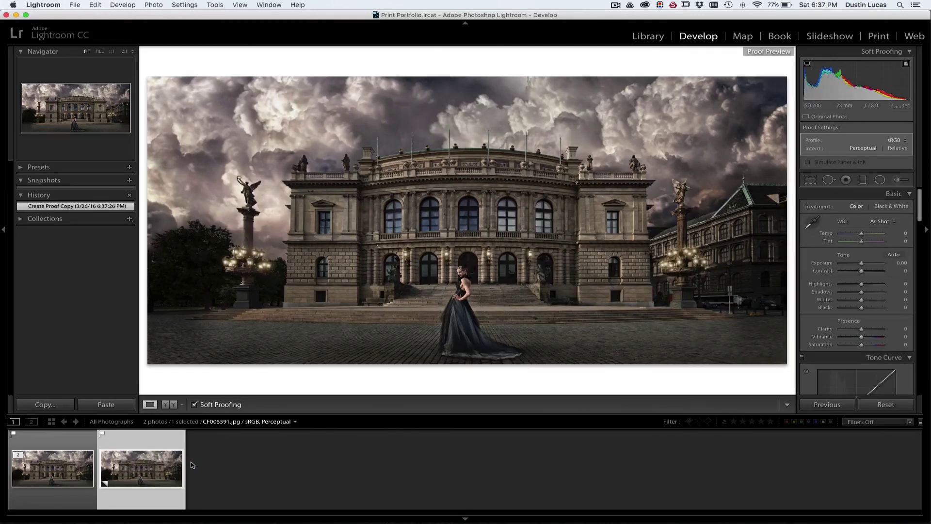
{"action": "left_click", "coordinate": [898, 141]}
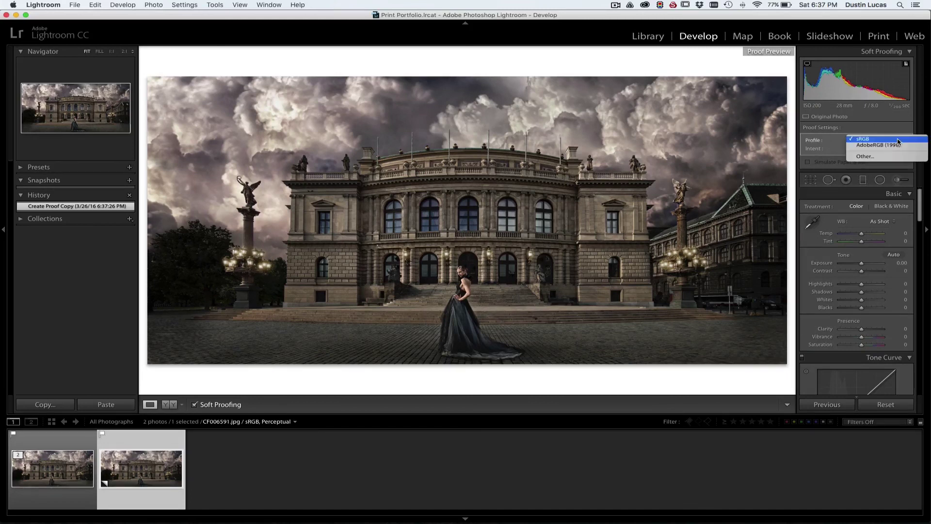
- Scroll the Other… profile list, cancel without picking one, and switch to Chrome
{"action": "left_click", "coordinate": [867, 157]}
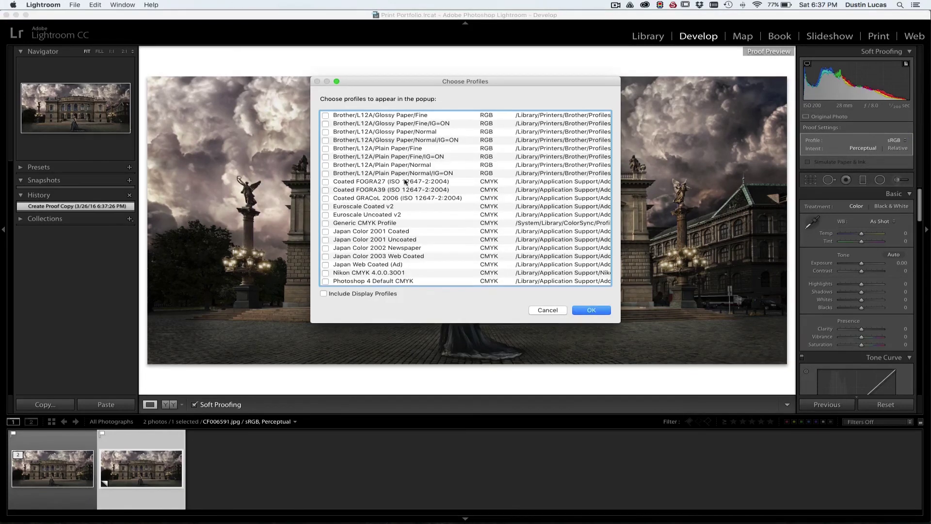
{"action": "scroll", "coordinate": [405, 181], "scroll_direction": "down", "scroll_amount": 5}
{"action": "scroll", "coordinate": [405, 181], "scroll_direction": "up", "scroll_amount": 5}
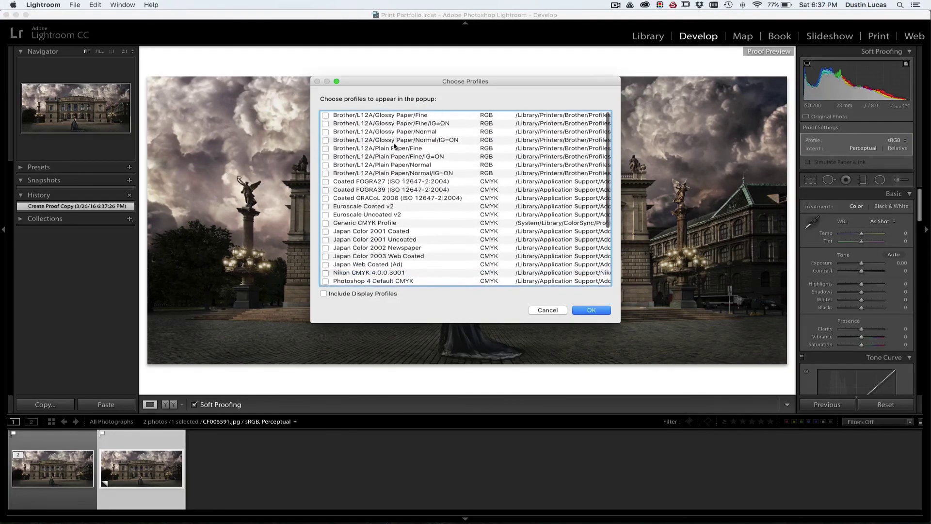
{"action": "scroll", "coordinate": [394, 145], "scroll_direction": "down", "scroll_amount": 5}
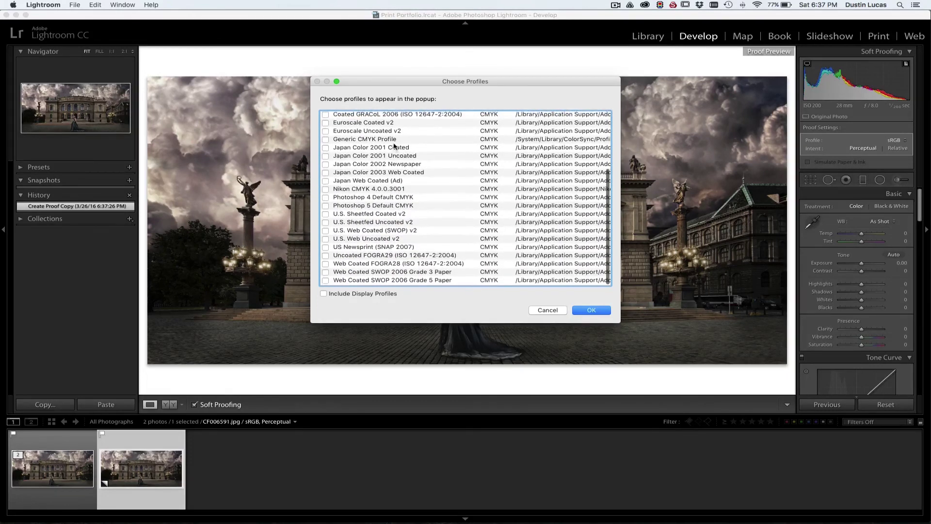
{"action": "scroll", "coordinate": [395, 146], "scroll_direction": "up", "scroll_amount": 5}
{"action": "scroll", "coordinate": [394, 145], "scroll_direction": "down", "scroll_amount": 4}
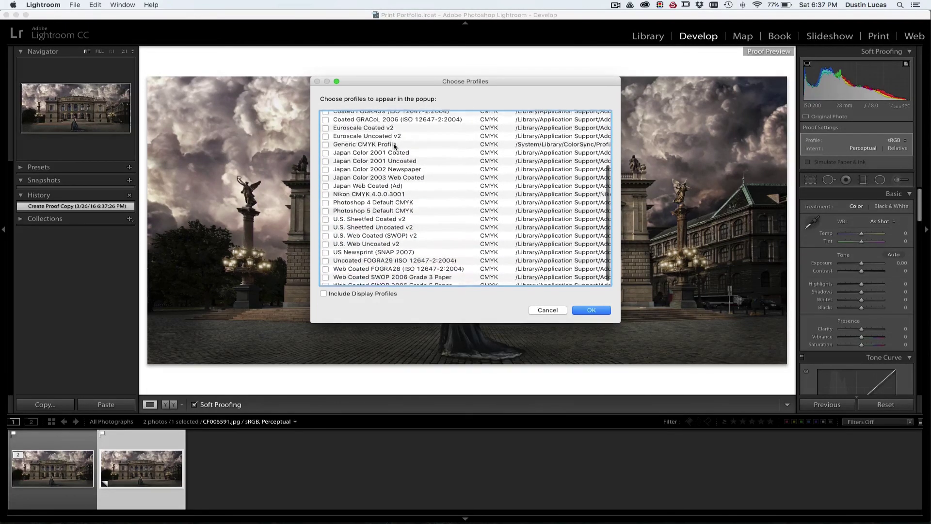
{"action": "scroll", "coordinate": [394, 145], "scroll_direction": "up", "scroll_amount": 3}
{"action": "left_click", "coordinate": [546, 309]}
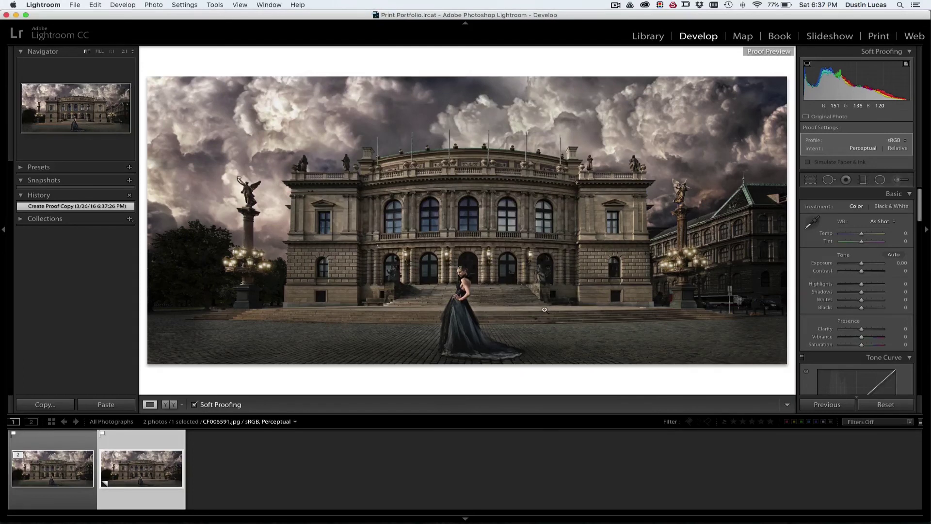
{"action": "mouse_move", "coordinate": [291, 522]}
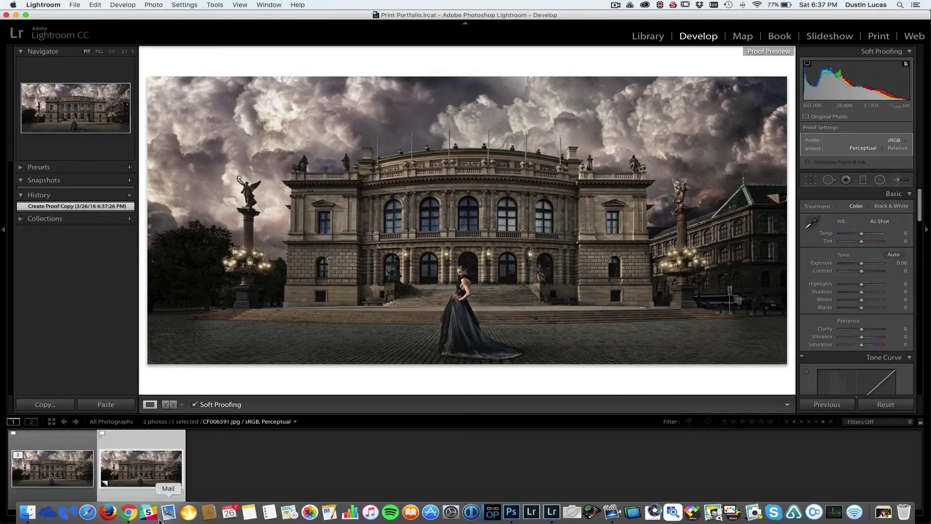
{"action": "left_click", "coordinate": [128, 512]}
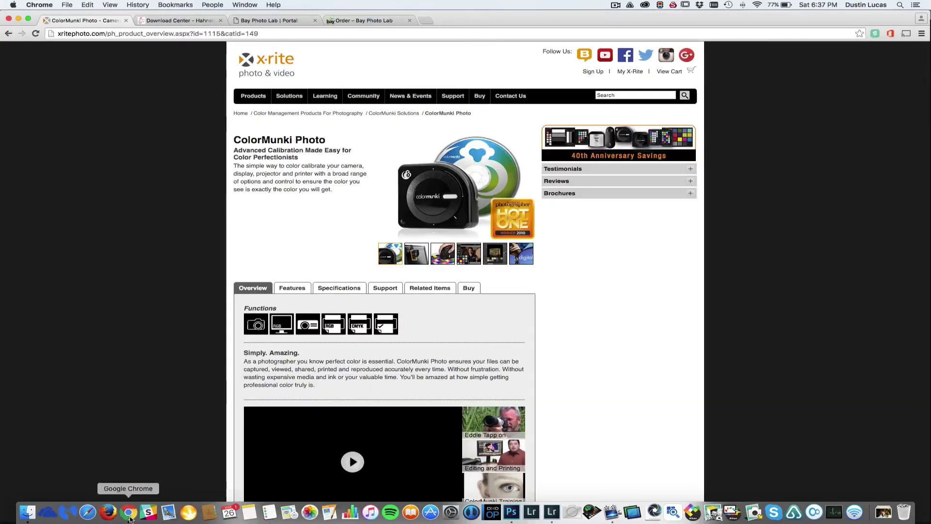
- On the Hahnemühle Download Center tab, set the paper group to Hahnemühle Photo, then Matt FineArt - Smooth
{"action": "left_click", "coordinate": [159, 22]}
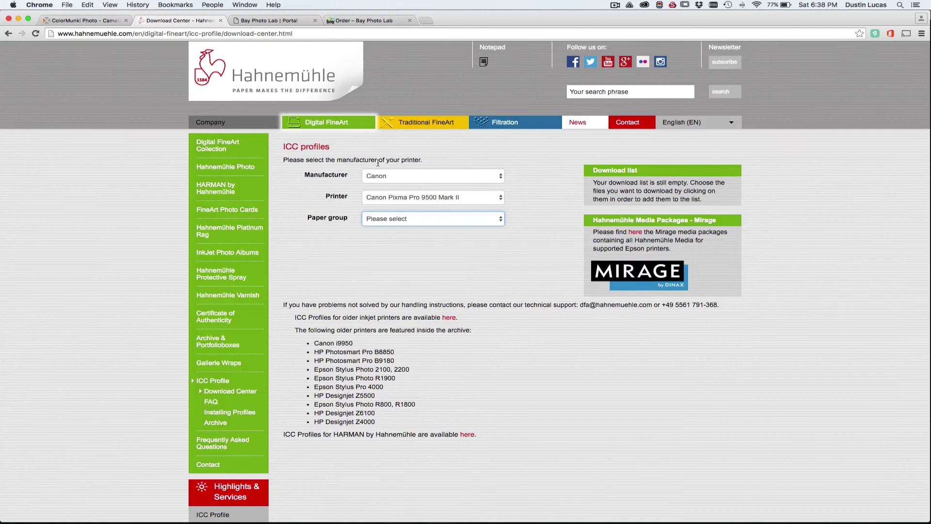
{"action": "left_click", "coordinate": [383, 219]}
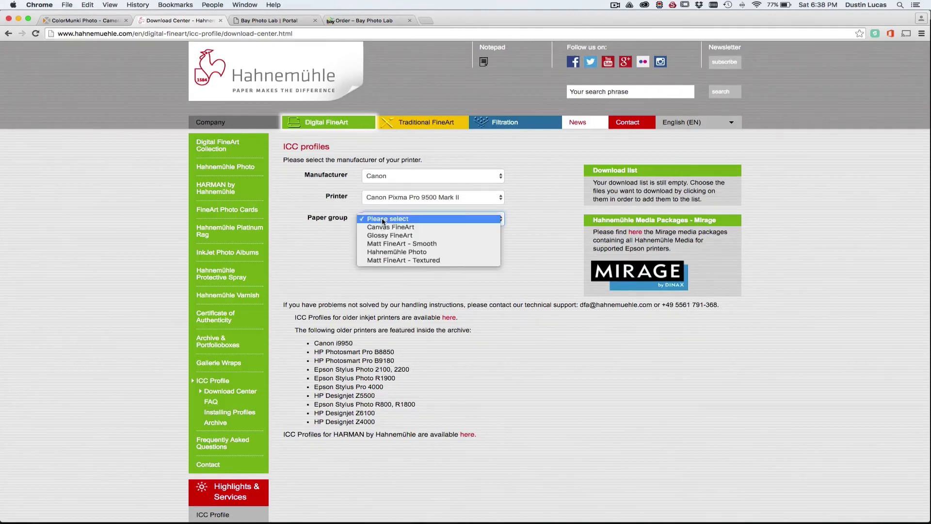
{"action": "left_click", "coordinate": [391, 252]}
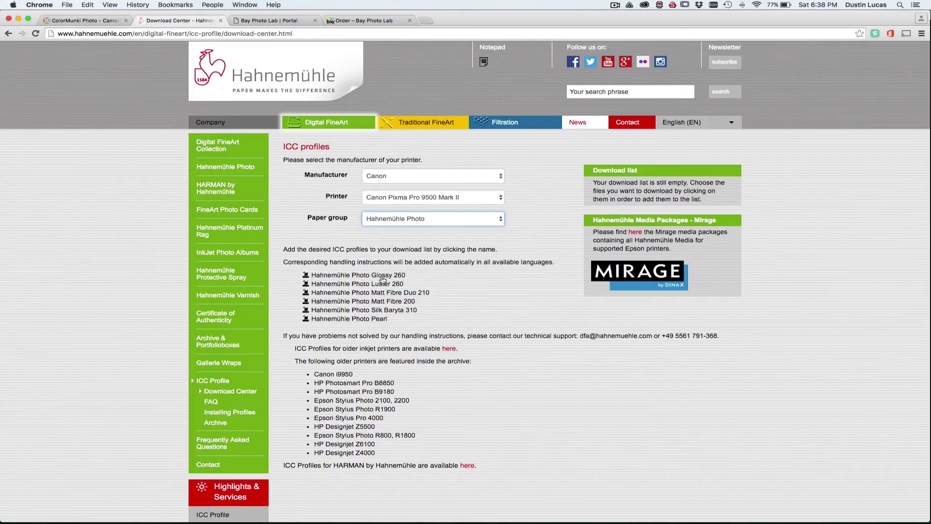
{"action": "left_click", "coordinate": [395, 225]}
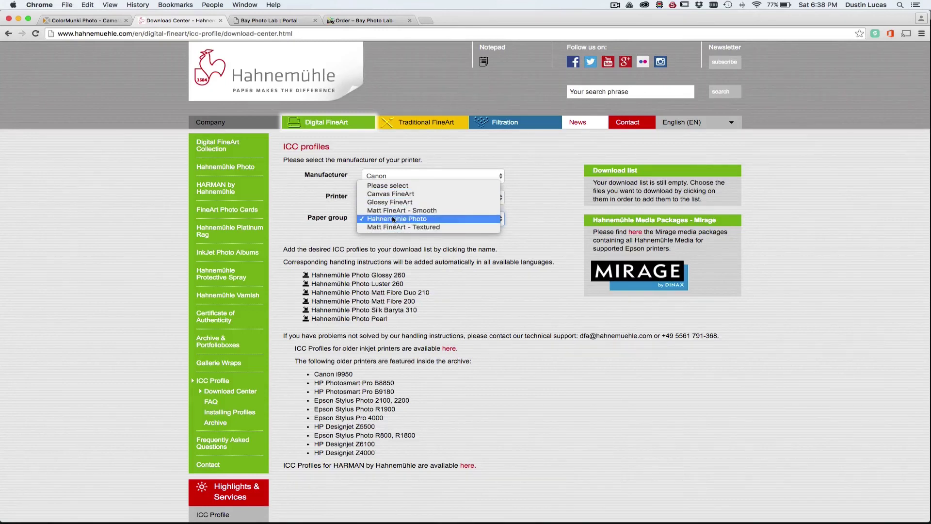
{"action": "left_click", "coordinate": [399, 210]}
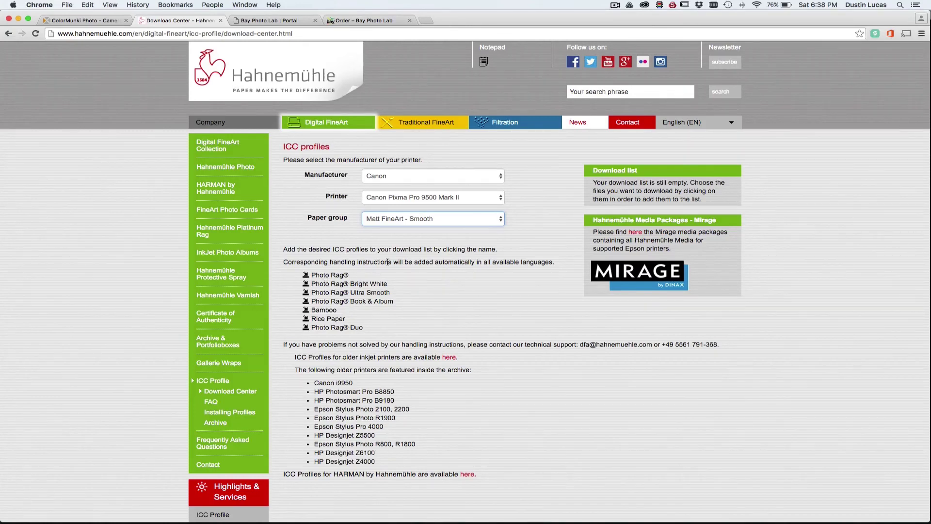
{"action": "key", "text": "super+Tab"}
{"action": "key", "text": "super+Tab"}
{"action": "key", "text": "super+Tab"}
{"action": "key", "text": "super+Tab"}
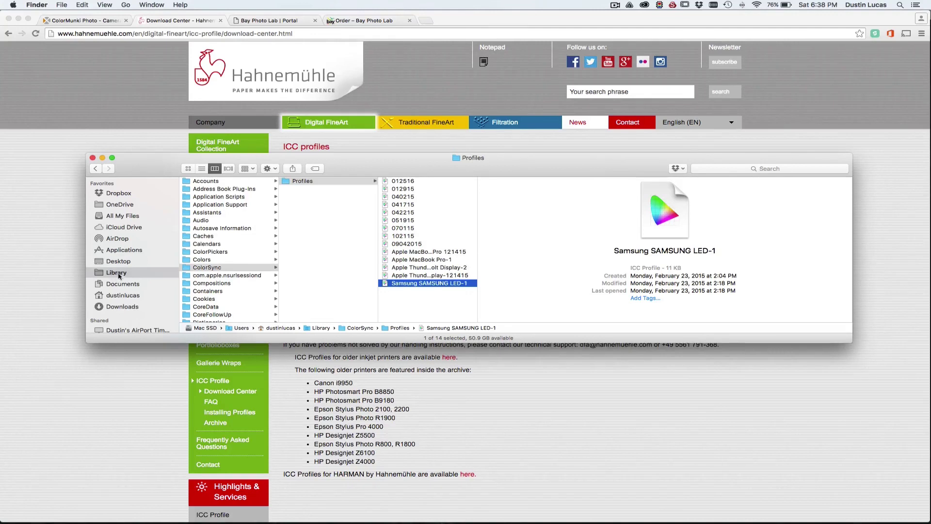
- Open the Library > ColorSync > Profiles folder in Finder and move the window up
{"action": "left_click", "coordinate": [119, 276]}
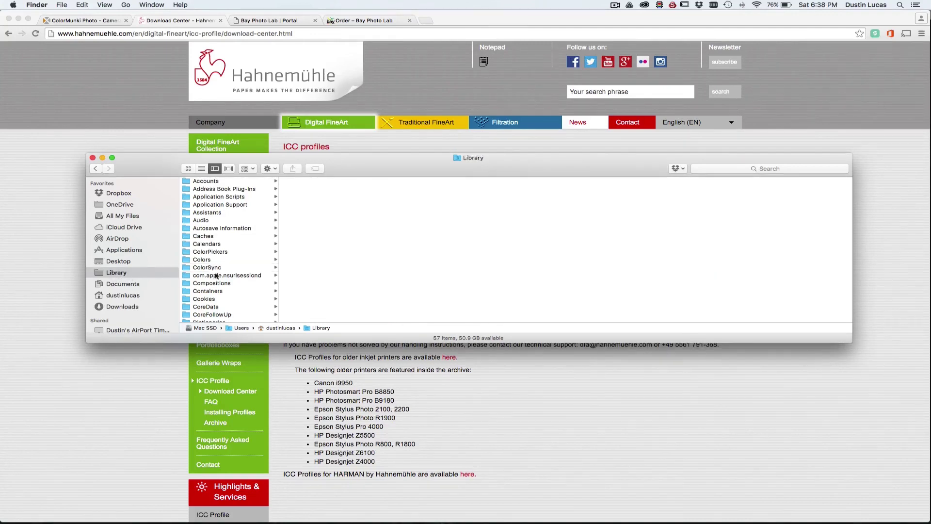
{"action": "left_click", "coordinate": [217, 268]}
{"action": "left_click", "coordinate": [309, 182]}
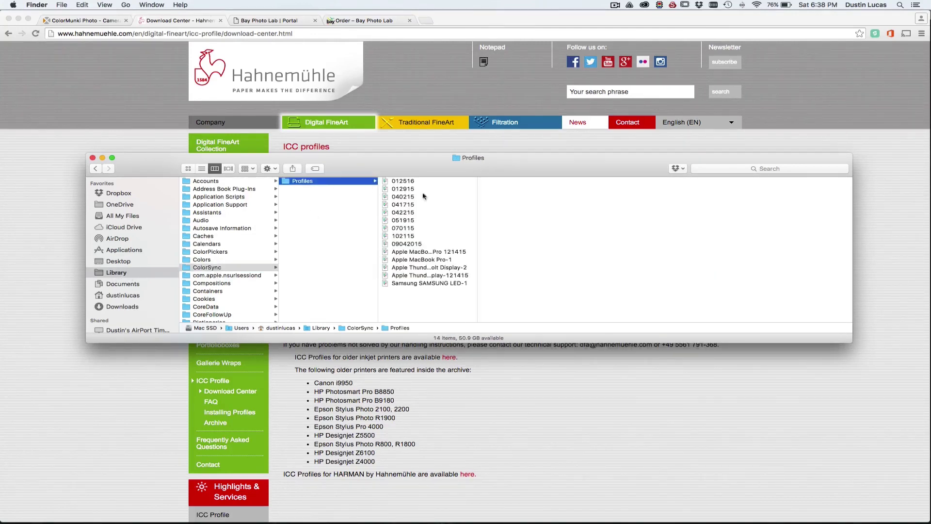
{"action": "left_click_drag", "start_coordinate": [415, 170], "coordinate": [403, 90]}
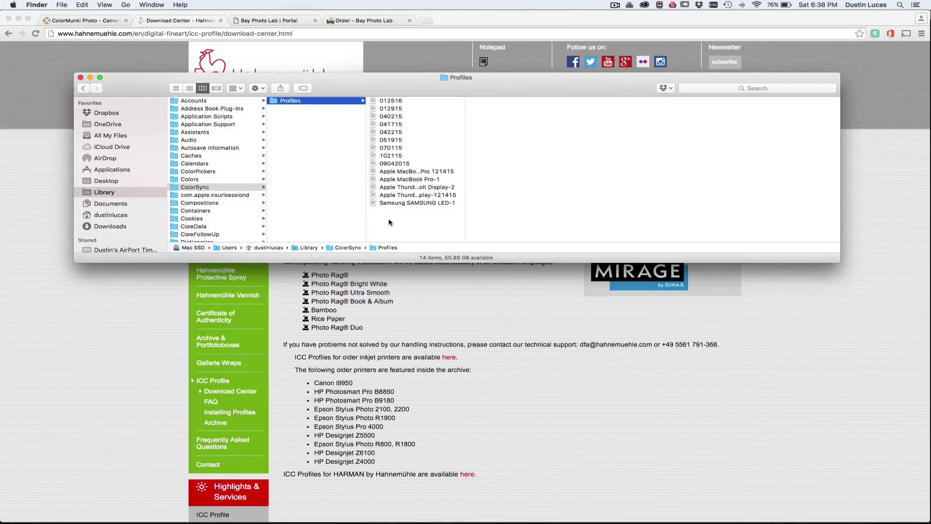
- Drag the six HFA profiles from Downloads > ICC Profiles into the Profiles folder
{"action": "key", "text": "super+n"}
{"action": "left_click", "coordinate": [118, 433]}
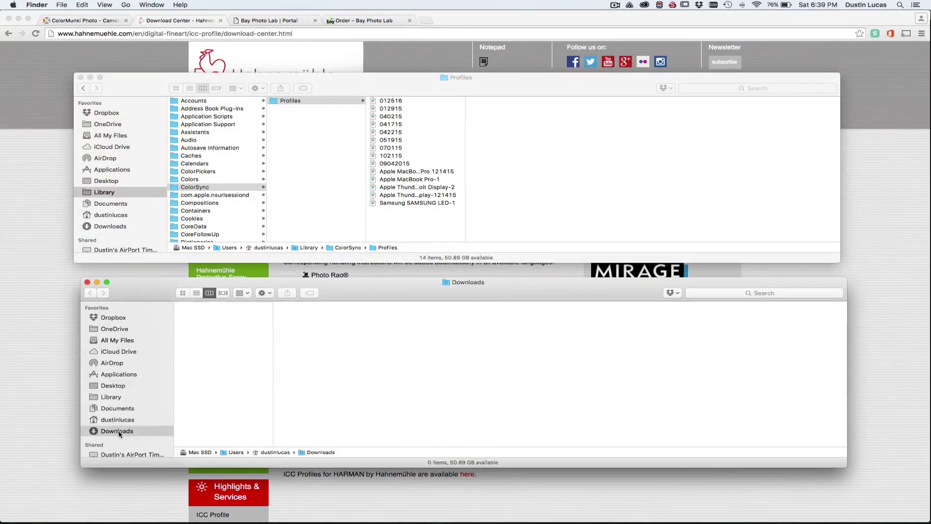
{"action": "left_click", "coordinate": [224, 317]}
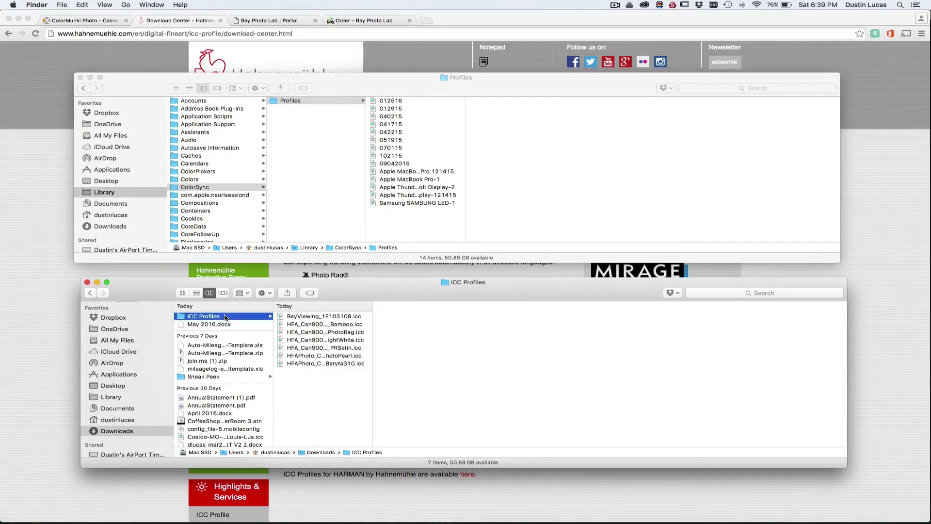
{"action": "left_click", "coordinate": [315, 325]}
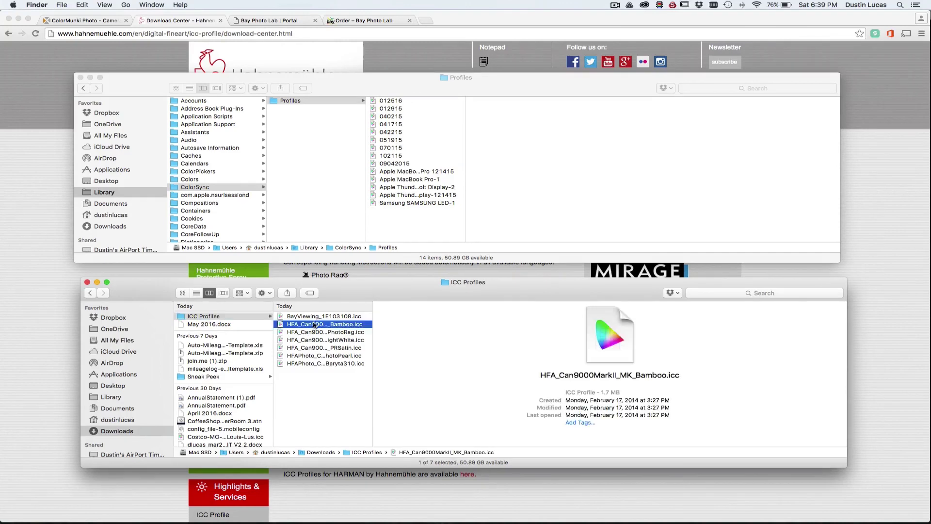
{"action": "left_click", "coordinate": [311, 363], "text": "shift"}
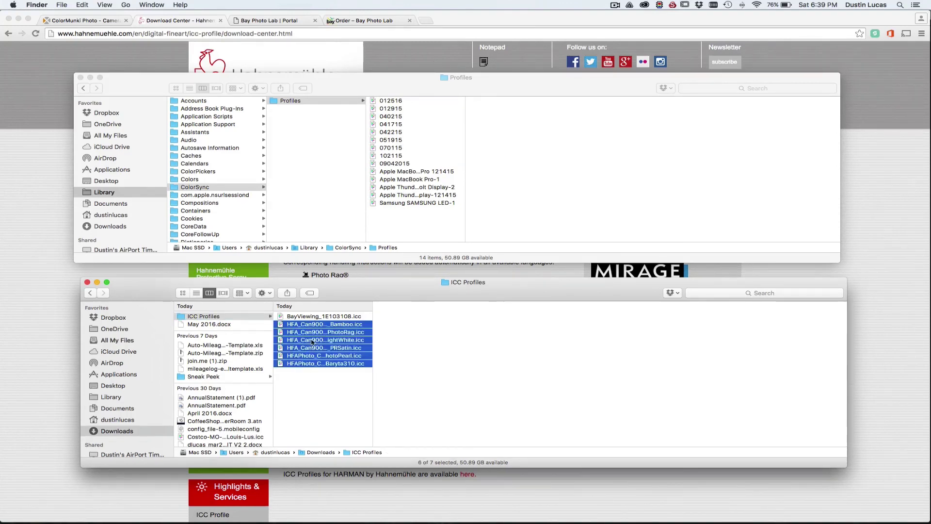
{"action": "left_click_drag", "start_coordinate": [309, 342], "coordinate": [382, 223]}
{"action": "scroll", "coordinate": [414, 221], "scroll_direction": "down", "scroll_amount": 1}
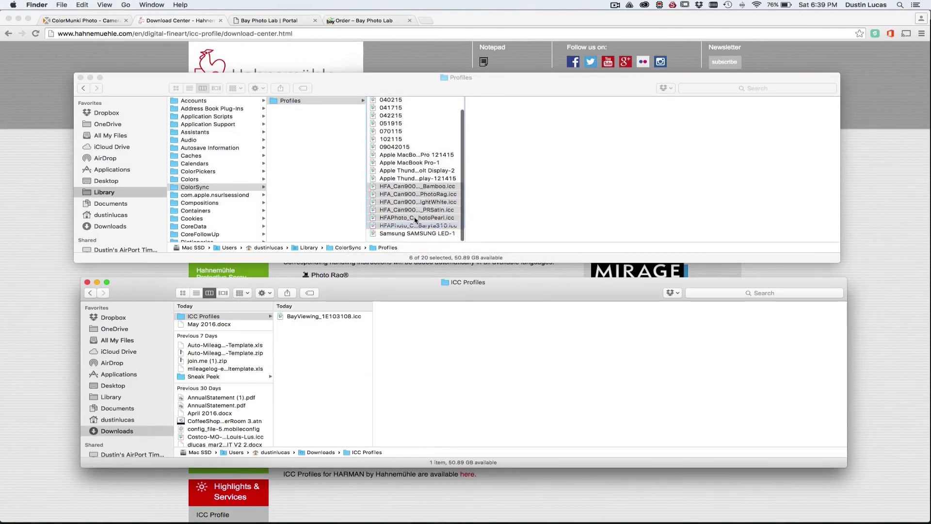
{"action": "left_click", "coordinate": [138, 59]}
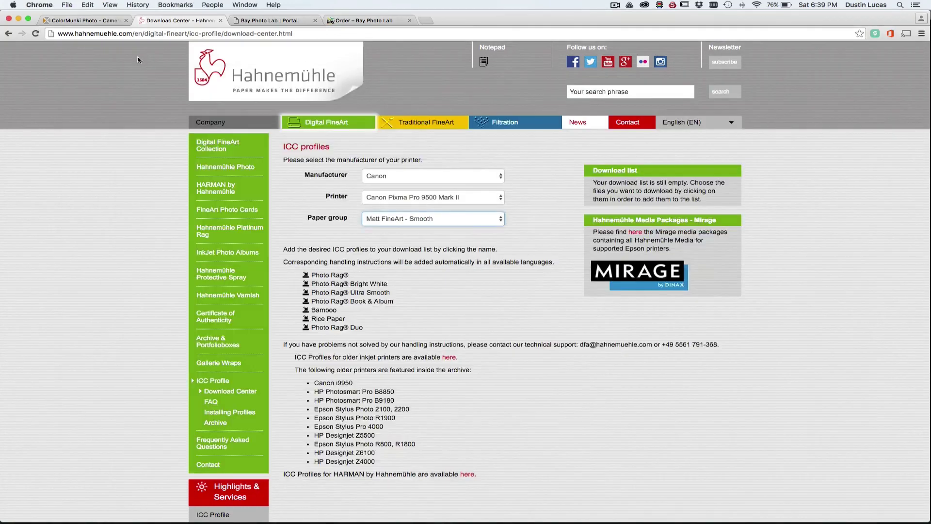
- Check Lightroom's full proofing profile list and close it without changes
{"action": "key", "text": "super+Tab"}
{"action": "key", "text": "super+Tab"}
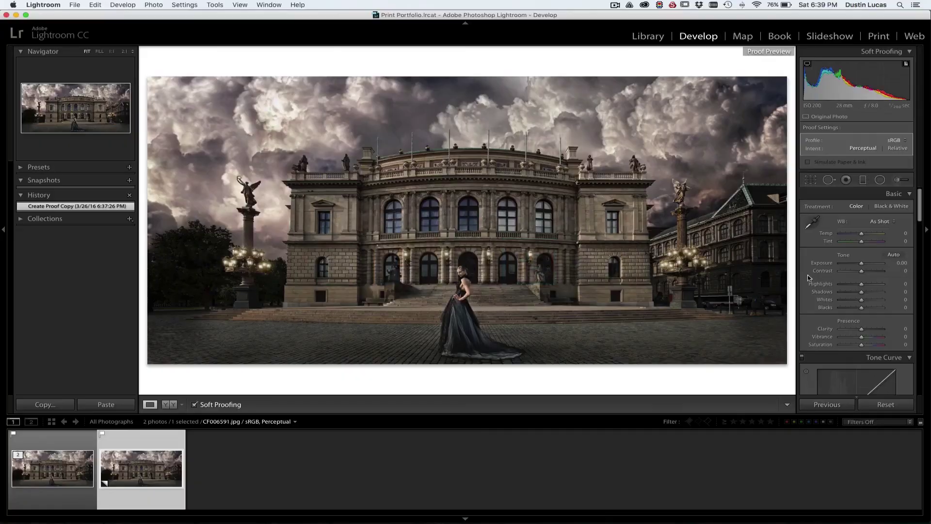
{"action": "left_click", "coordinate": [894, 140]}
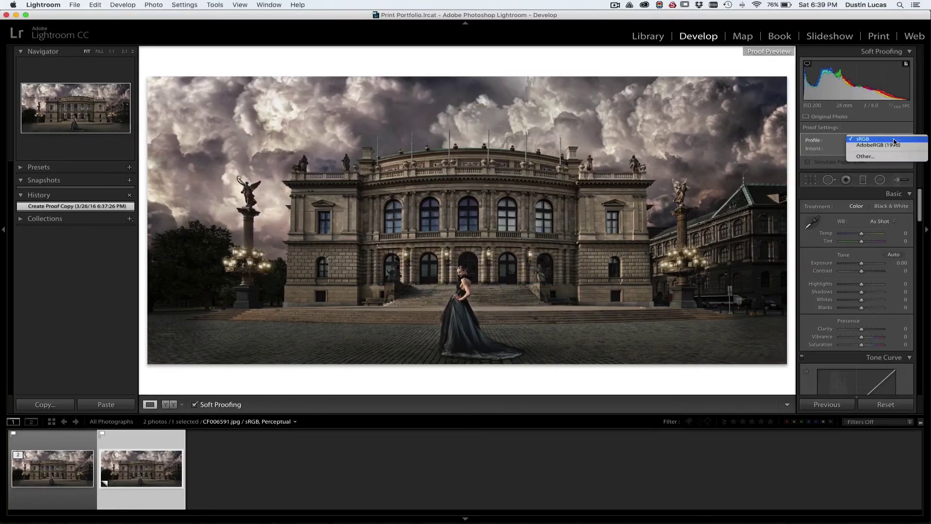
{"action": "left_click", "coordinate": [866, 157]}
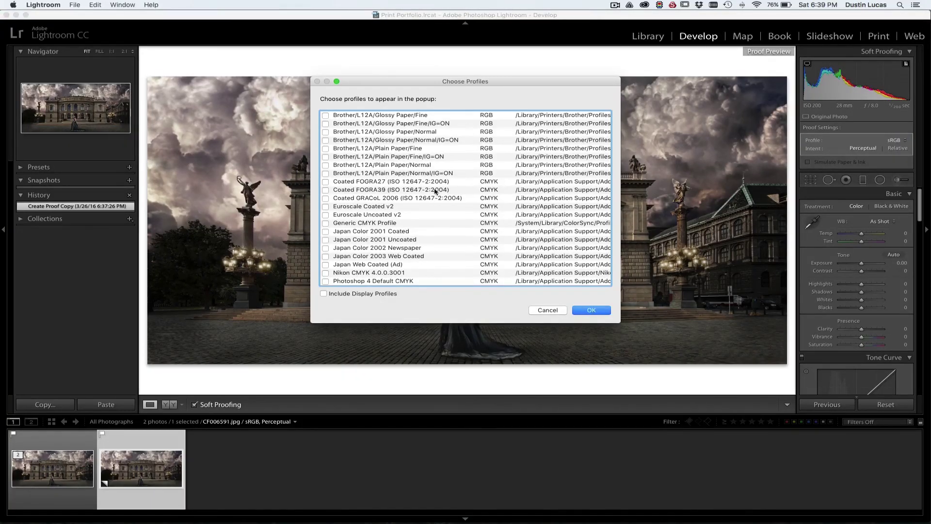
{"action": "scroll", "coordinate": [435, 191], "scroll_direction": "down", "scroll_amount": 3}
{"action": "scroll", "coordinate": [435, 192], "scroll_direction": "up", "scroll_amount": 5}
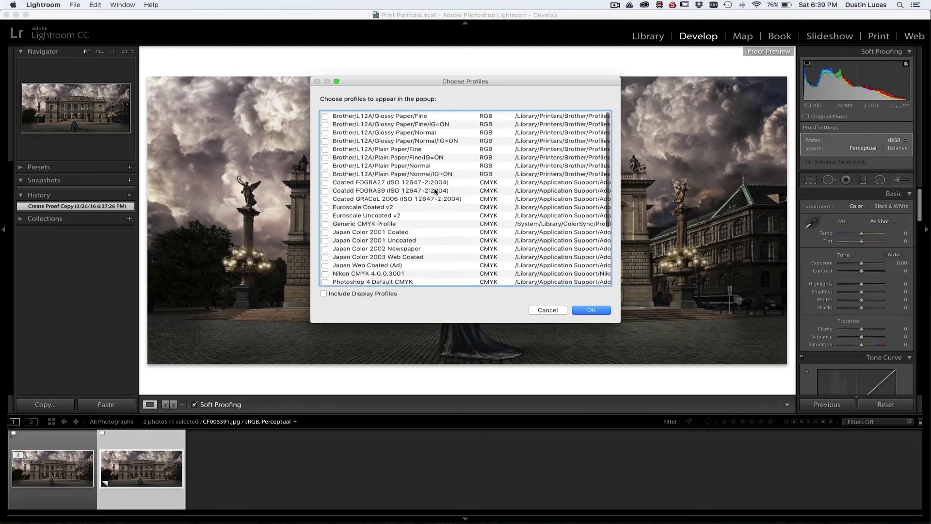
{"action": "left_click", "coordinate": [546, 310]}
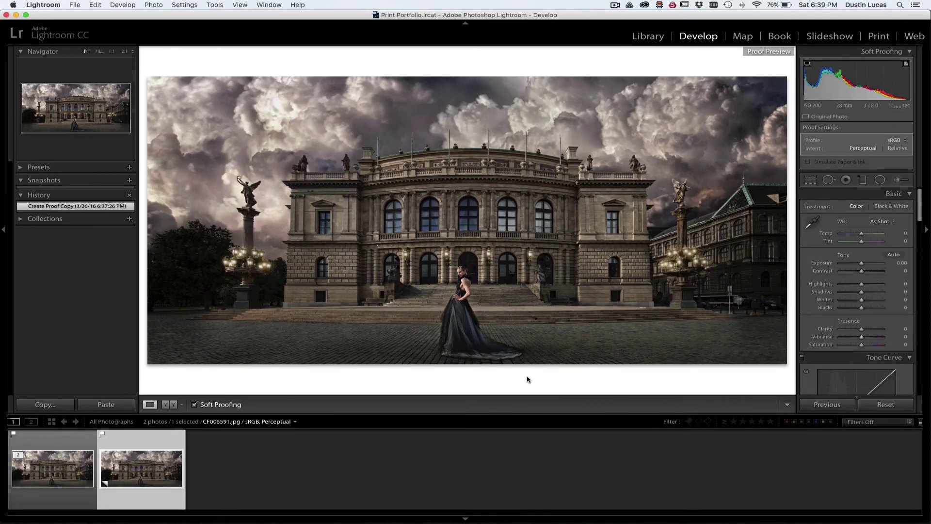
- Quit Lightroom without a catalog backup, relaunch it, and turn soft proofing back on
{"action": "key", "text": "super+q"}
{"action": "left_click", "coordinate": [519, 207]}
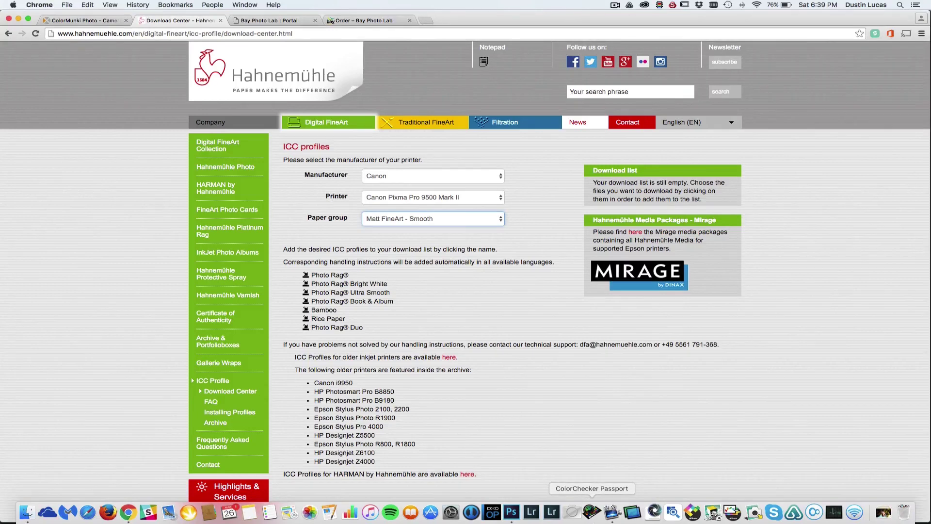
{"action": "left_click", "coordinate": [551, 512]}
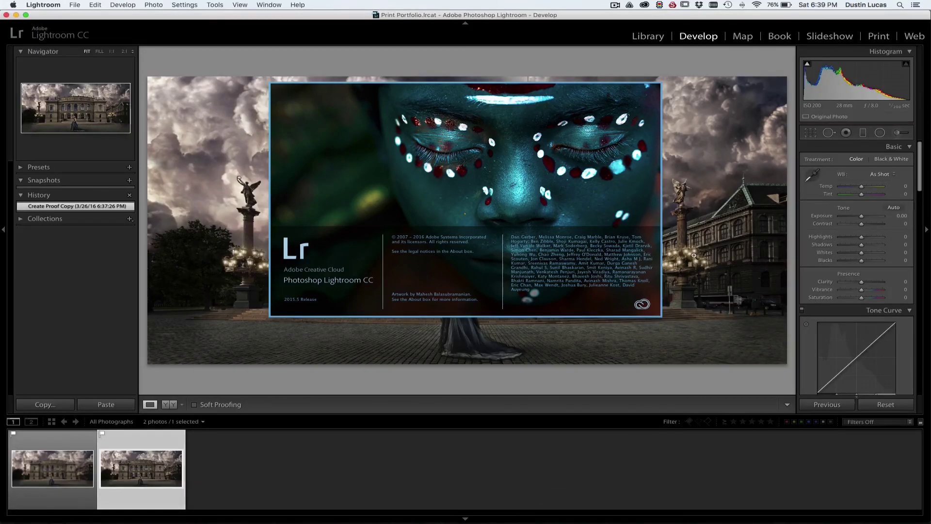
{"action": "key", "text": "s"}
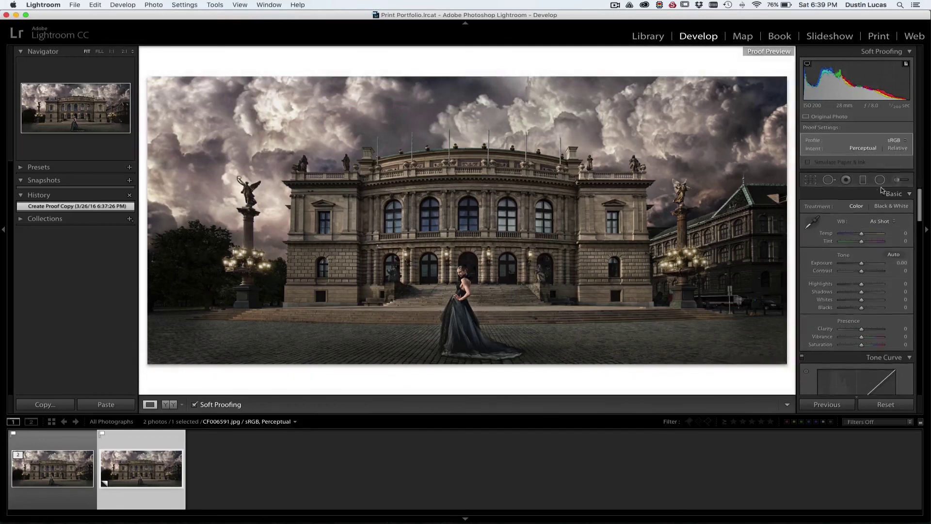
- Add the HFA Can9000 profiles (PRSatin, PRBrightWhite, Bamboo, two Hahnemühle Photo) to the proofing list
{"action": "left_click", "coordinate": [897, 140]}
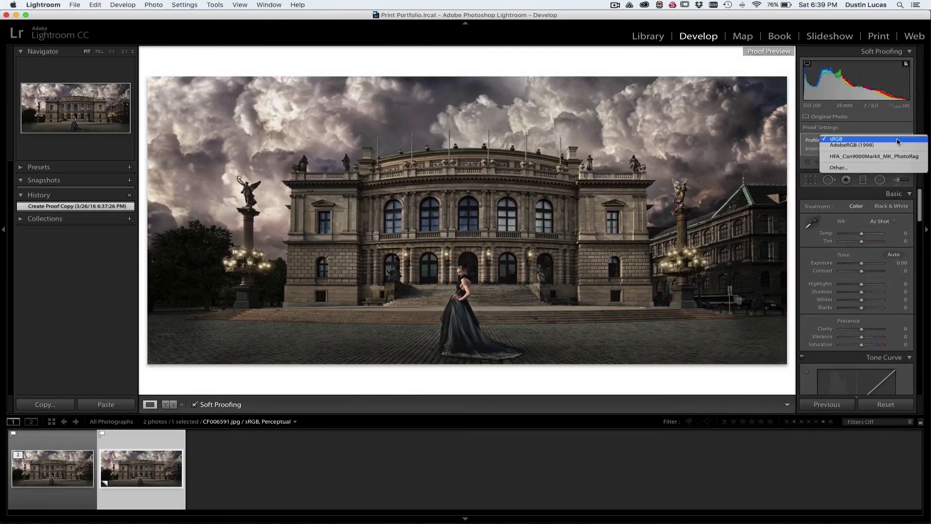
{"action": "left_click", "coordinate": [842, 168]}
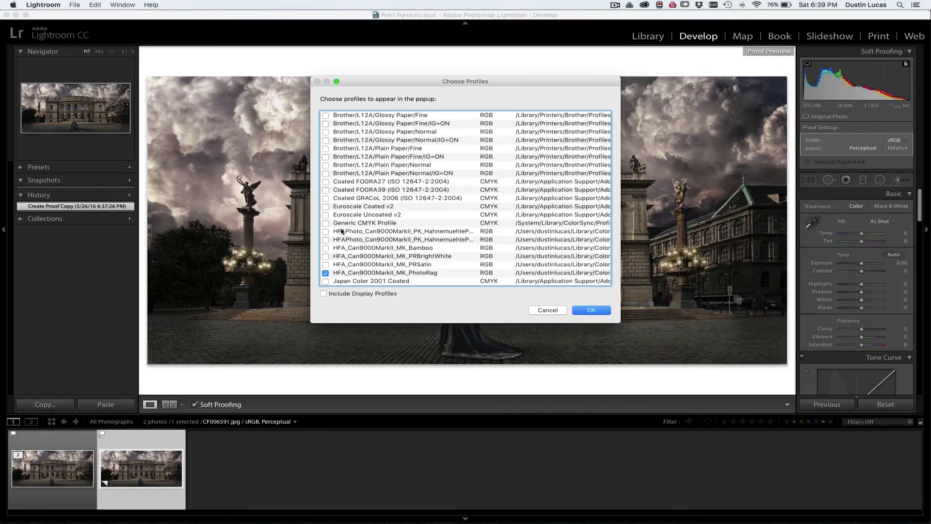
{"action": "scroll", "coordinate": [341, 231], "scroll_direction": "down", "scroll_amount": 5}
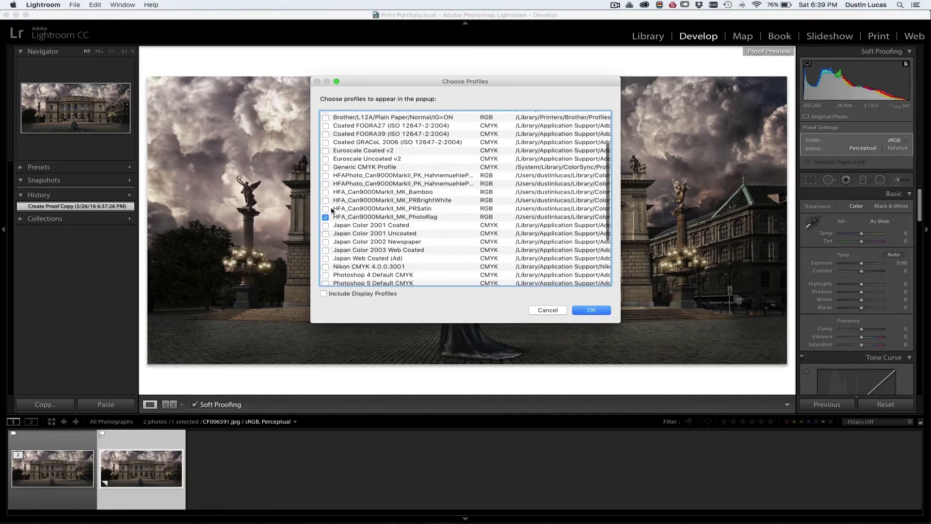
{"action": "left_click", "coordinate": [327, 209]}
{"action": "left_click", "coordinate": [327, 201]}
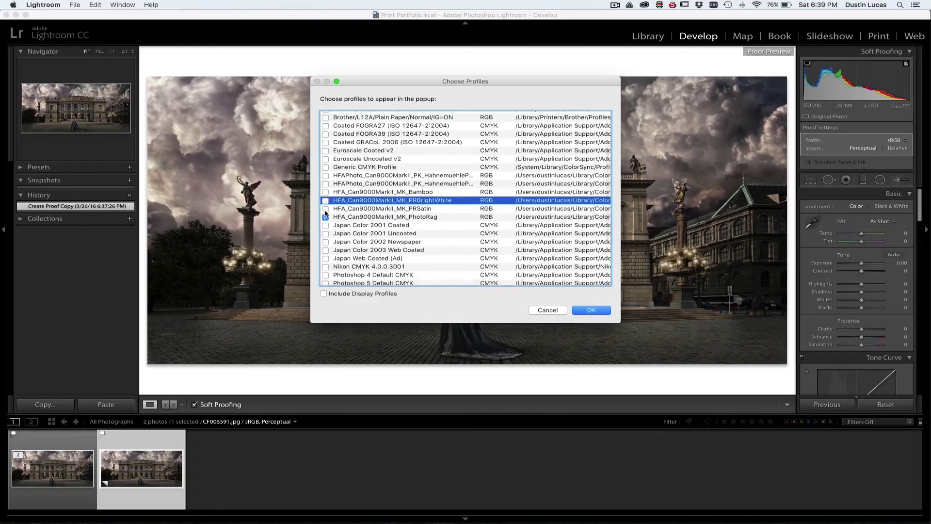
{"action": "left_click", "coordinate": [326, 204]}
{"action": "left_click", "coordinate": [326, 200]}
{"action": "left_click", "coordinate": [325, 192]}
{"action": "left_click", "coordinate": [325, 183]}
{"action": "left_click", "coordinate": [325, 175]}
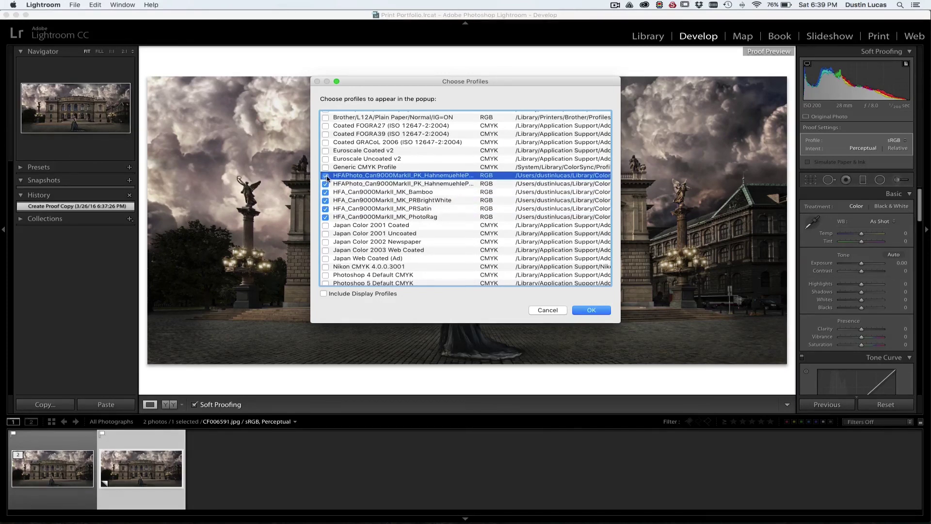
- Confirm the profile list and soft-proof with HFA_Can9000MarkII_MK_PhotoRag
{"action": "left_click", "coordinate": [591, 310]}
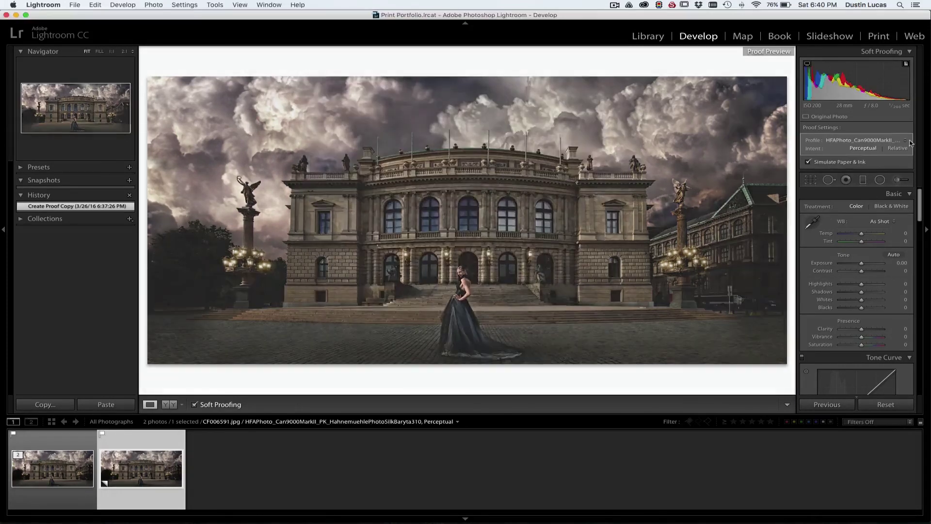
{"action": "left_click", "coordinate": [883, 141]}
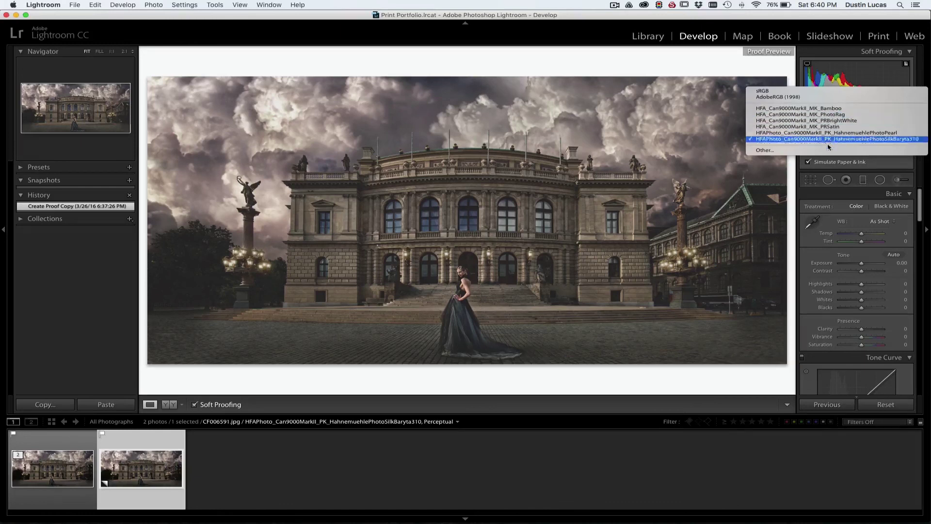
{"action": "left_click", "coordinate": [821, 115]}
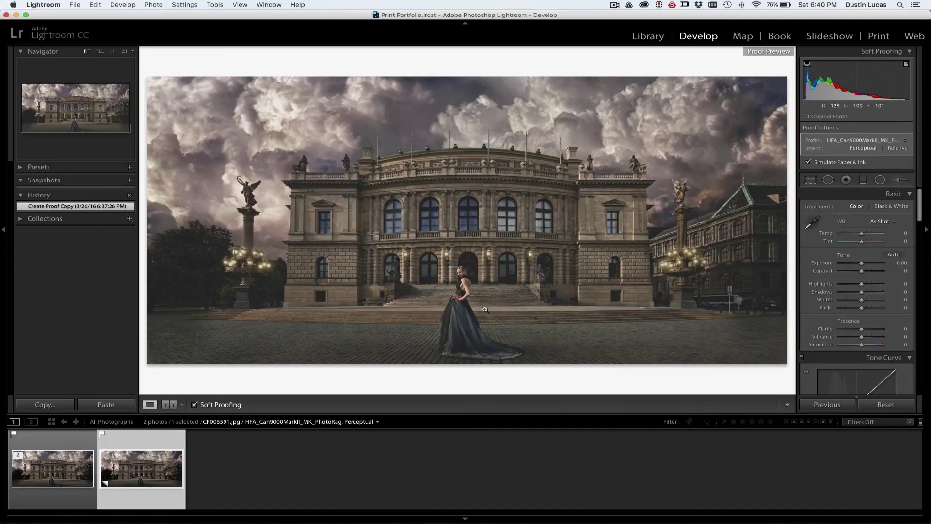
- Show master and PhotoRag proof side by side, comparing 1:1 close-ups of the face, bus and sign
{"action": "key", "text": "y"}
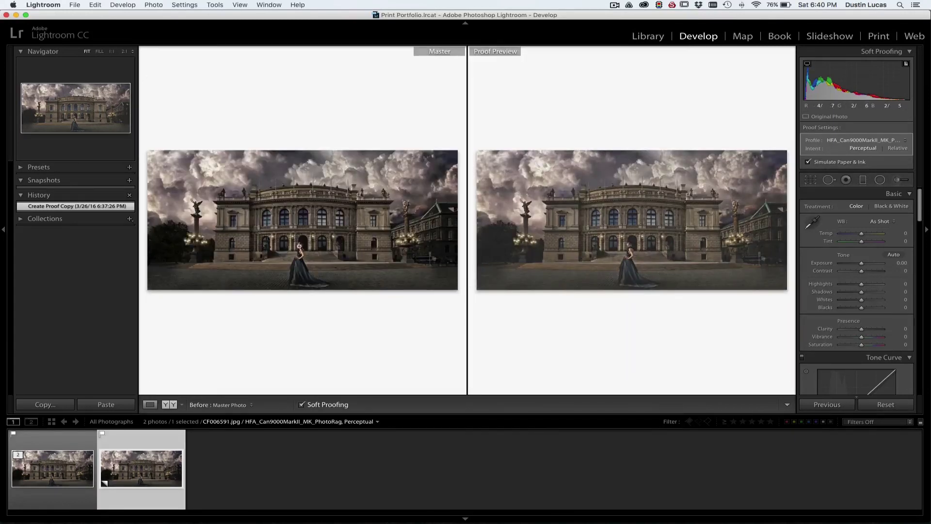
{"action": "left_click", "coordinate": [295, 247]}
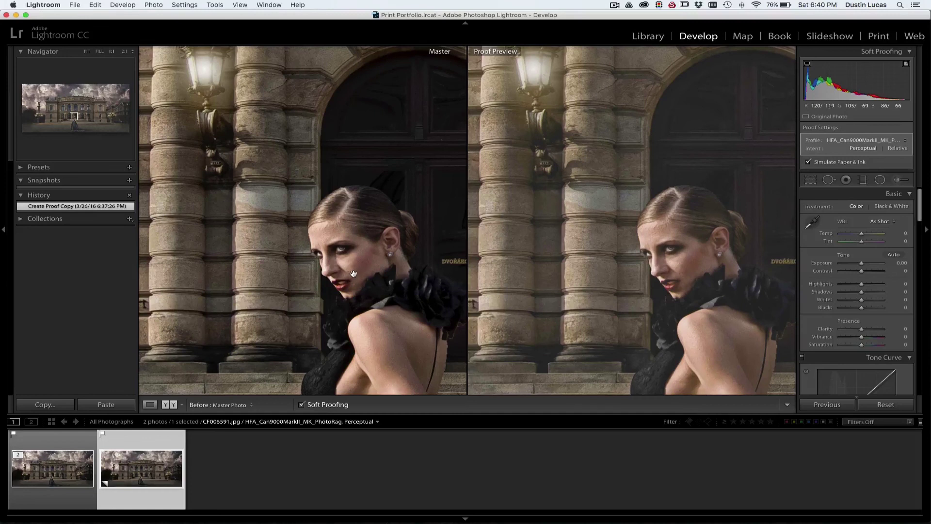
{"action": "left_click", "coordinate": [364, 272]}
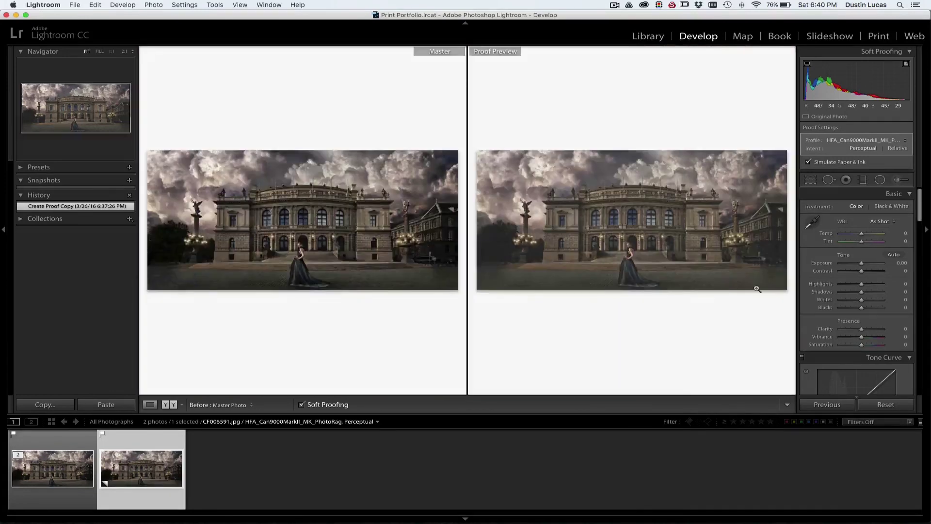
{"action": "left_click", "coordinate": [762, 259]}
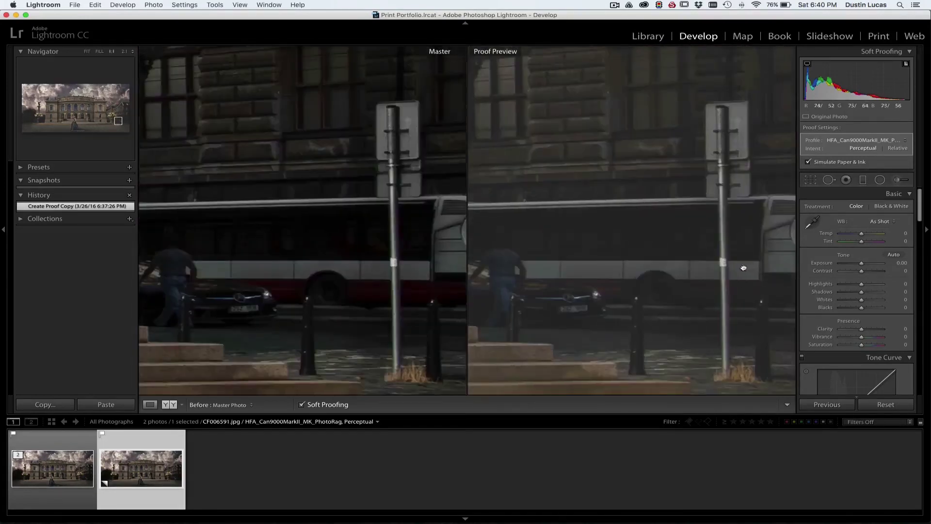
{"action": "left_click_drag", "start_coordinate": [741, 266], "coordinate": [659, 232]}
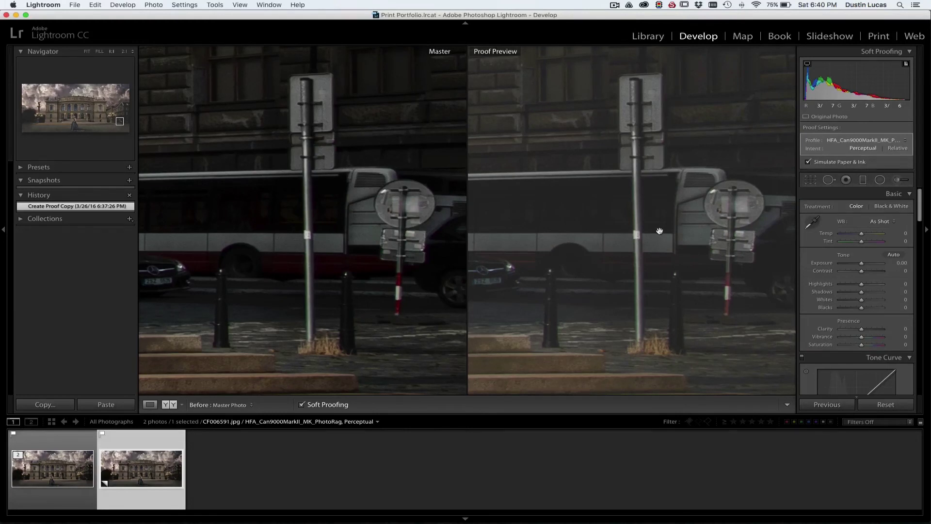
{"action": "left_click", "coordinate": [659, 231]}
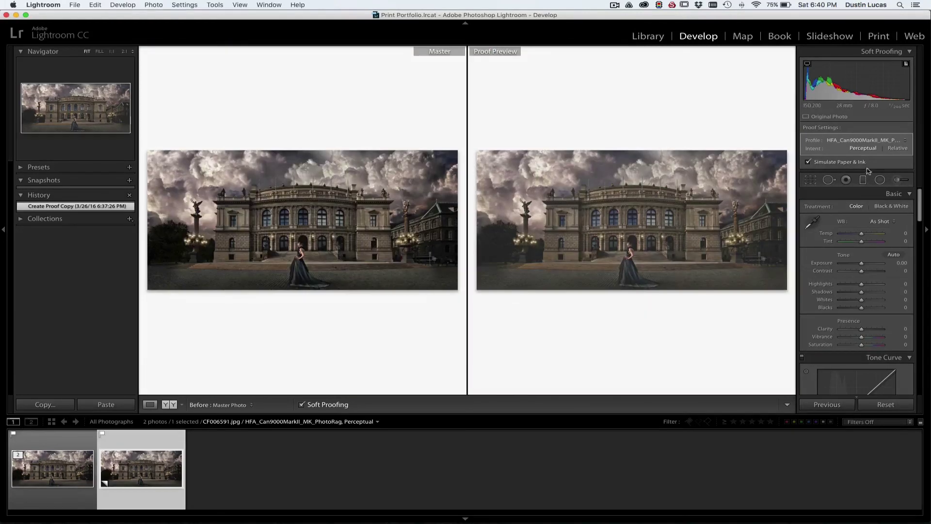
{"action": "left_click", "coordinate": [808, 162]}
{"action": "left_click", "coordinate": [808, 162]}
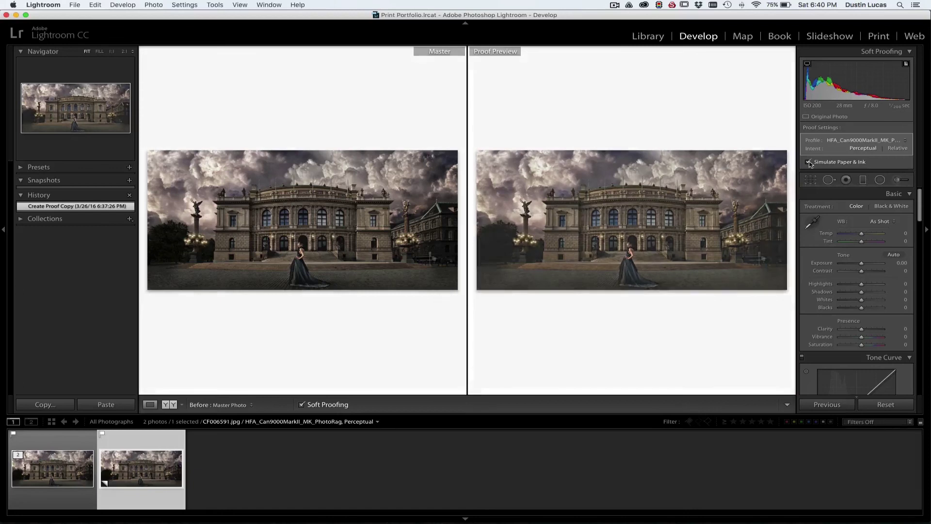
{"action": "left_click", "coordinate": [761, 253]}
{"action": "mouse_move", "coordinate": [761, 253]}
{"action": "left_mouse_down"}
{"action": "mouse_move", "coordinate": [609, 172]}
{"action": "mouse_move", "coordinate": [565, 325]}
{"action": "mouse_move", "coordinate": [763, 266]}
{"action": "left_mouse_up"}
{"action": "mouse_move", "coordinate": [680, 264]}
{"action": "left_mouse_down"}
{"action": "mouse_move", "coordinate": [563, 229]}
{"action": "mouse_move", "coordinate": [699, 288]}
{"action": "mouse_move", "coordinate": [795, 286]}
{"action": "left_mouse_up"}
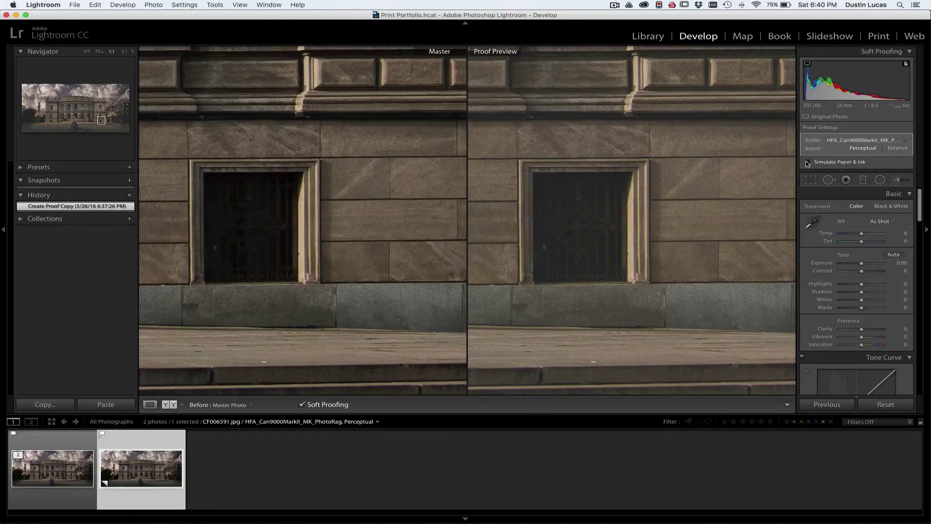
{"action": "left_click_drag", "start_coordinate": [588, 218], "coordinate": [713, 175]}
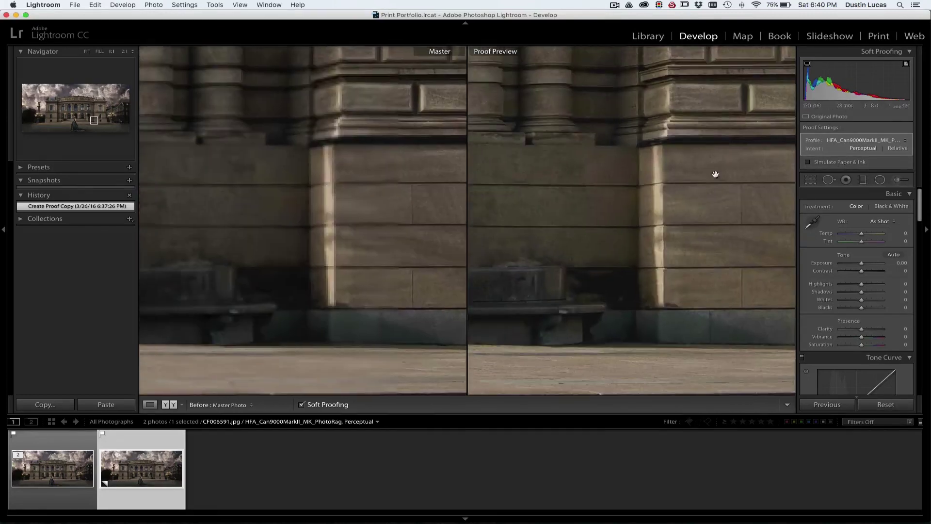
{"action": "left_click", "coordinate": [566, 175]}
{"action": "left_click", "coordinate": [632, 247]}
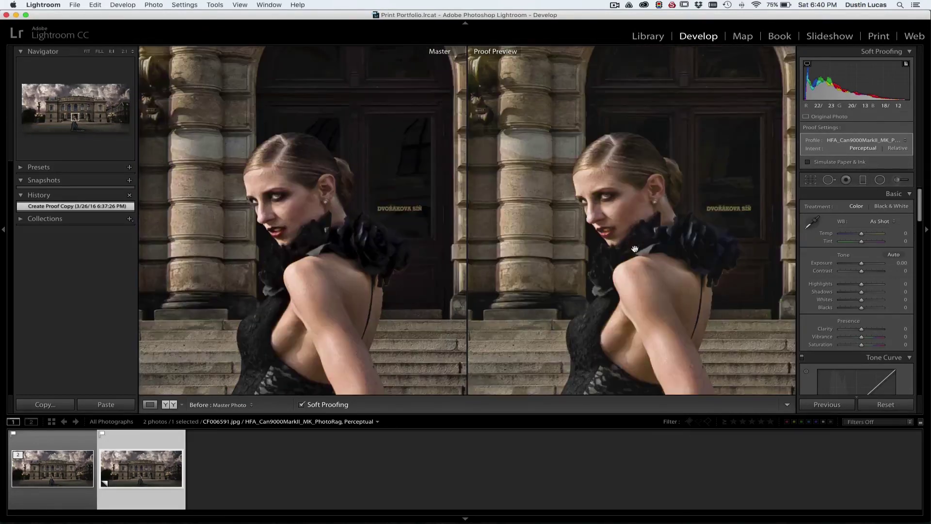
{"action": "left_click", "coordinate": [861, 141]}
{"action": "left_click", "coordinate": [836, 115]}
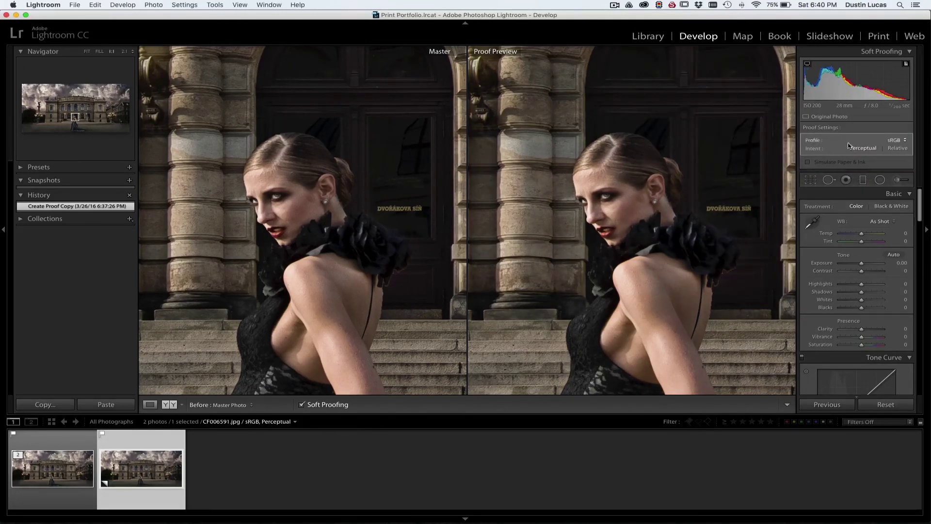
{"action": "left_click", "coordinate": [894, 140]}
{"action": "left_click", "coordinate": [828, 164]}
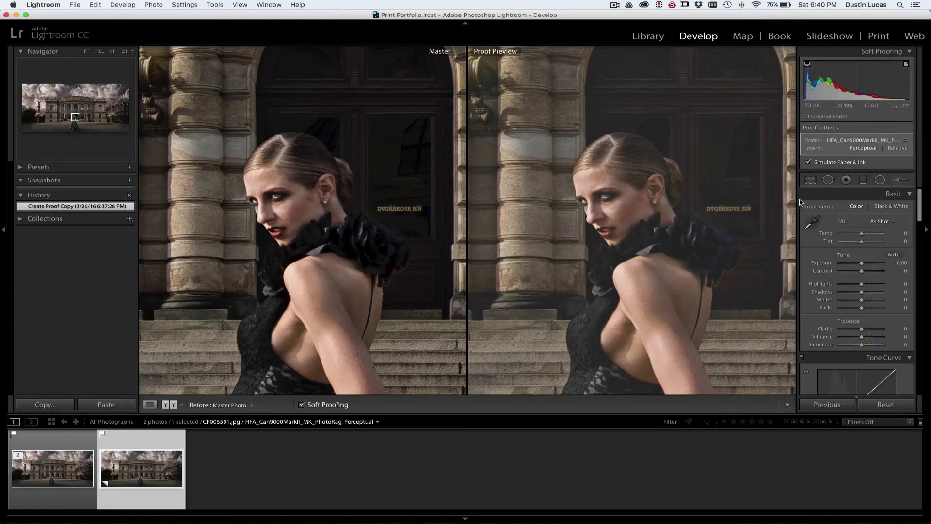
{"action": "left_click", "coordinate": [904, 64]}
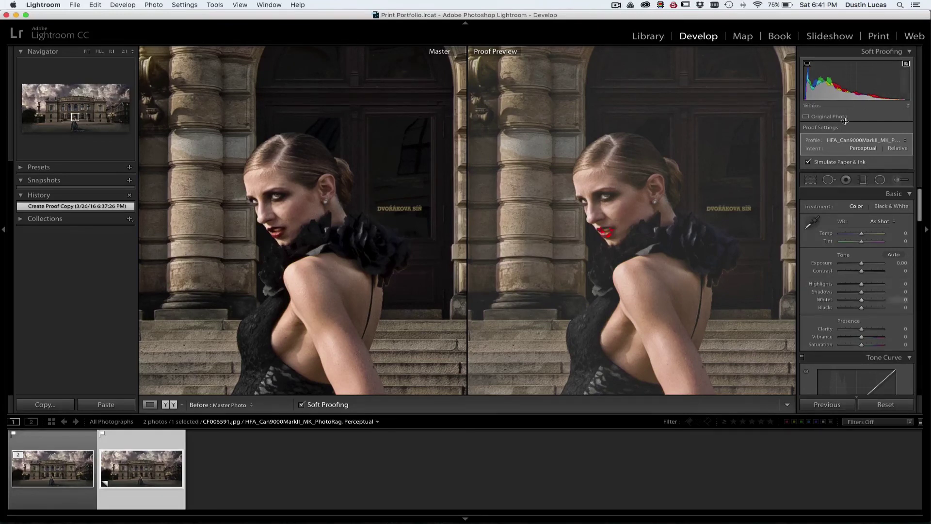
- Zoom both previews in on the red sign beside the building
{"action": "left_click", "coordinate": [614, 234]}
{"action": "left_click", "coordinate": [624, 250]}
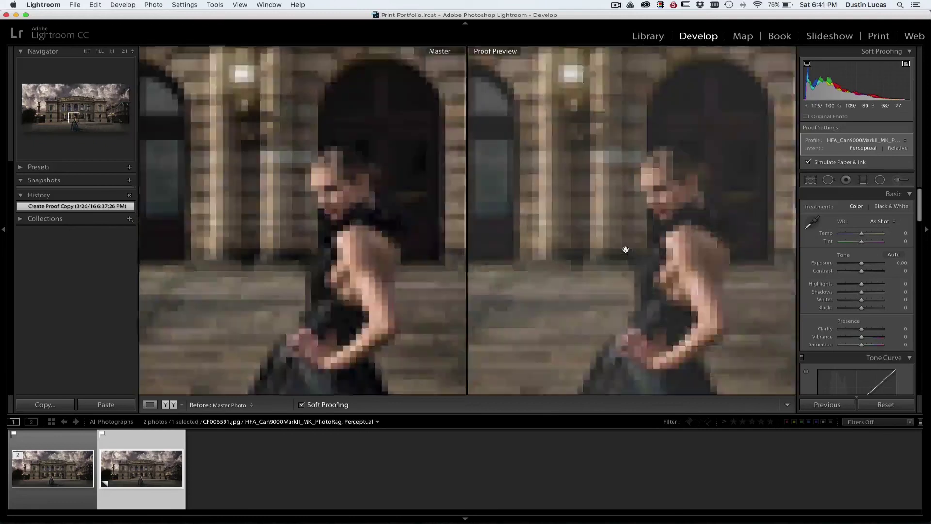
{"action": "left_click_drag", "start_coordinate": [677, 200], "coordinate": [647, 204]}
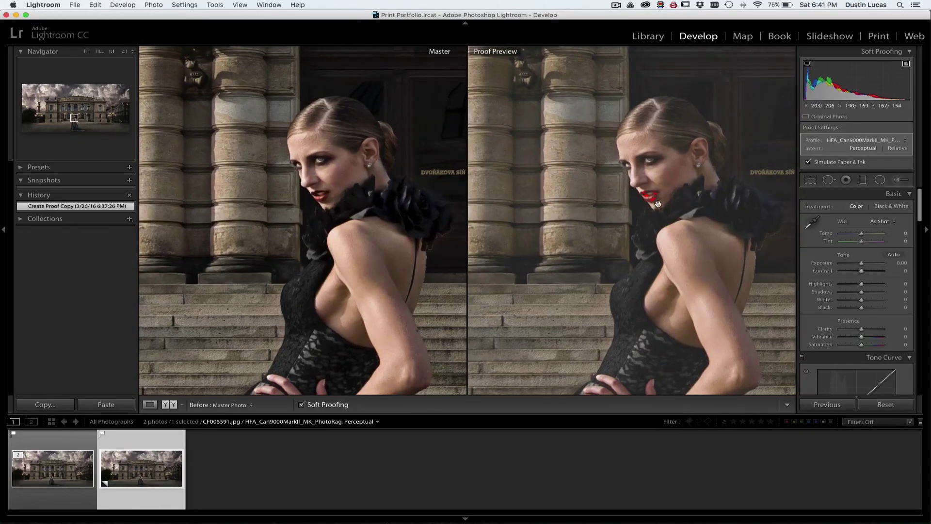
{"action": "left_click", "coordinate": [667, 215]}
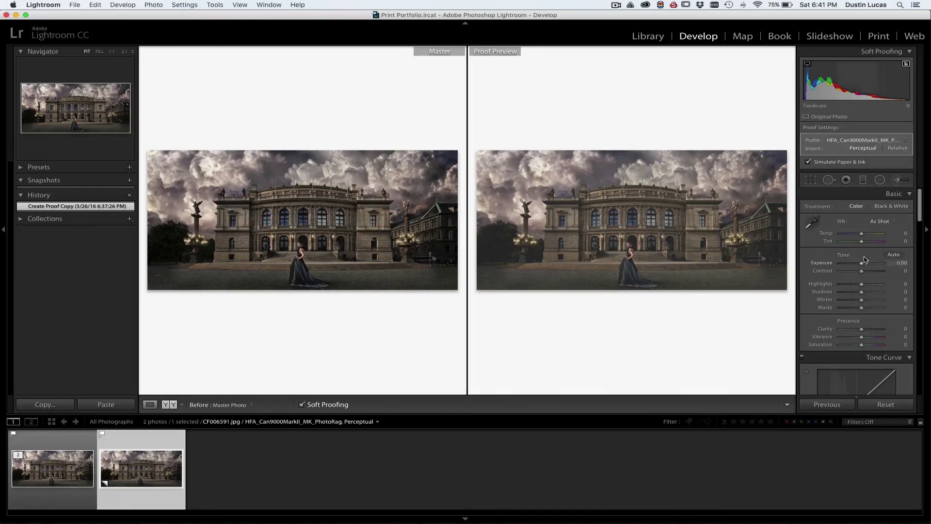
{"action": "left_click_drag", "start_coordinate": [771, 270], "coordinate": [637, 268]}
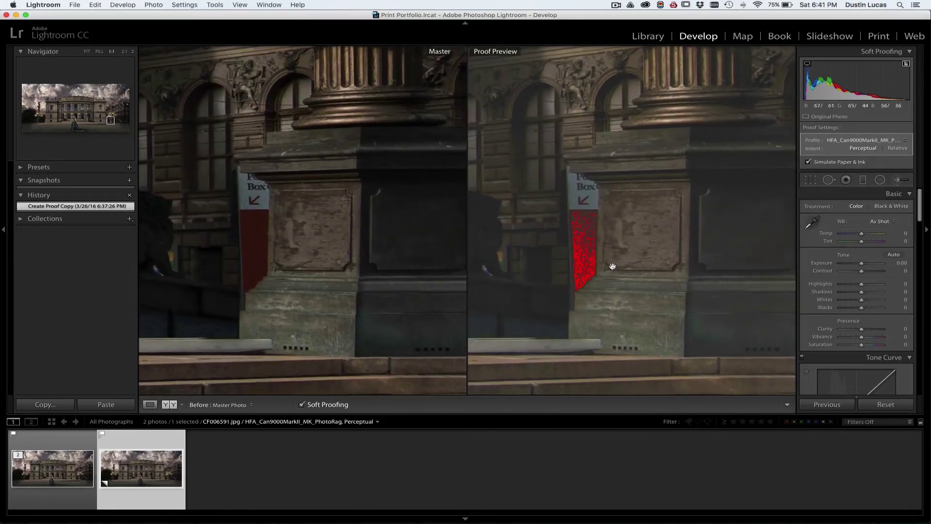
{"action": "left_click_drag", "start_coordinate": [624, 264], "coordinate": [650, 266]}
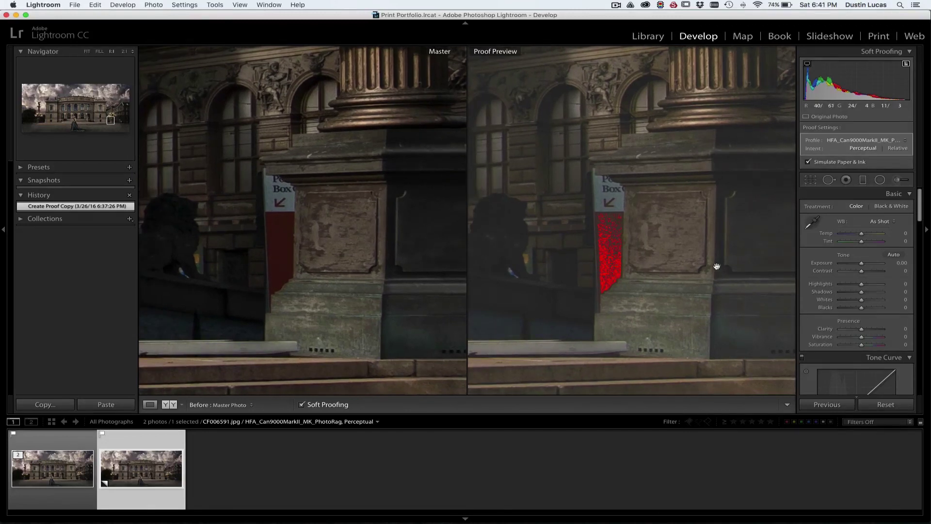
- Reset Exposure and Whites to 0 in the Basic panel
{"action": "scroll", "coordinate": [865, 263], "scroll_direction": "down", "scroll_amount": 4}
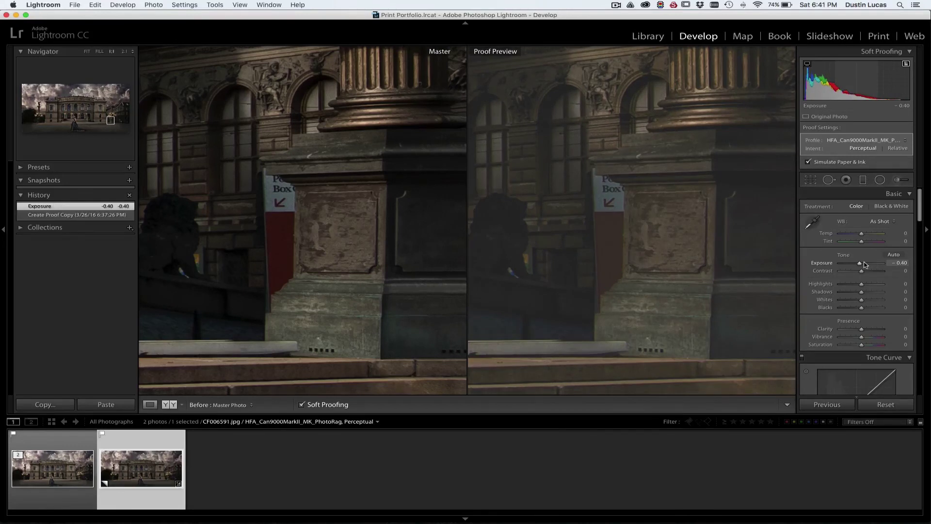
{"action": "double_click", "coordinate": [828, 263]}
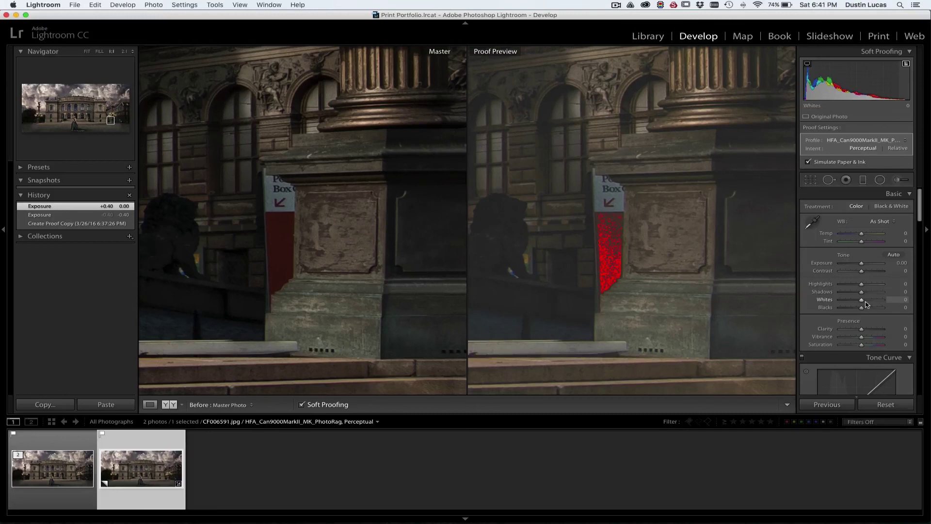
{"action": "scroll", "coordinate": [867, 304], "scroll_direction": "up", "scroll_amount": 2}
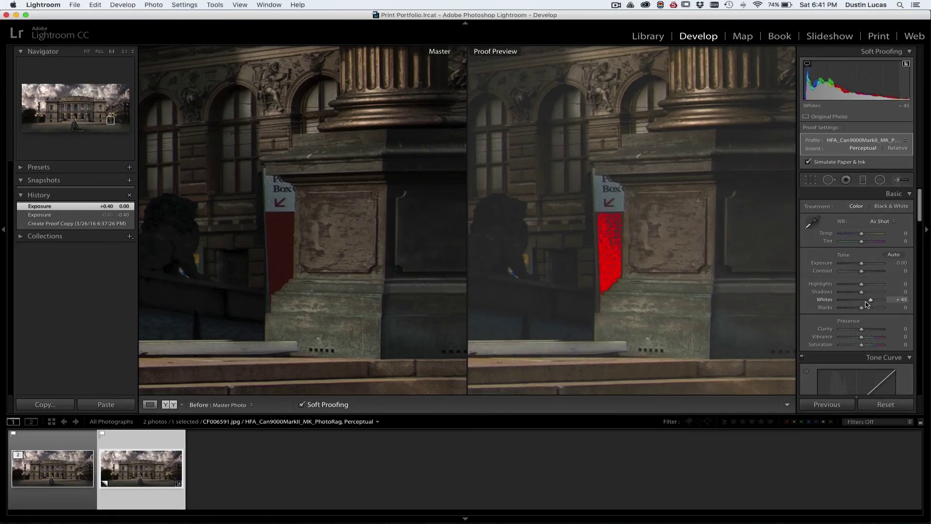
{"action": "scroll", "coordinate": [867, 304], "scroll_direction": "down", "scroll_amount": 16}
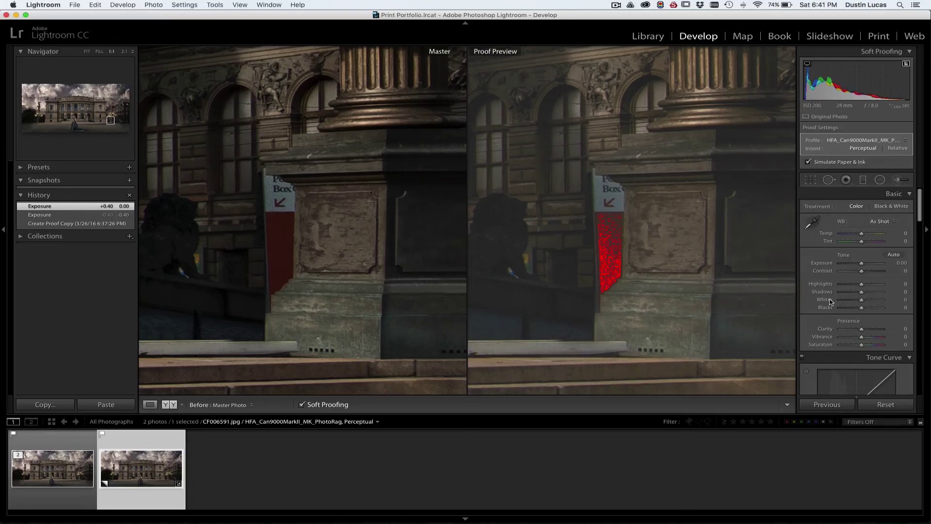
{"action": "double_click", "coordinate": [861, 303]}
{"action": "key", "text": "super+alt+shift+s"}
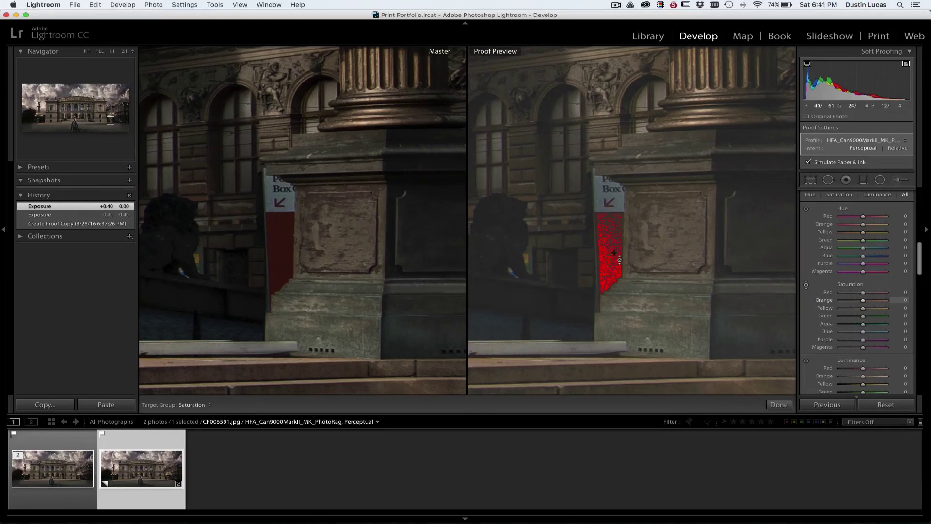
- Drag down on the red flag with the on-image saturation tool, settling Red at -11 and Orange at -17
{"action": "left_click_drag", "start_coordinate": [615, 253], "coordinate": [616, 254]}
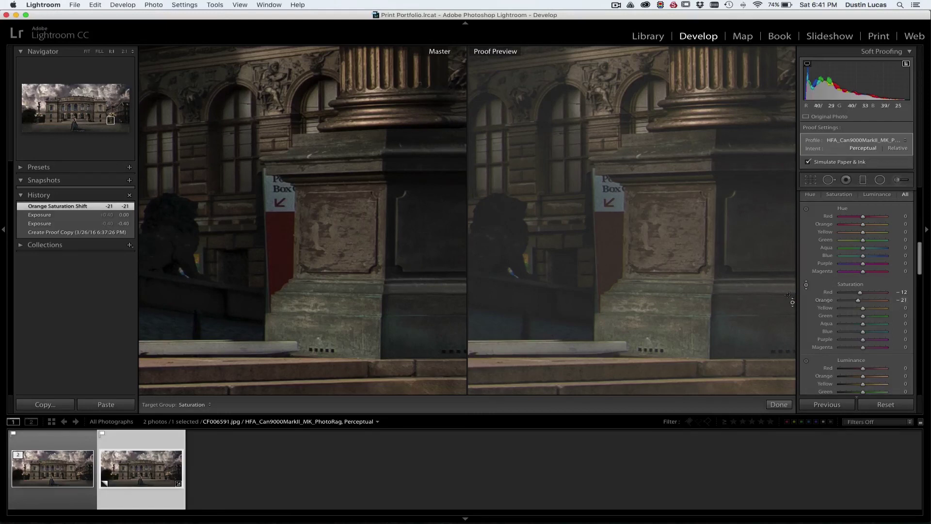
{"action": "key", "text": "Escape"}
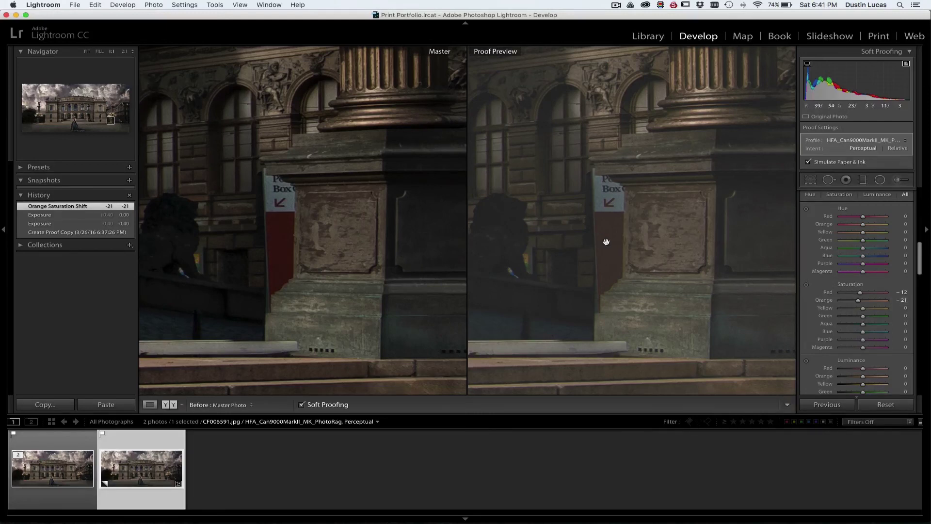
{"action": "key", "text": "alt"}
{"action": "key", "text": "super+alt+shift+s"}
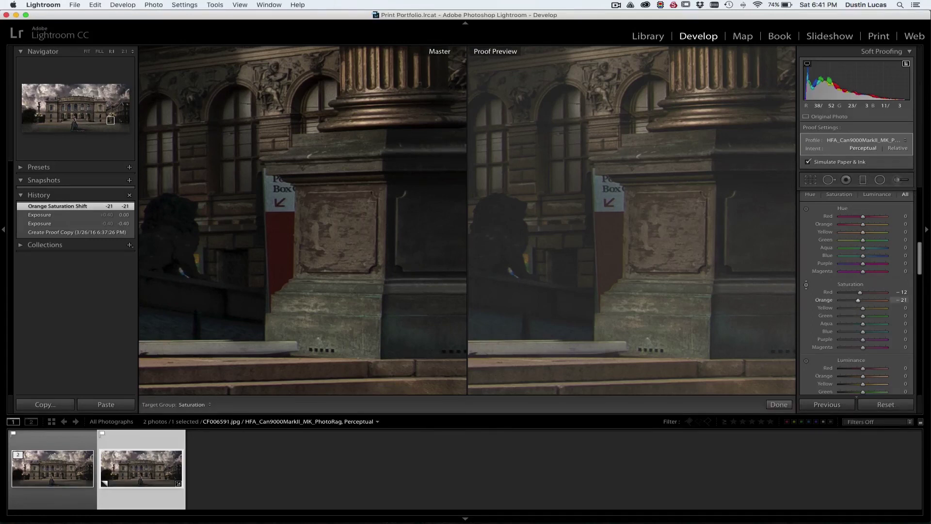
{"action": "left_click_drag", "start_coordinate": [281, 228], "coordinate": [281, 282]}
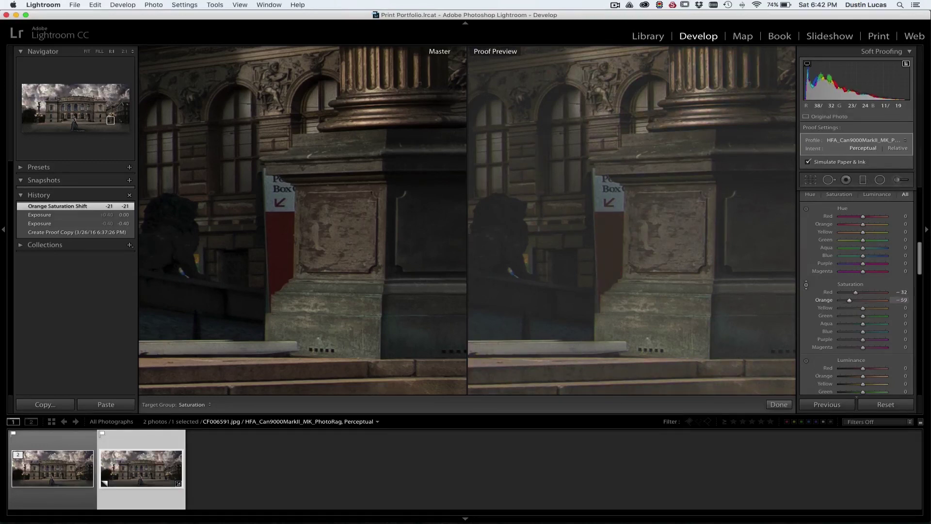
{"action": "left_click_drag", "start_coordinate": [624, 256], "coordinate": [625, 251]}
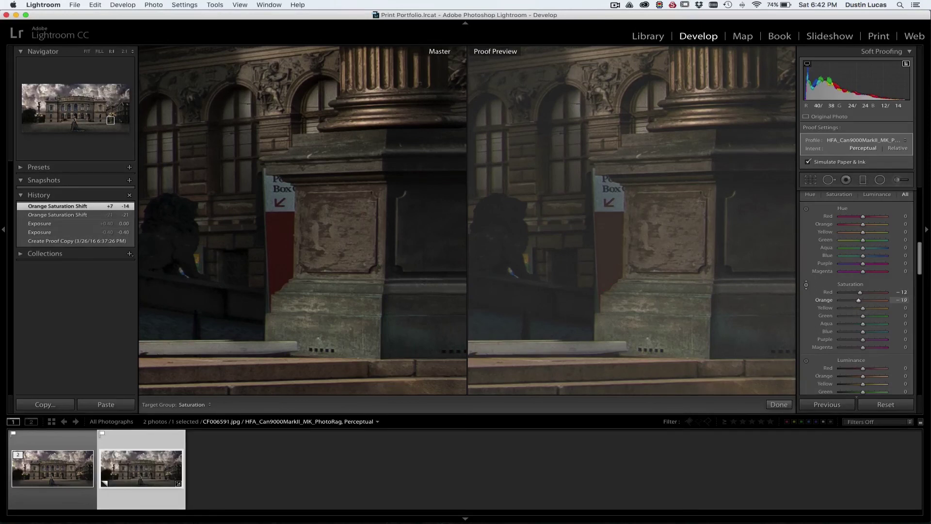
{"action": "left_click_drag", "start_coordinate": [612, 251], "coordinate": [613, 249]}
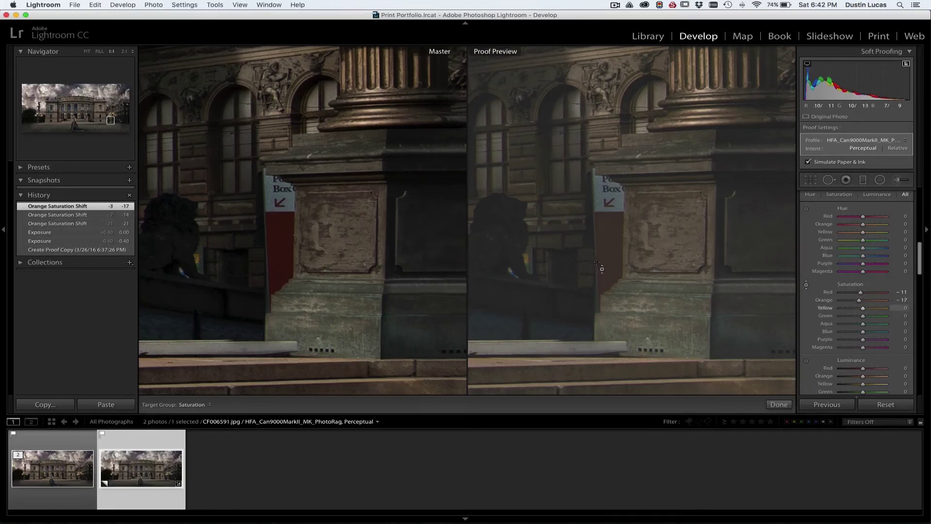
{"action": "left_click", "coordinate": [807, 286]}
{"action": "left_click", "coordinate": [806, 286]}
{"action": "left_click", "coordinate": [807, 286]}
- Compare the 1:1 view of the woman against the Exposure +0.40 and -0.40 history states
{"action": "key", "text": "z"}
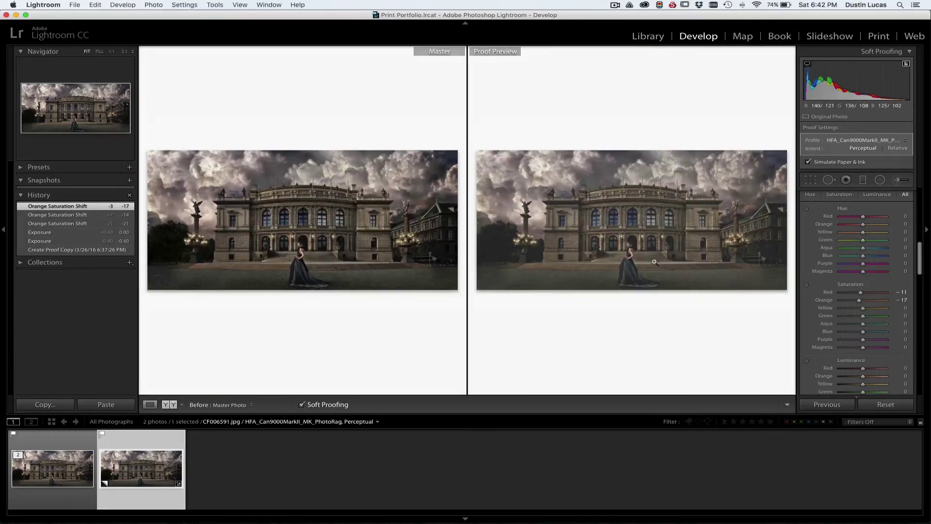
{"action": "left_click", "coordinate": [623, 244]}
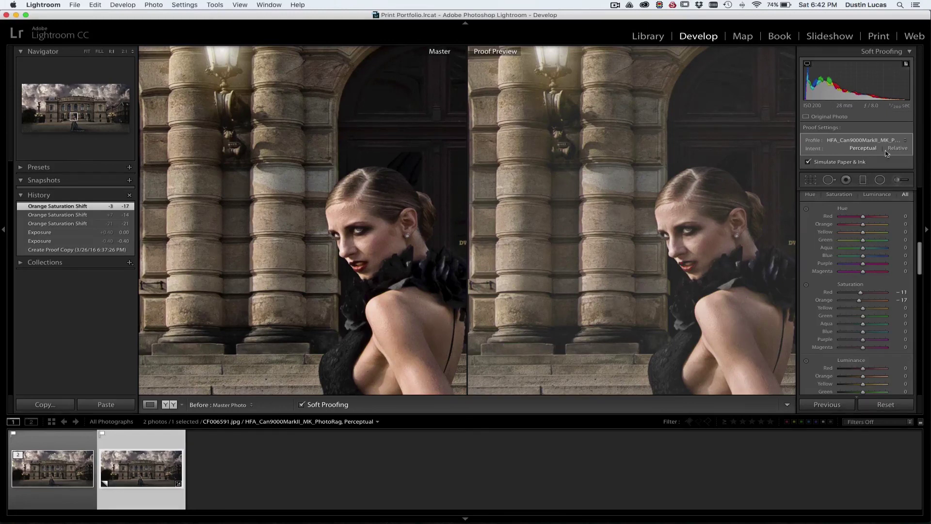
{"action": "left_click", "coordinate": [77, 233]}
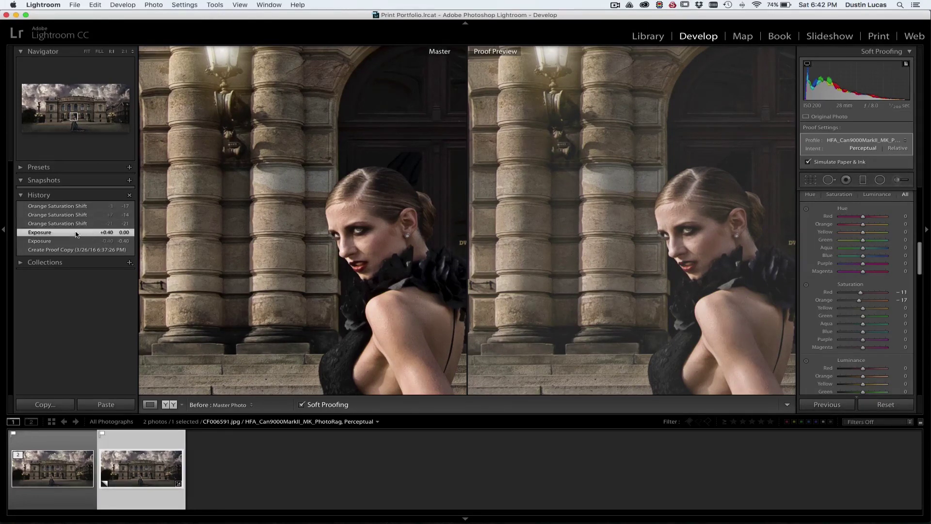
{"action": "left_click", "coordinate": [76, 206]}
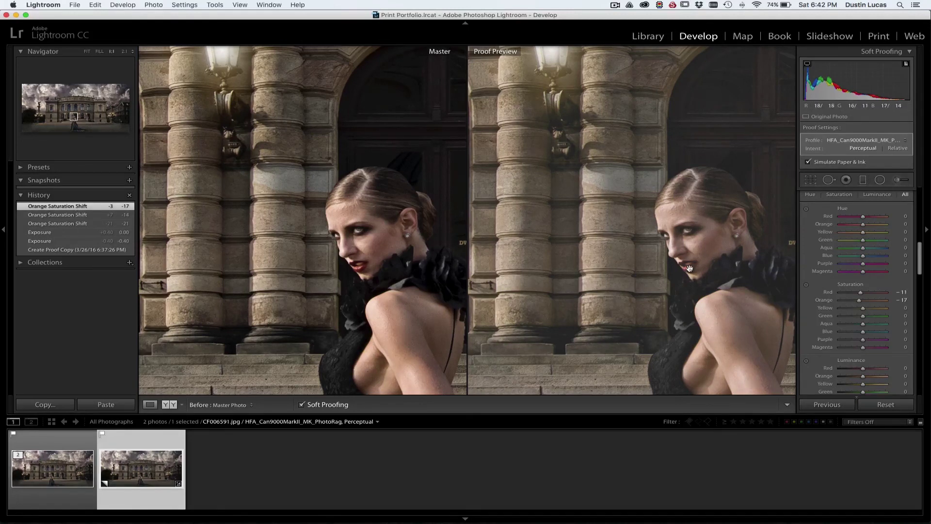
{"action": "left_click", "coordinate": [713, 277]}
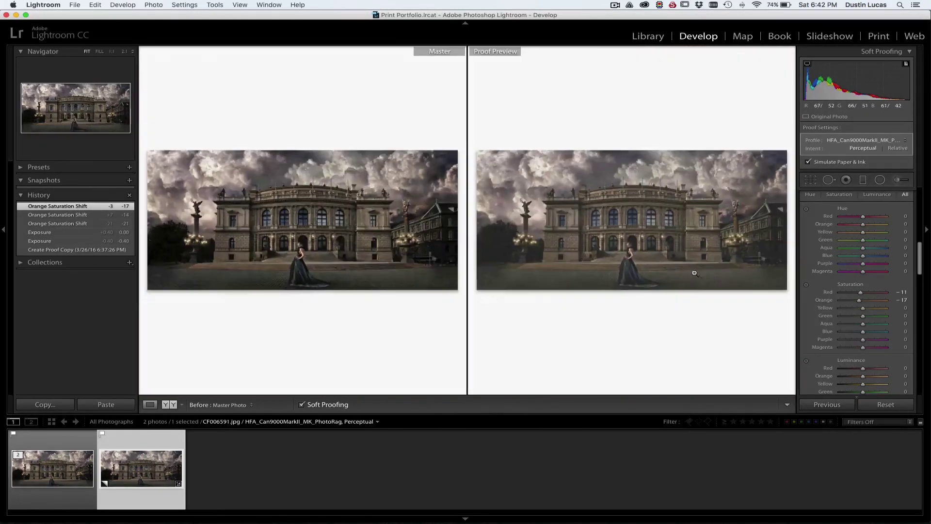
{"action": "left_click", "coordinate": [630, 251]}
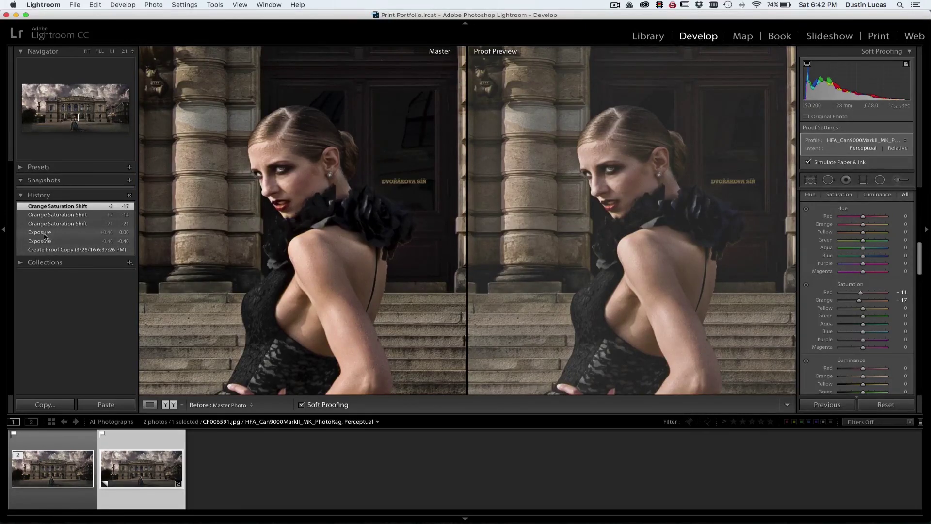
{"action": "left_click", "coordinate": [45, 241]}
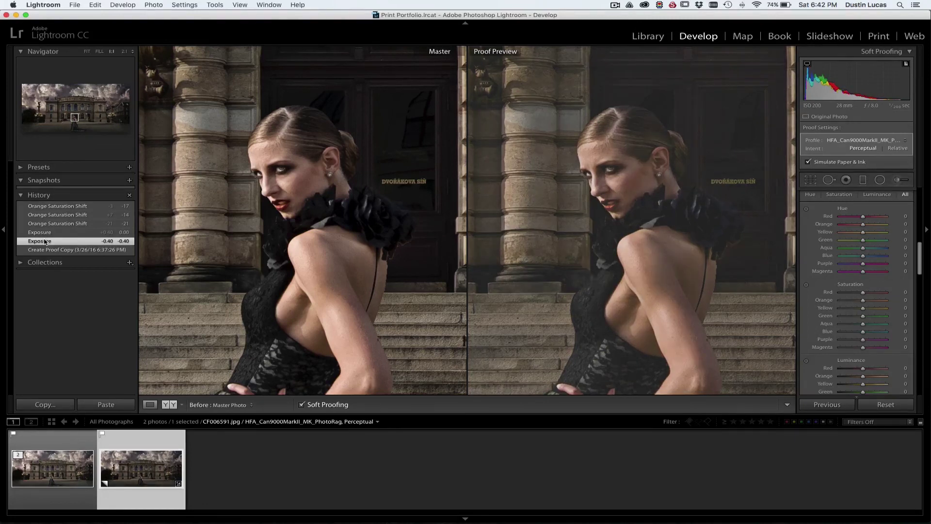
{"action": "left_click", "coordinate": [49, 207]}
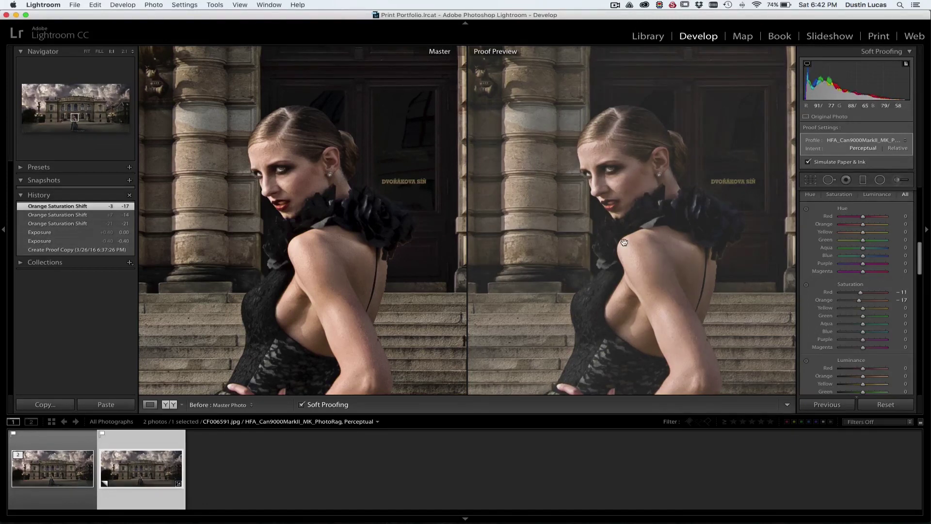
- Inspect the bus and sign post up close, then turn off the monitor gamut warning and fit the view
{"action": "left_click", "coordinate": [631, 212]}
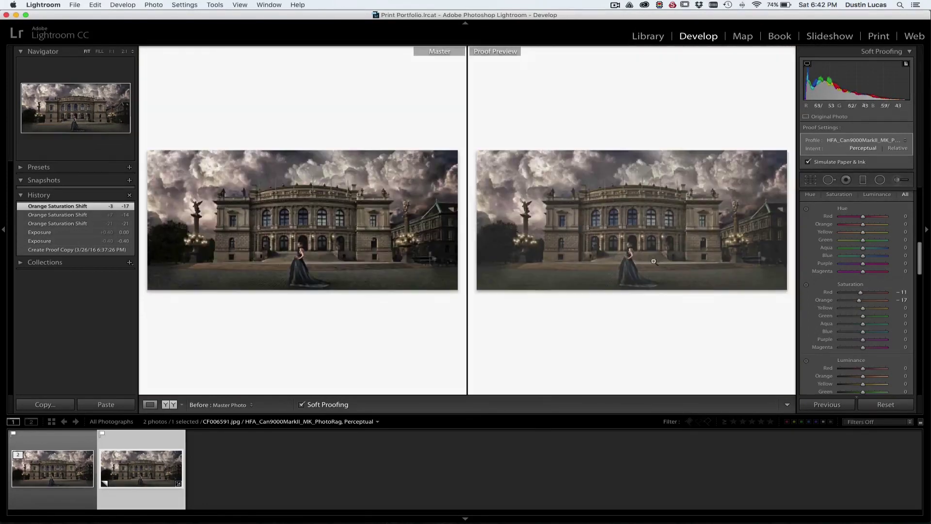
{"action": "left_click", "coordinate": [765, 262]}
{"action": "left_click_drag", "start_coordinate": [765, 263], "coordinate": [712, 279]}
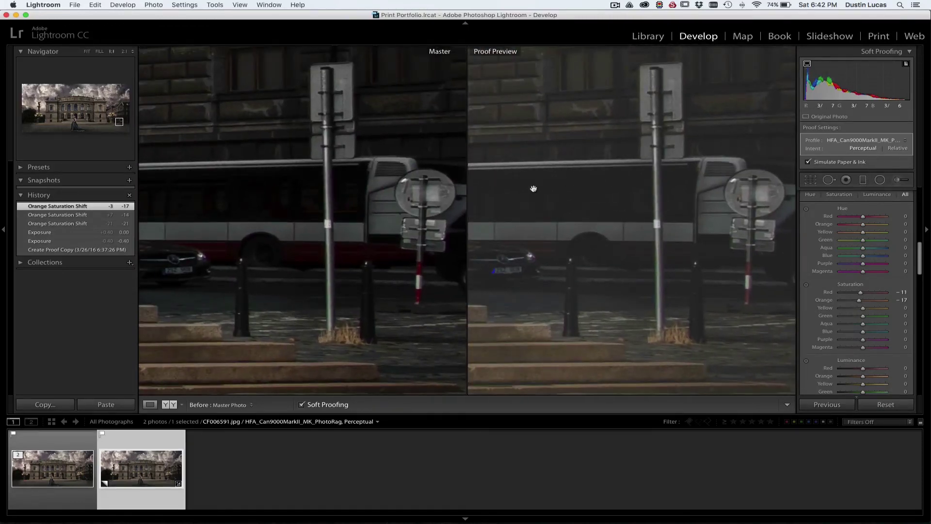
{"action": "left_click_drag", "start_coordinate": [533, 188], "coordinate": [707, 191]}
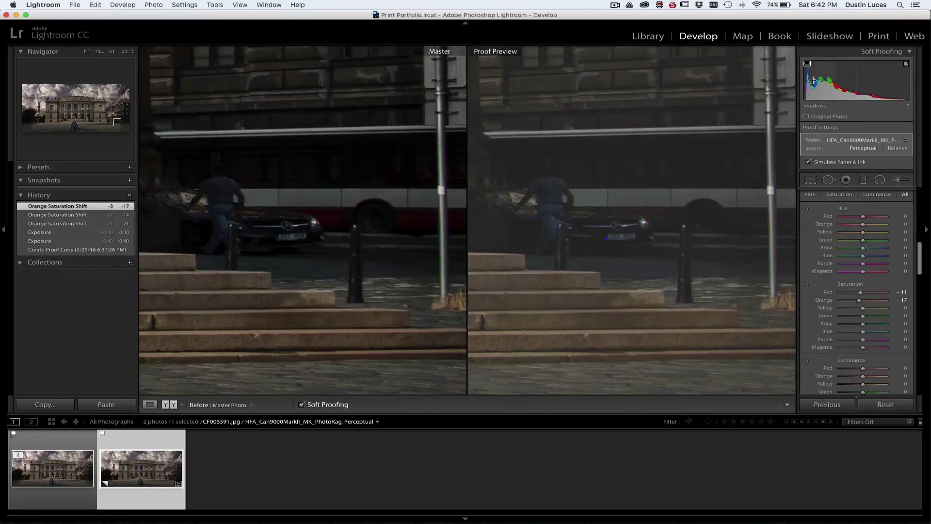
{"action": "left_click", "coordinate": [807, 63]}
{"action": "left_click", "coordinate": [674, 198]}
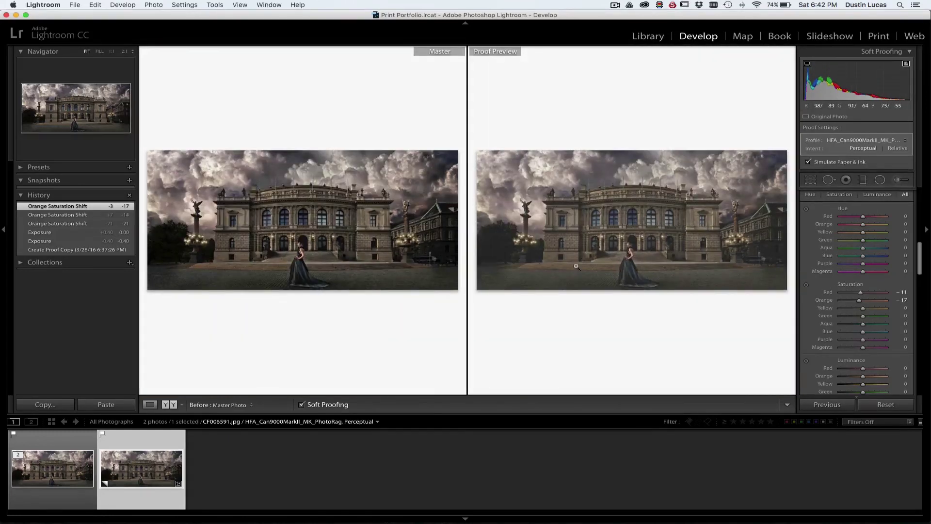
{"action": "key", "text": "y"}
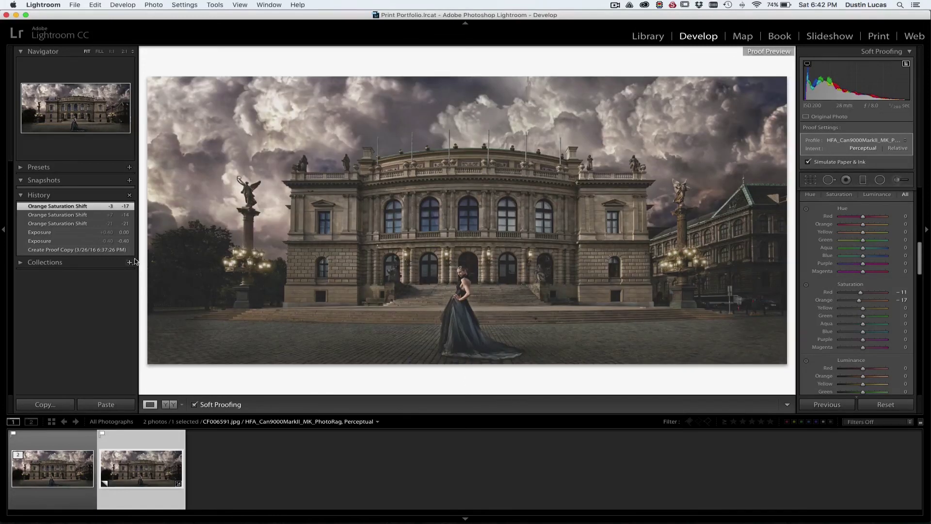
{"action": "key", "text": "shift+Tab"}
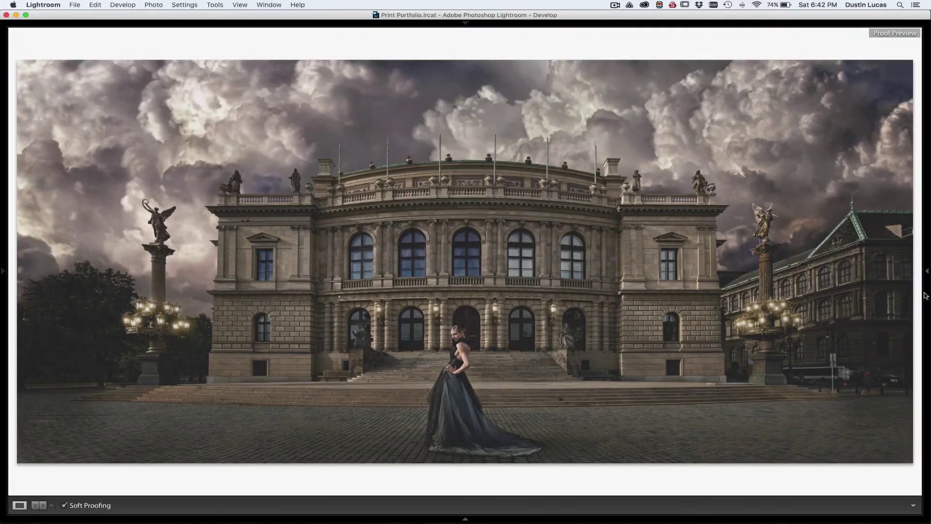
{"action": "left_click", "coordinate": [927, 271]}
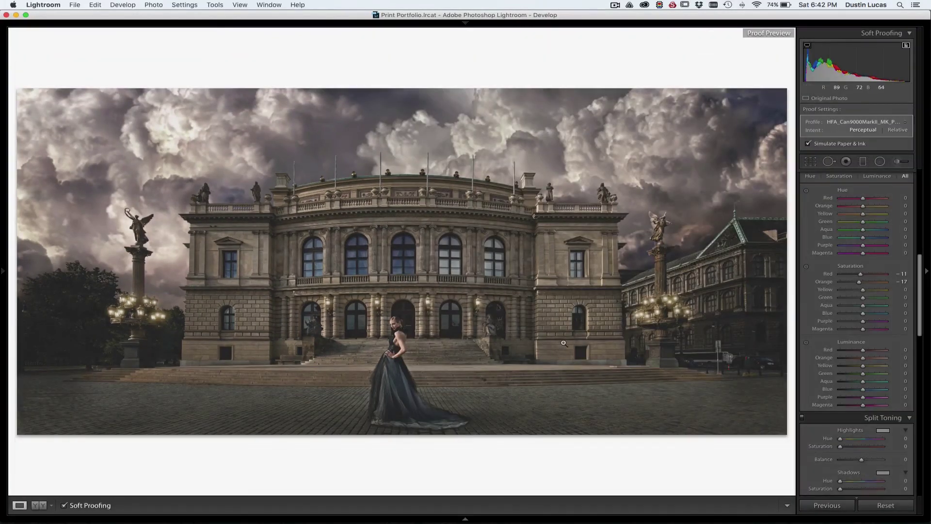
{"action": "left_click", "coordinate": [727, 367]}
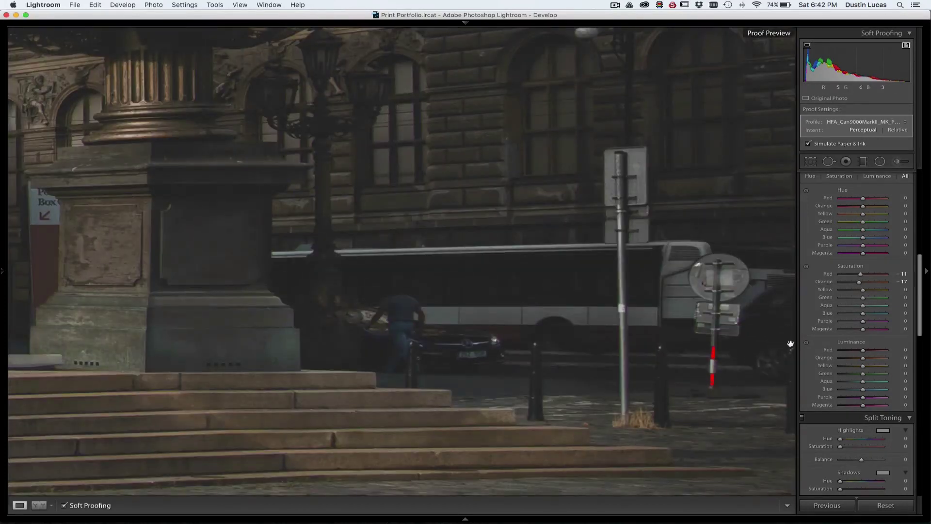
{"action": "left_click", "coordinate": [709, 314]}
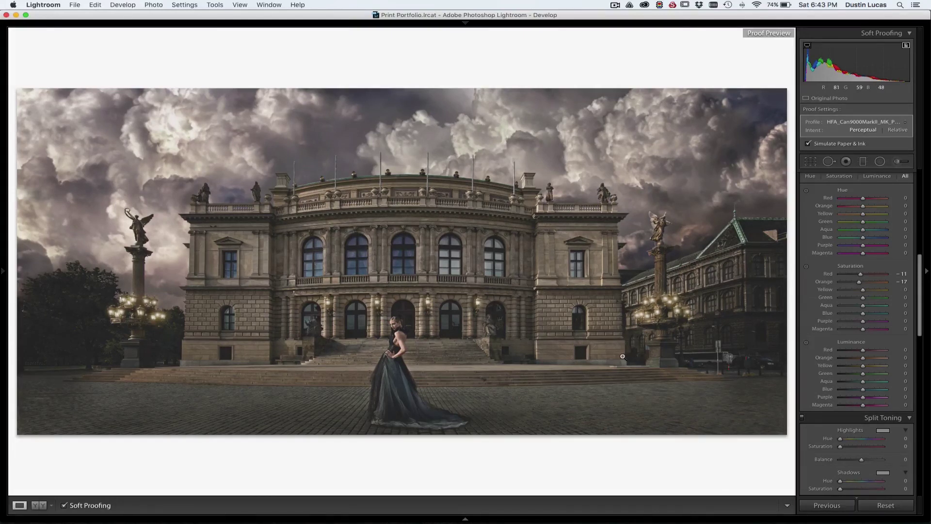
{"action": "scroll", "coordinate": [896, 308], "scroll_direction": "up", "scroll_amount": 10}
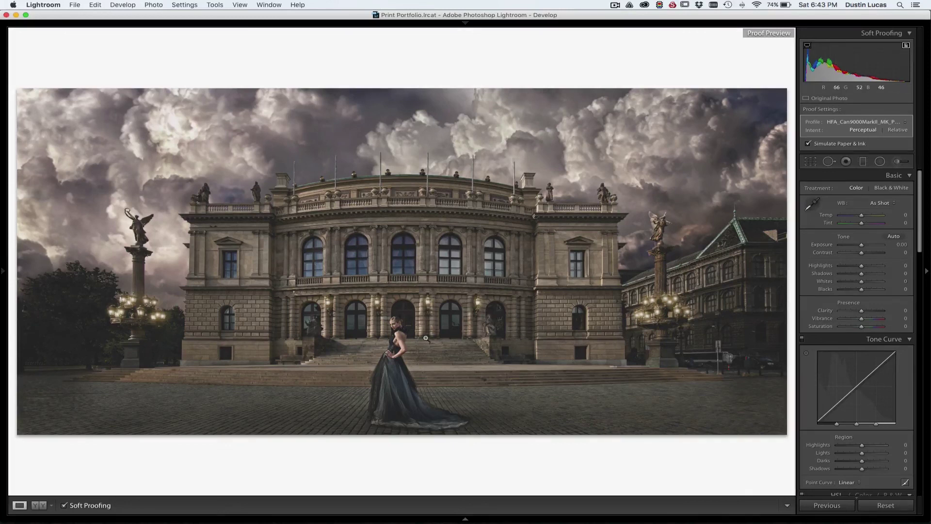
{"action": "left_click_drag", "start_coordinate": [863, 289], "coordinate": [855, 291]}
{"action": "double_click", "coordinate": [826, 289]}
{"action": "left_click_drag", "start_coordinate": [861, 289], "coordinate": [858, 292]}
{"action": "double_click", "coordinate": [858, 292]}
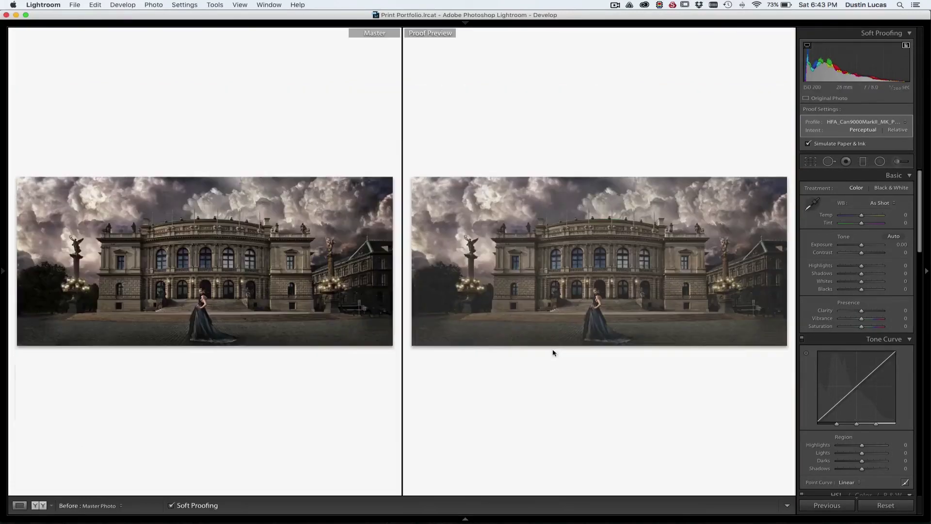
{"action": "key", "text": "y"}
{"action": "left_click", "coordinate": [606, 301]}
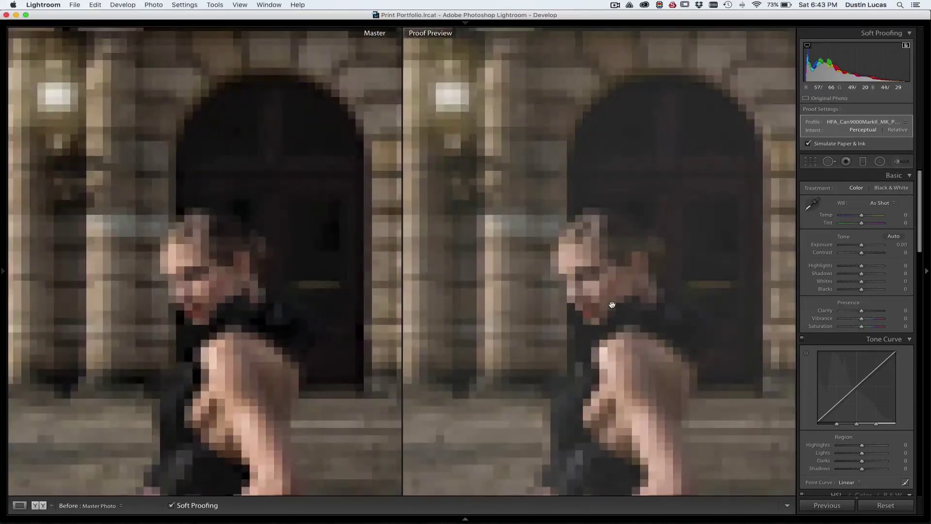
{"action": "left_click", "coordinate": [616, 342]}
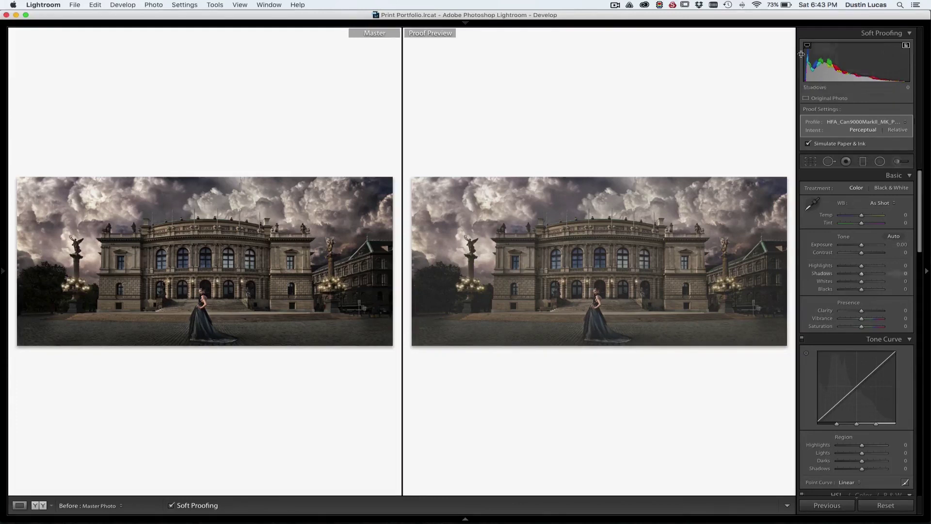
{"action": "key", "text": "shift+Tab"}
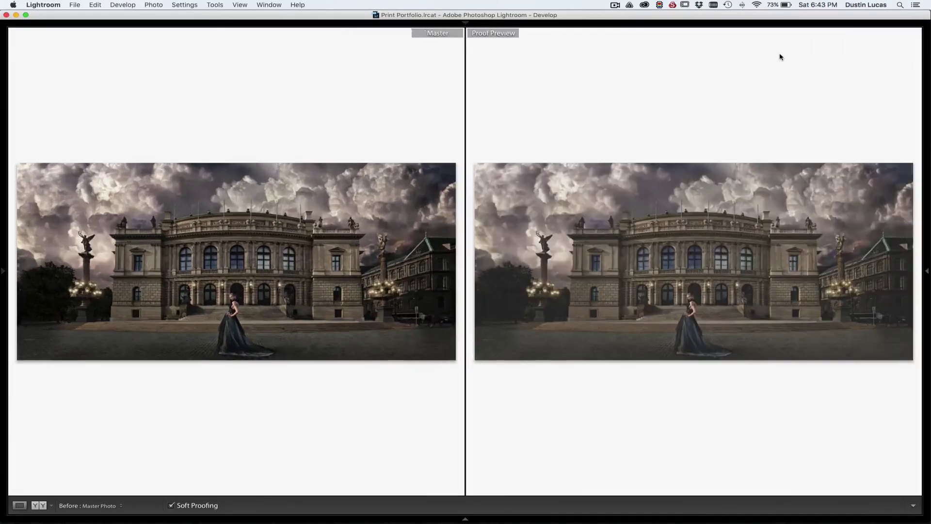
{"action": "key", "text": "shift+Tab"}
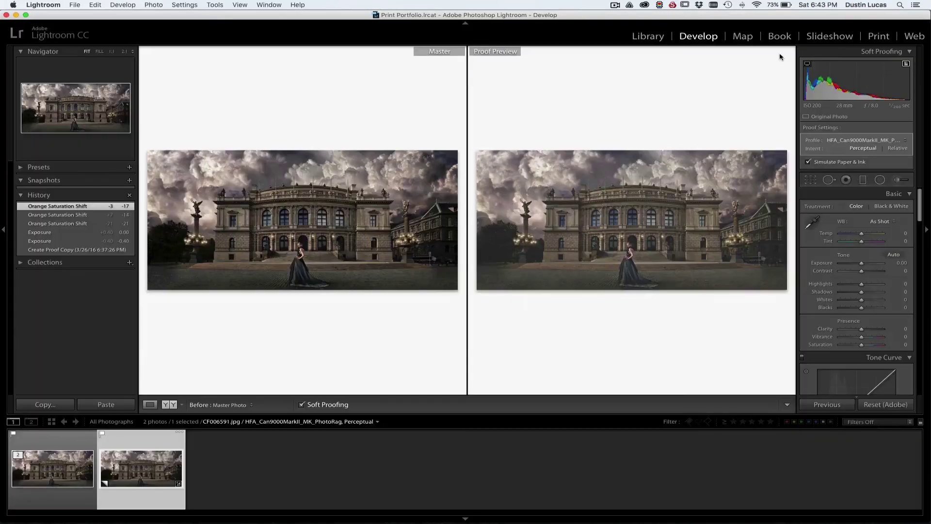
{"action": "left_click", "coordinate": [879, 37]}
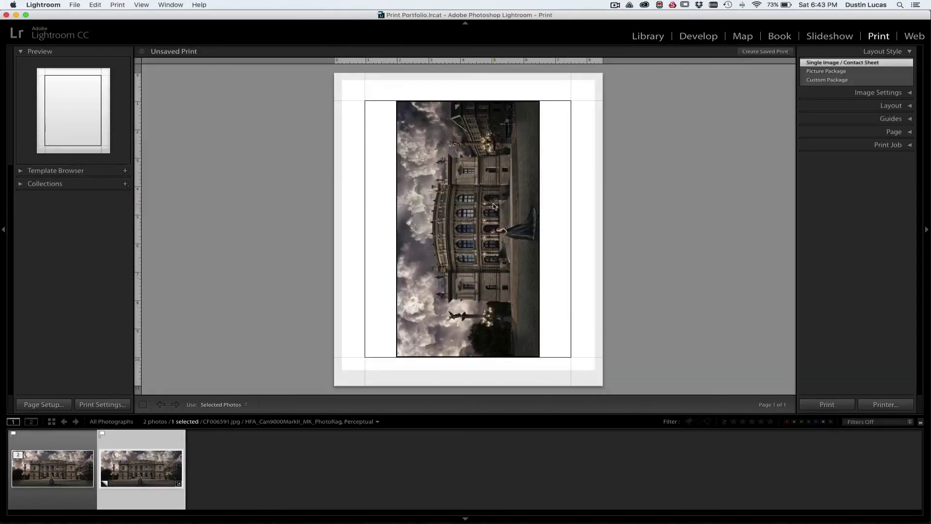
- Set the page orientation to landscape in Page Setup
{"action": "left_click", "coordinate": [44, 405]}
{"action": "left_click", "coordinate": [460, 194]}
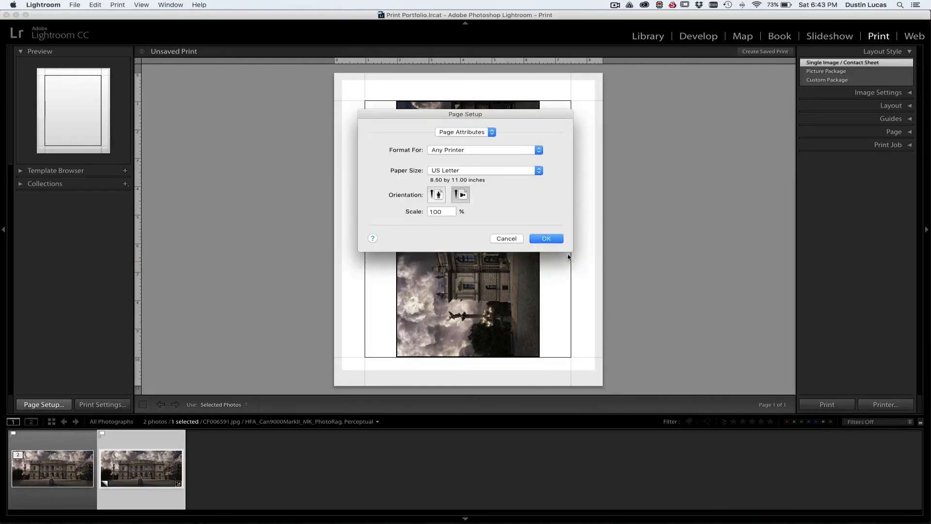
{"action": "left_click", "coordinate": [557, 239]}
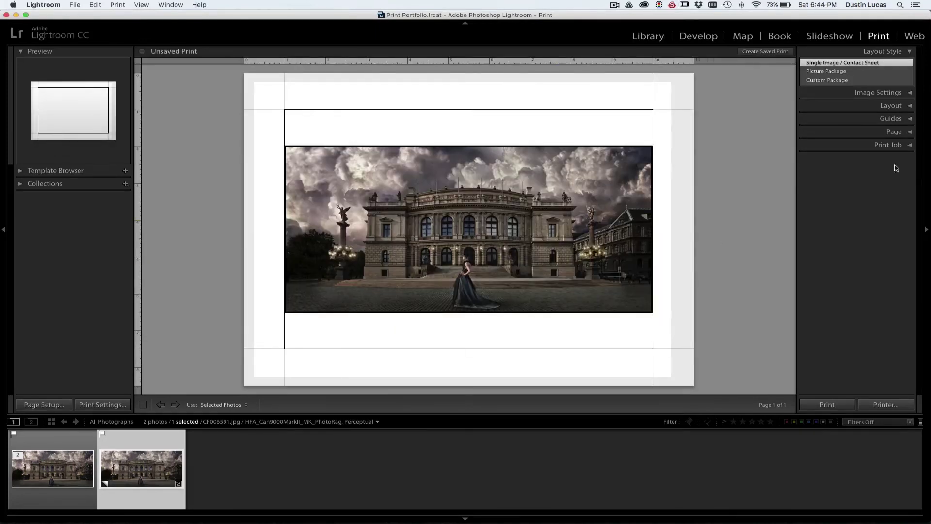
- Set Print Resolution to 300 ppi and leave Print Sharpening off after trying Low
{"action": "left_click", "coordinate": [890, 145]}
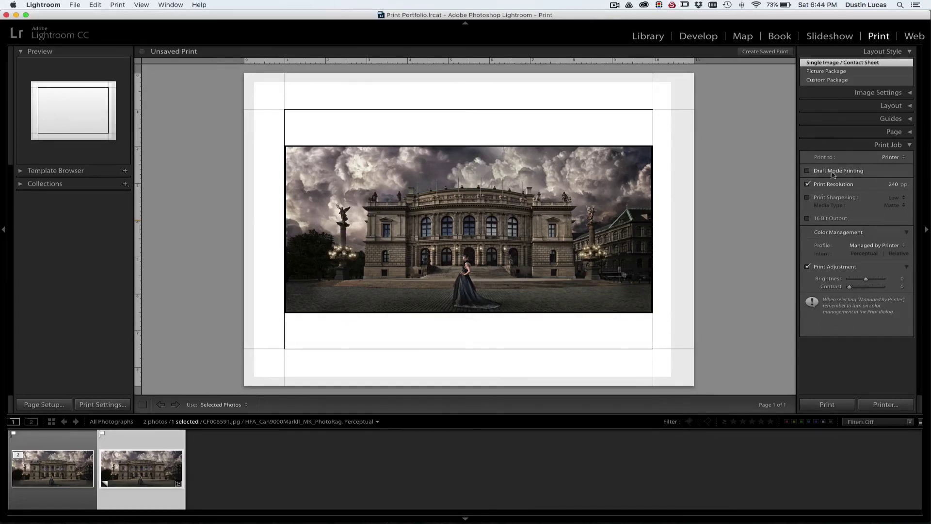
{"action": "left_click", "coordinate": [891, 185]}
{"action": "type", "text": "300"}
{"action": "key", "text": "Tab"}
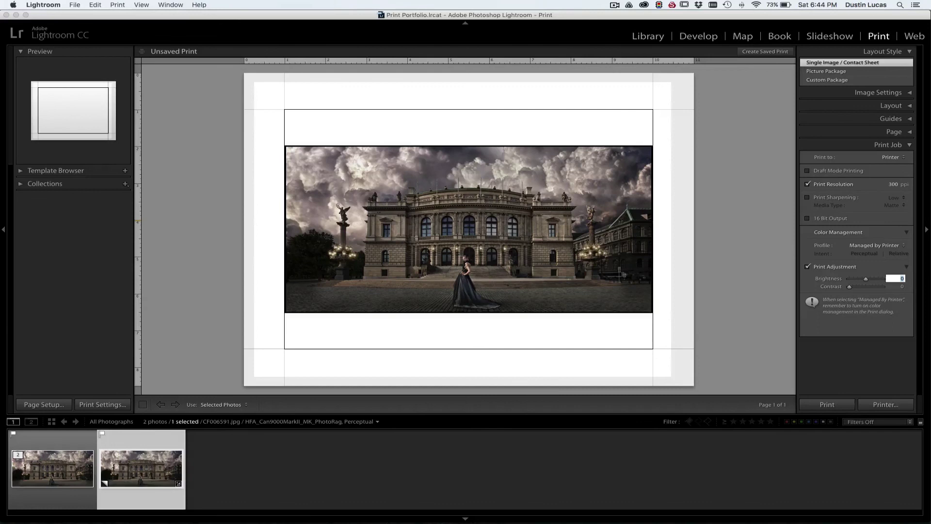
{"action": "left_click", "coordinate": [807, 197]}
{"action": "left_click", "coordinate": [897, 198]}
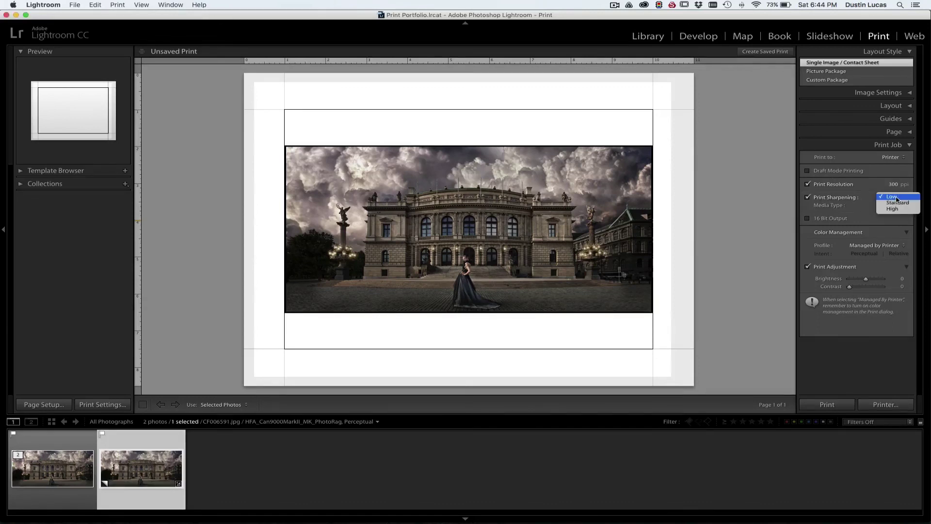
{"action": "left_click", "coordinate": [896, 197]}
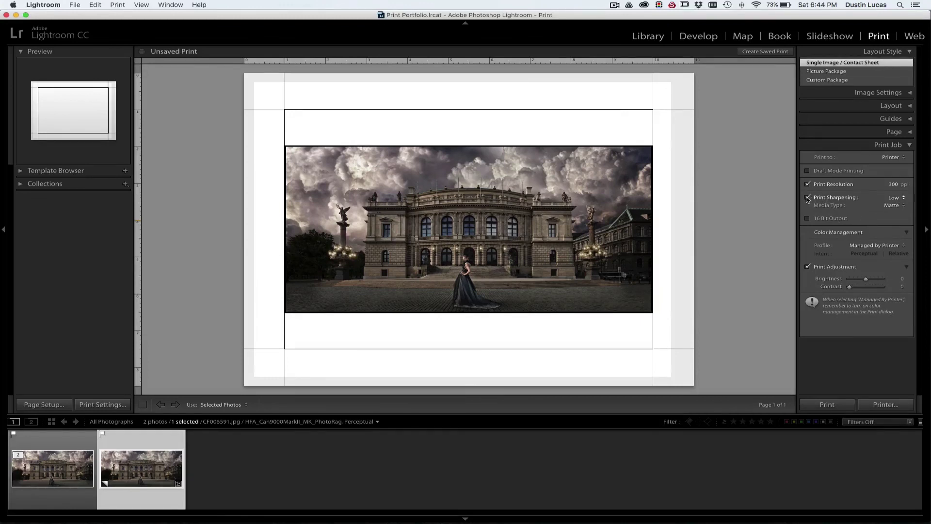
{"action": "left_click", "coordinate": [894, 198]}
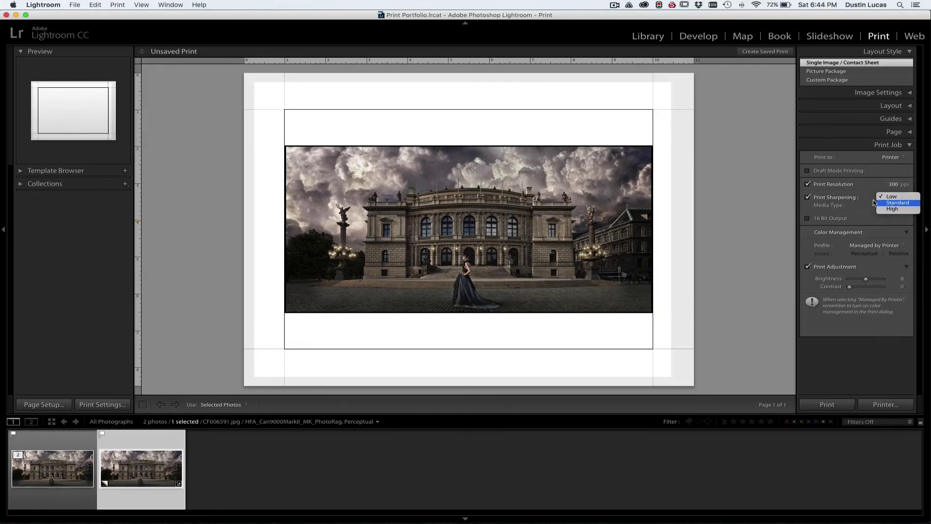
{"action": "left_click", "coordinate": [894, 198]}
{"action": "left_click", "coordinate": [808, 198]}
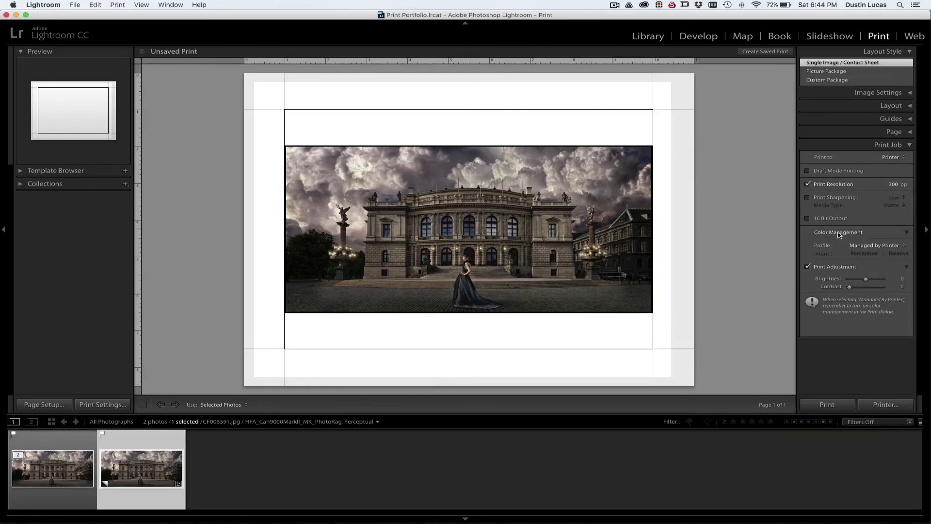
- Choose an HFA_Can9000MarkII paper profile in Color Management and print the photo
{"action": "left_click", "coordinate": [858, 246]}
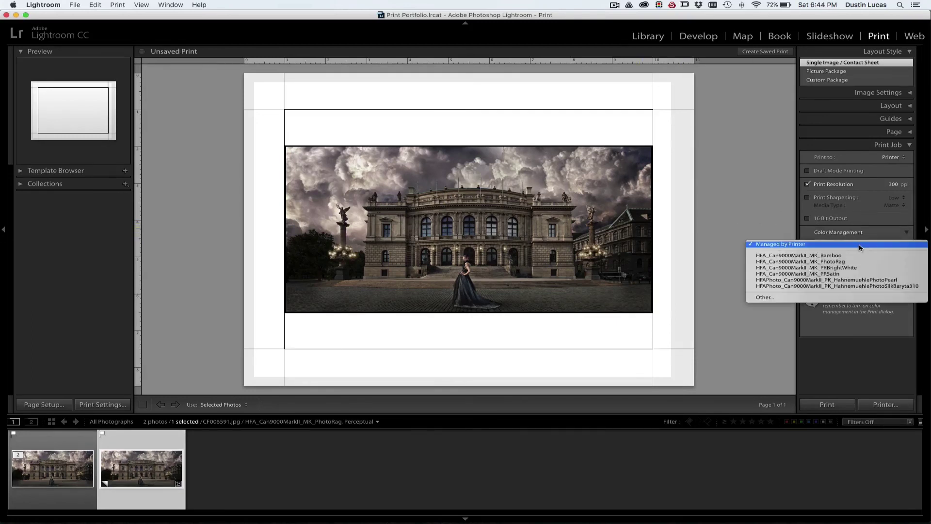
{"action": "left_click", "coordinate": [822, 262]}
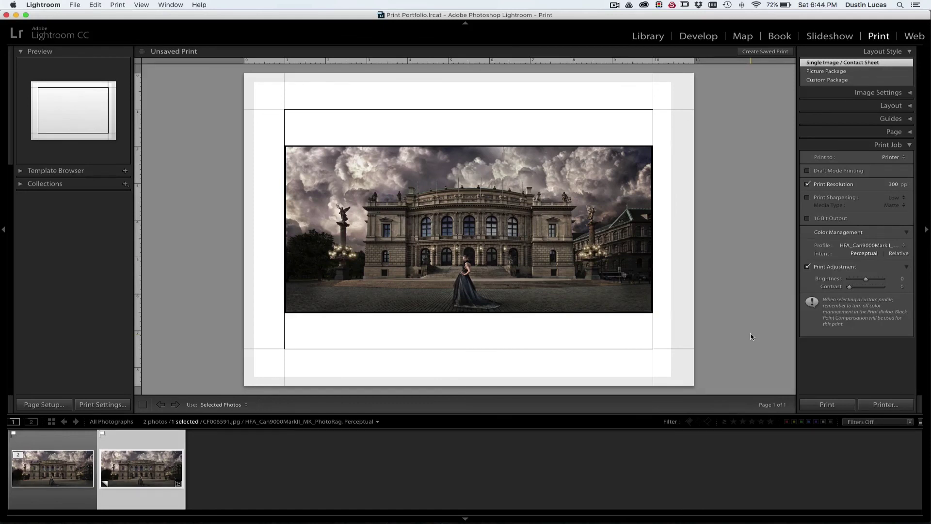
{"action": "left_click", "coordinate": [840, 407]}
- Return to Develop, then bring up the Bay Photo Lab page in Chrome and scroll to its downloads
{"action": "key", "text": "d"}
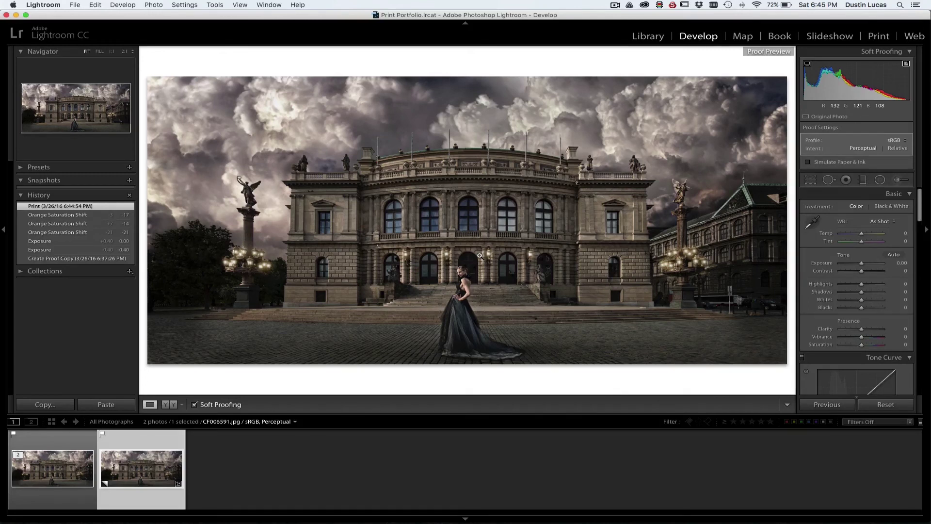
{"action": "key", "text": "super+Tab"}
{"action": "left_click", "coordinate": [370, 257]}
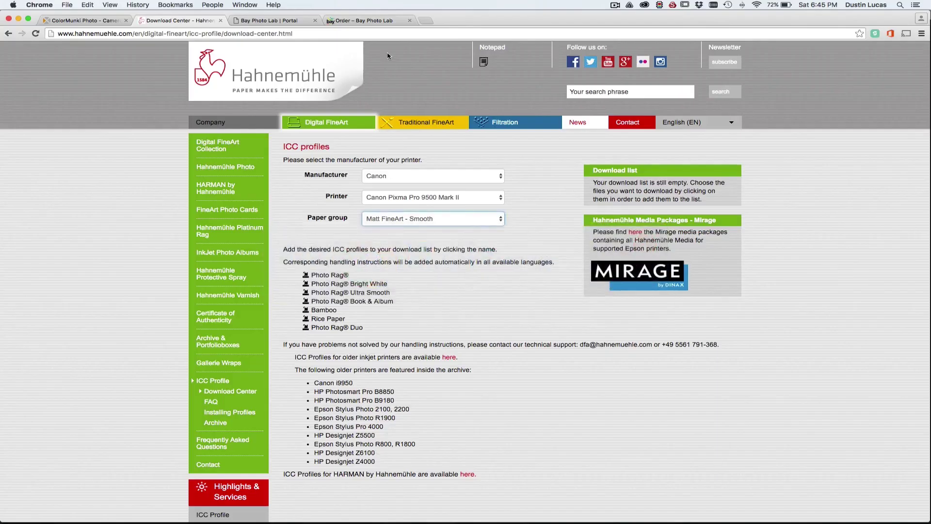
{"action": "left_click", "coordinate": [271, 20]}
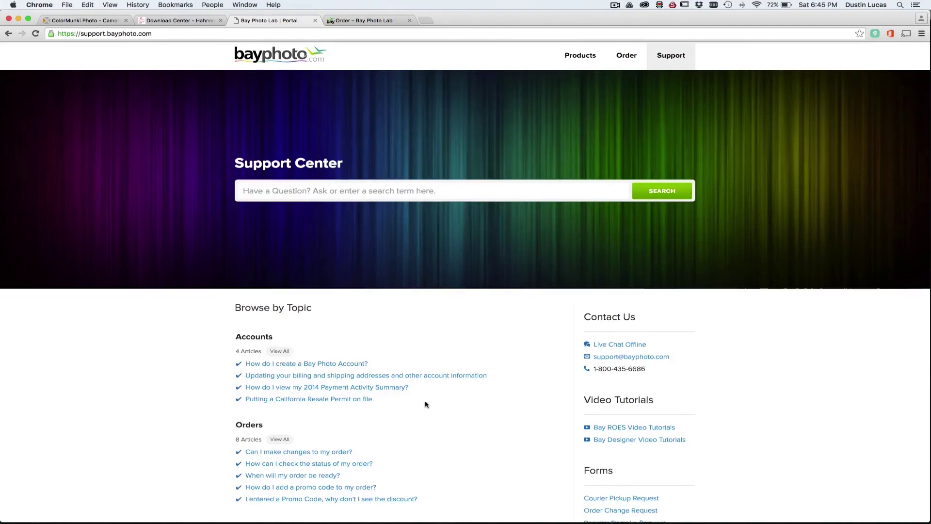
{"action": "scroll", "coordinate": [424, 396], "scroll_direction": "down", "scroll_amount": 15}
{"action": "scroll", "coordinate": [425, 397], "scroll_direction": "up", "scroll_amount": 15}
{"action": "scroll", "coordinate": [425, 397], "scroll_direction": "down", "scroll_amount": 15}
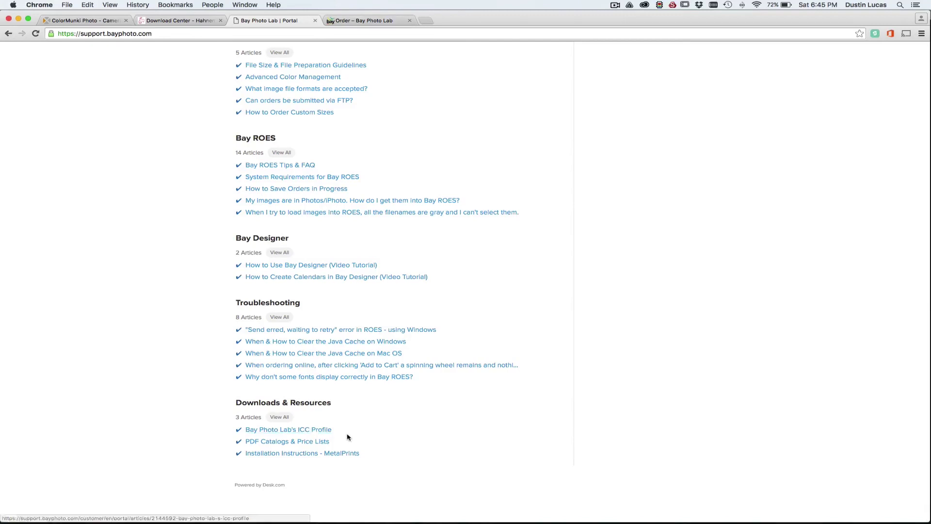
- Move BayViewing_1E103108.icc into the ColorSync Profiles folder in Finder, then go back to Lightroom
{"action": "key", "text": "super+Tab"}
{"action": "left_click", "coordinate": [409, 263]}
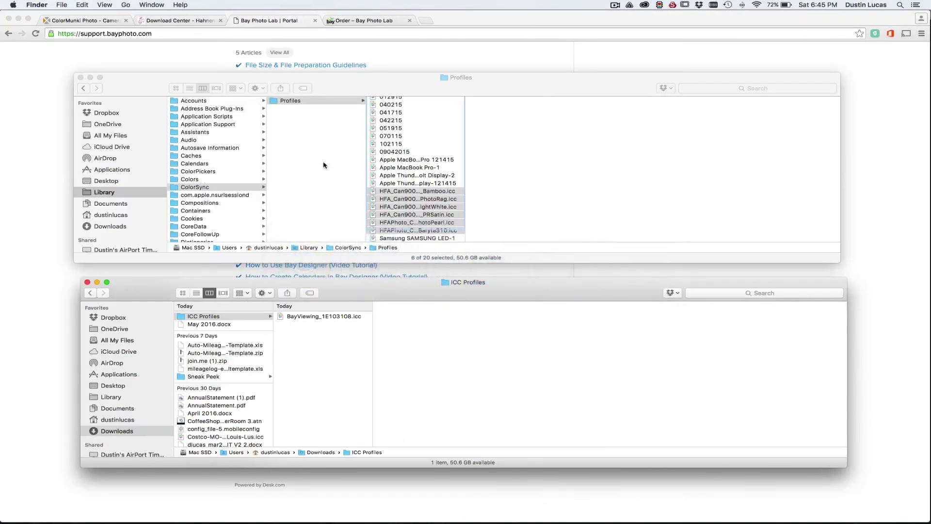
{"action": "left_click_drag", "start_coordinate": [324, 316], "coordinate": [410, 219]}
{"action": "key", "text": "super+Tab"}
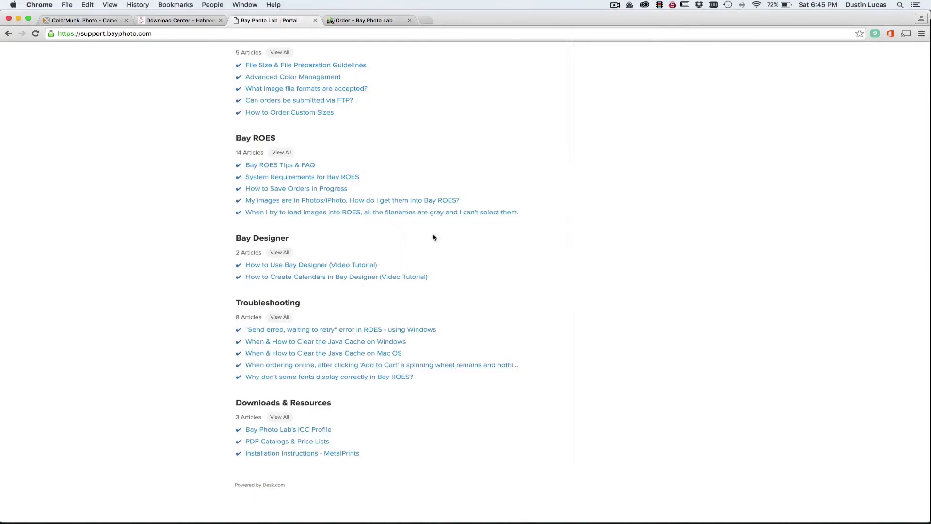
{"action": "key", "text": "super+Tab"}
{"action": "key", "text": "super+Tab"}
- Quit Lightroom, skipping the catalog backup, and relaunch it from the Dock
{"action": "key", "text": "super+q"}
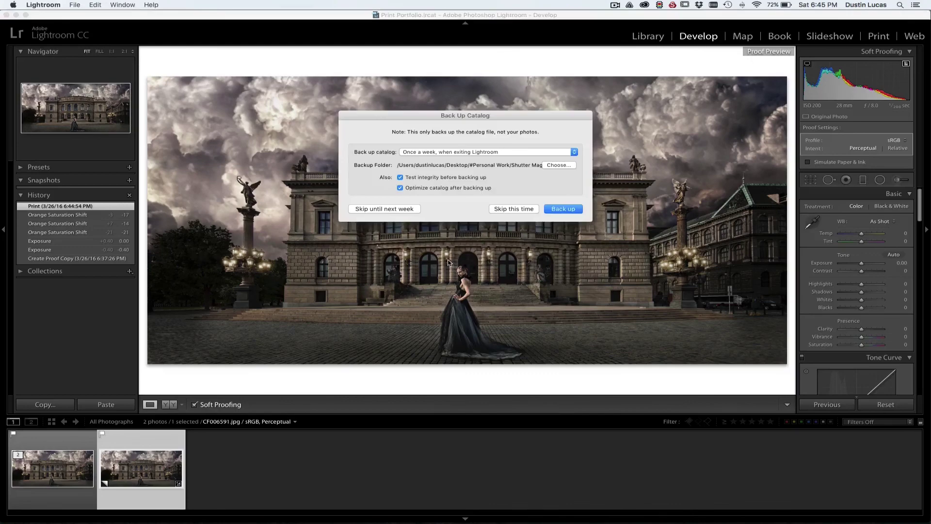
{"action": "left_click", "coordinate": [526, 205]}
{"action": "key", "text": "super+Tab"}
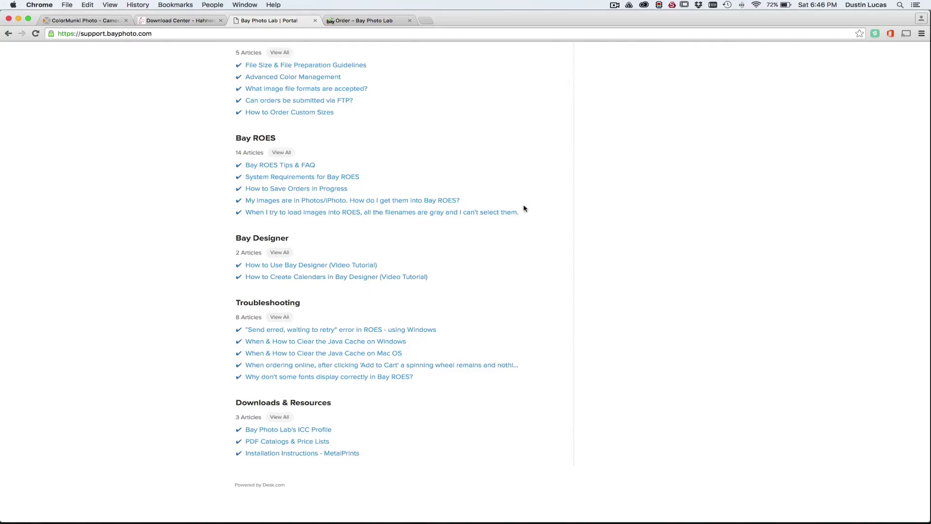
{"action": "mouse_move", "coordinate": [618, 514]}
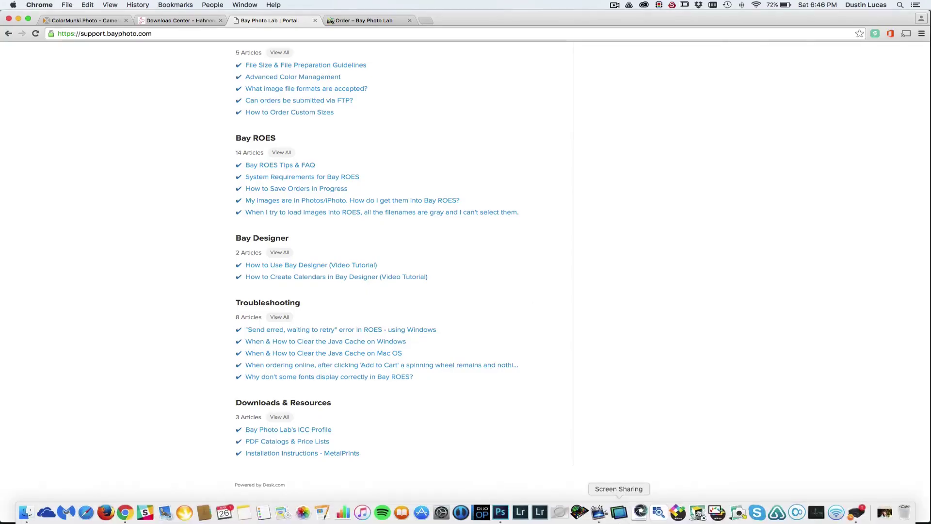
{"action": "left_click", "coordinate": [538, 515]}
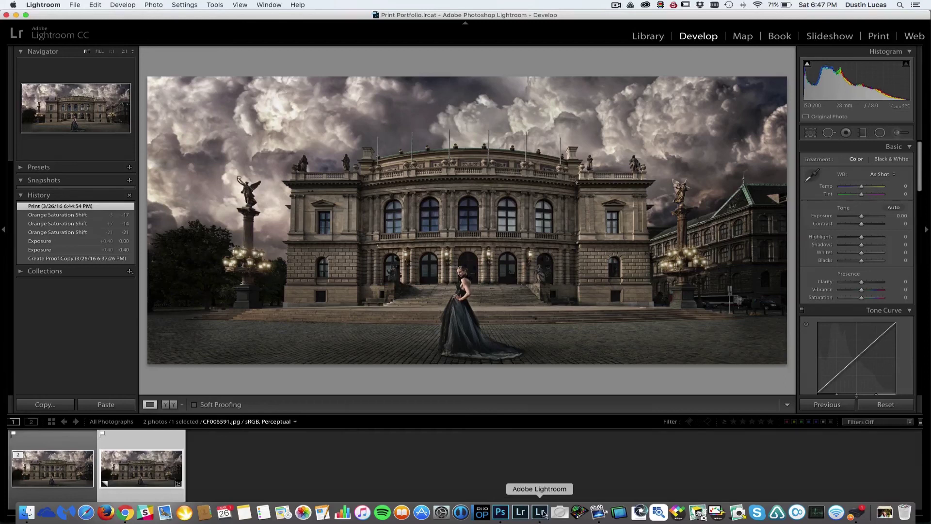
- Turn on soft proofing and add BayViewing_1E103108 to the proof profiles, applying it
{"action": "key", "text": "s"}
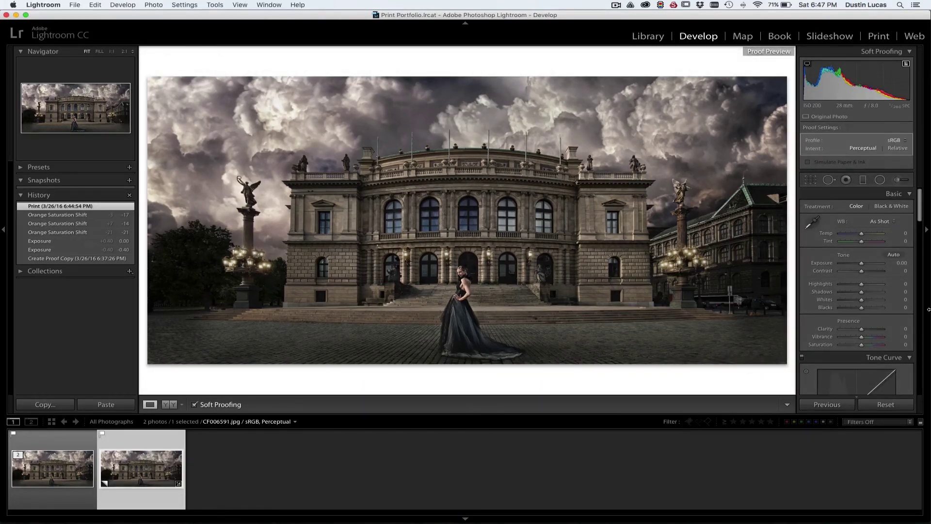
{"action": "left_click", "coordinate": [898, 143]}
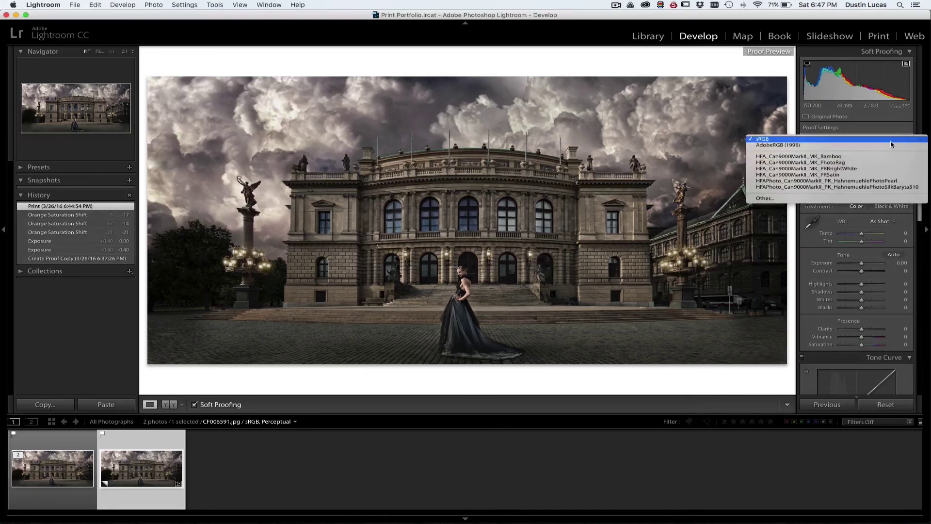
{"action": "left_click", "coordinate": [778, 199]}
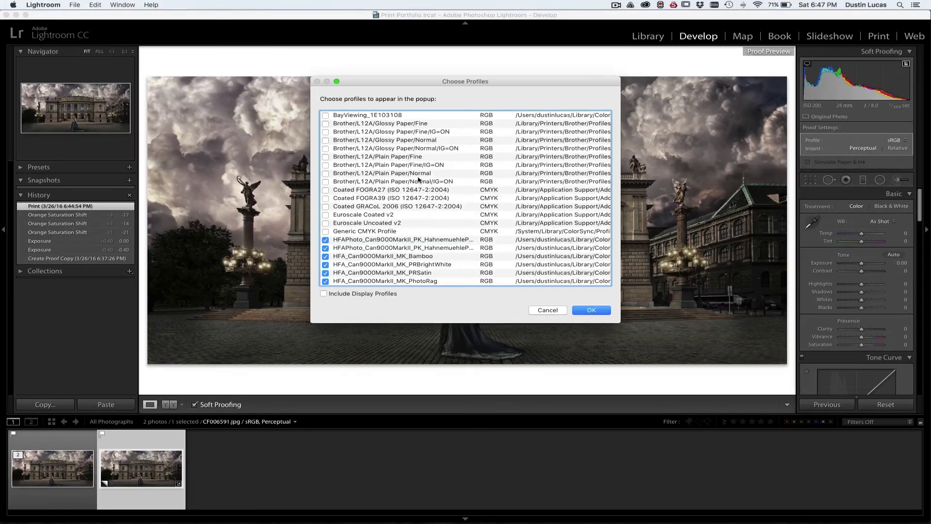
{"action": "scroll", "coordinate": [356, 227], "scroll_direction": "down", "scroll_amount": 5}
{"action": "scroll", "coordinate": [338, 210], "scroll_direction": "down", "scroll_amount": 3}
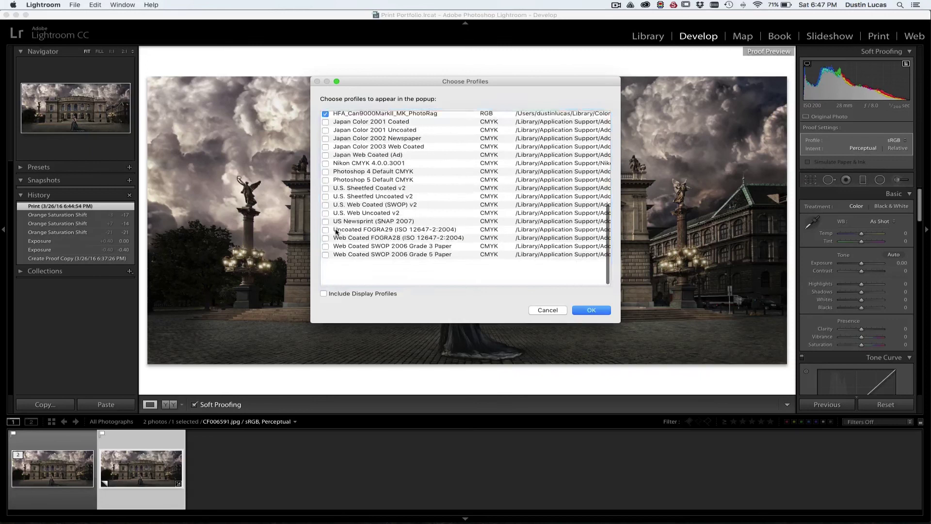
{"action": "scroll", "coordinate": [337, 218], "scroll_direction": "up", "scroll_amount": 6}
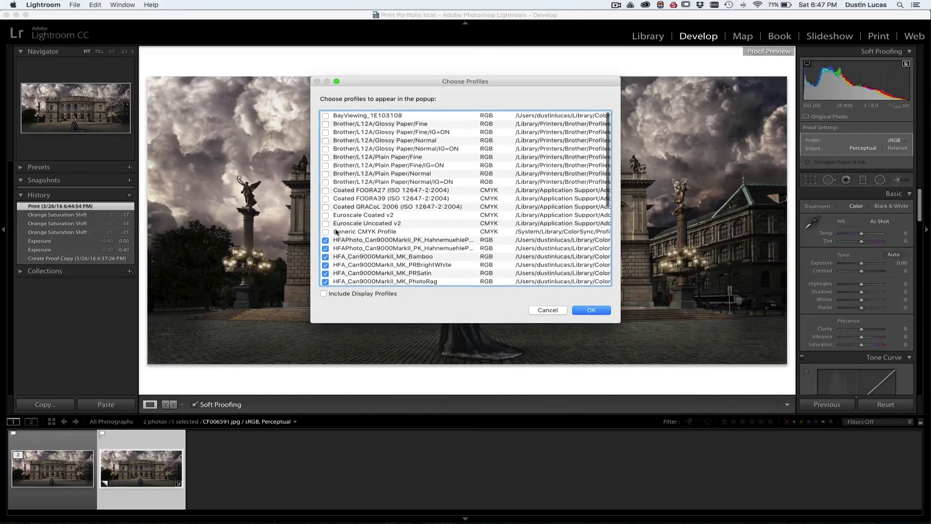
{"action": "left_click", "coordinate": [326, 115]}
{"action": "left_click", "coordinate": [581, 309]}
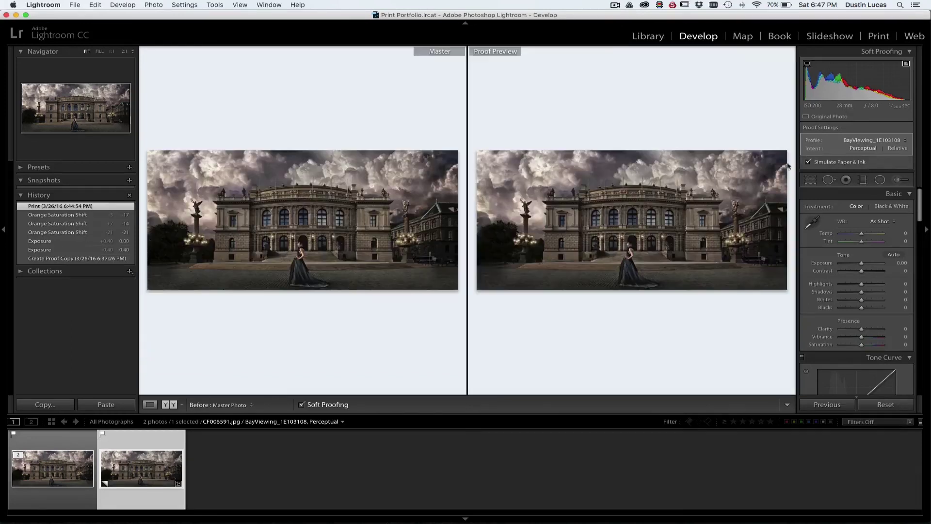
- Show master and proof side by side at 1:1, briefly trying HFA_Can9000MarkII_MK_PhotoRag before returning to BayViewing_1E103108
{"action": "key", "text": "y"}
{"action": "left_click", "coordinate": [629, 249]}
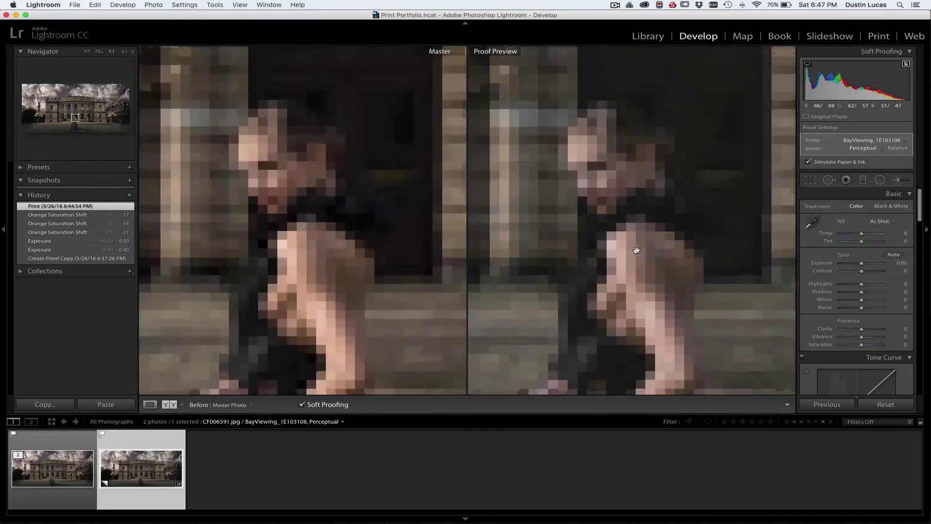
{"action": "left_click", "coordinate": [863, 140]}
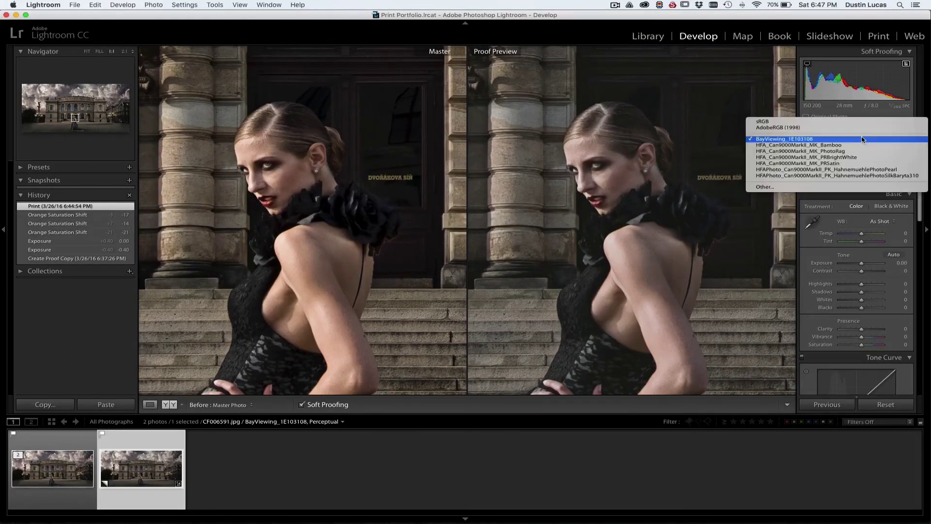
{"action": "left_click", "coordinate": [839, 151]}
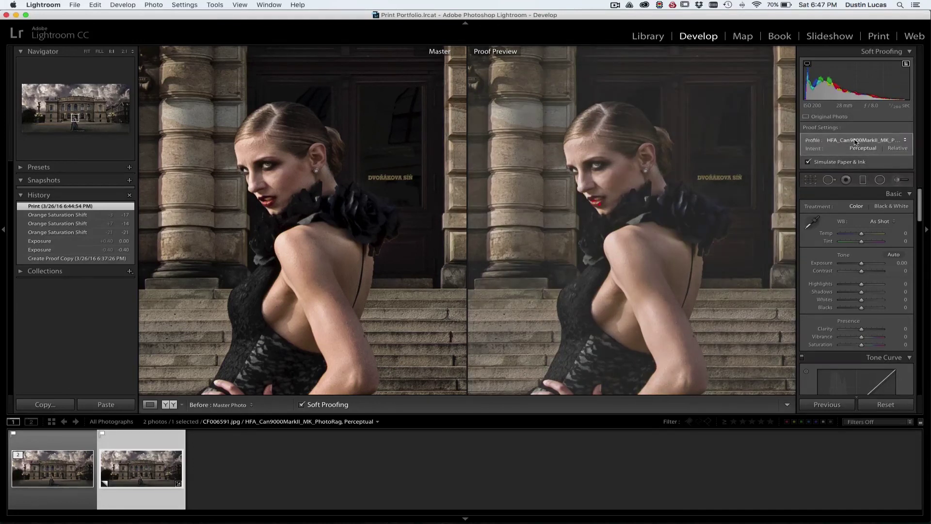
{"action": "left_click", "coordinate": [859, 140]}
{"action": "left_click", "coordinate": [821, 130]}
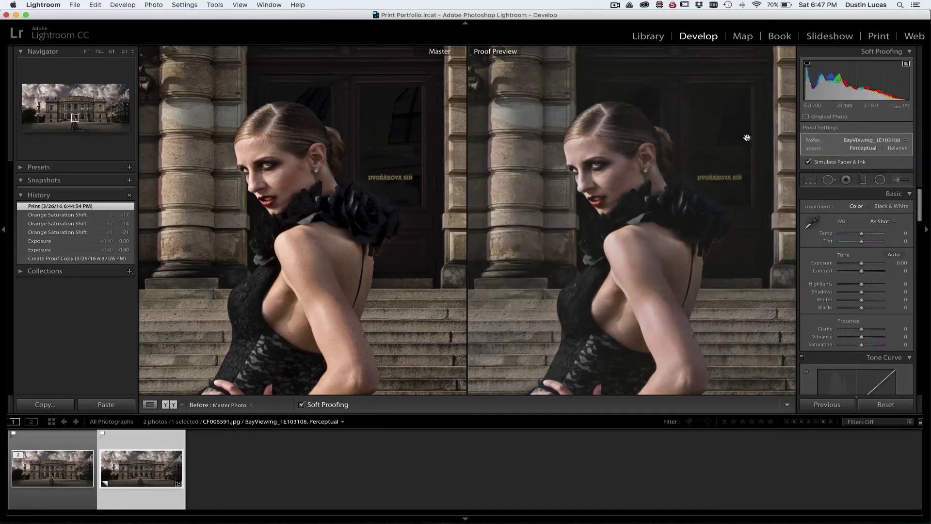
- Zoom to 1:1 on the face and turn off Simulate Paper & Ink, panning to the steps
{"action": "left_click", "coordinate": [604, 179]}
{"action": "left_click_drag", "start_coordinate": [619, 237], "coordinate": [628, 271]}
{"action": "scroll", "coordinate": [630, 270], "scroll_direction": "up", "scroll_amount": 5}
{"action": "scroll", "coordinate": [630, 270], "scroll_direction": "right", "scroll_amount": 3}
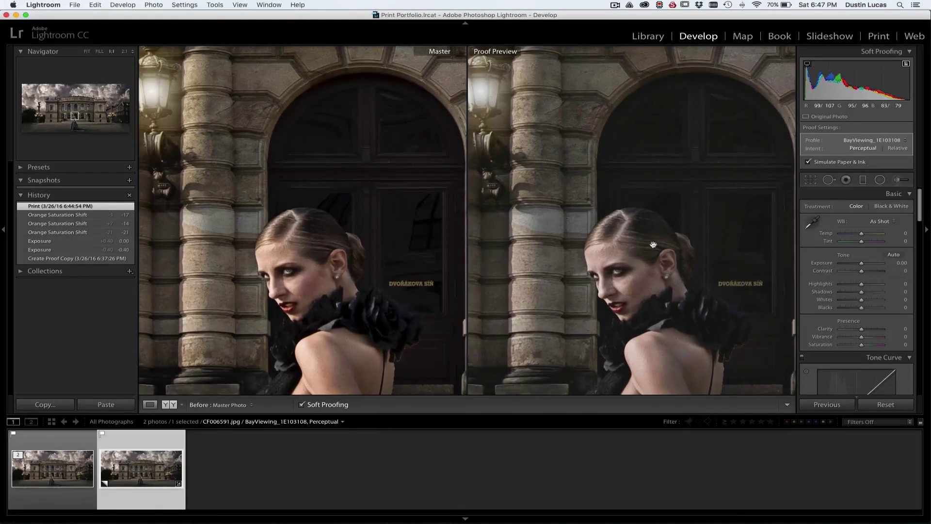
{"action": "left_click", "coordinate": [807, 162]}
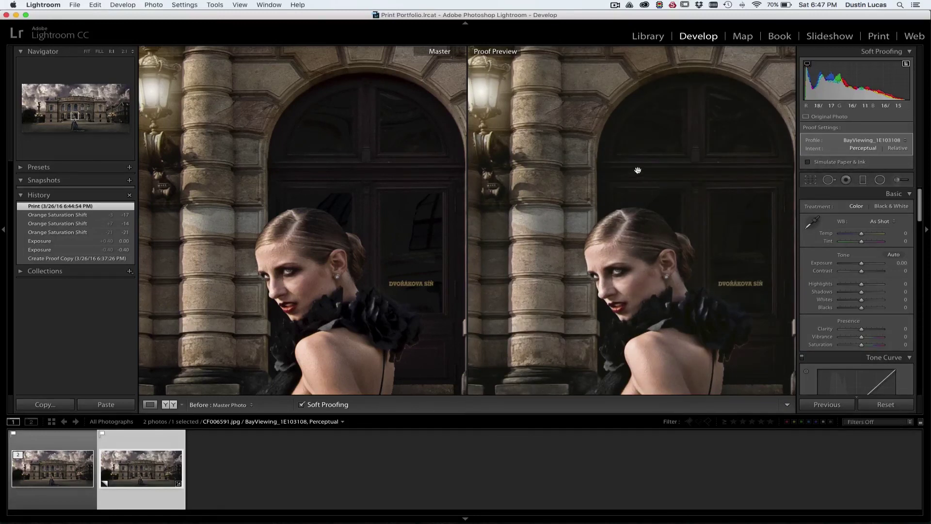
{"action": "left_click_drag", "start_coordinate": [640, 243], "coordinate": [651, 182]}
- Toggle the proof profile between sRGB and BayViewing_1E103108 twice, ending on BayViewing_1E103108
{"action": "left_click", "coordinate": [870, 140]}
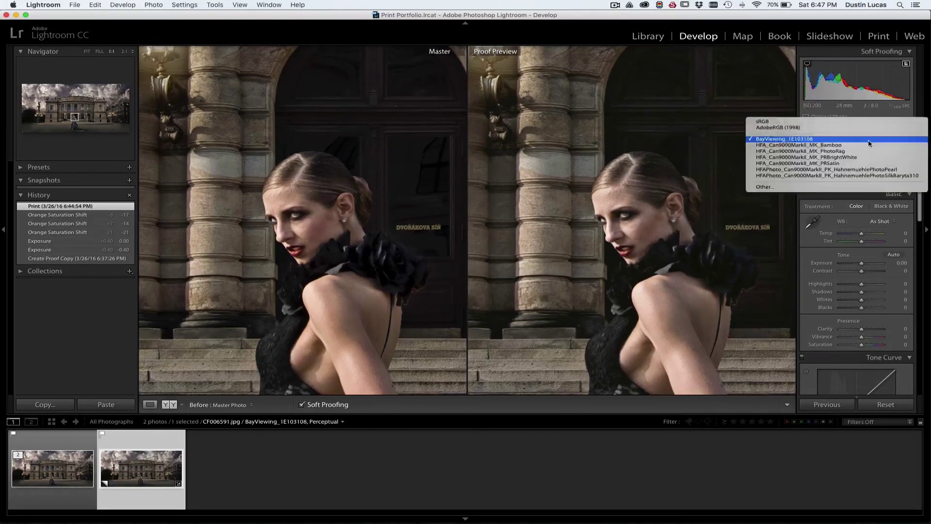
{"action": "left_click", "coordinate": [848, 122]}
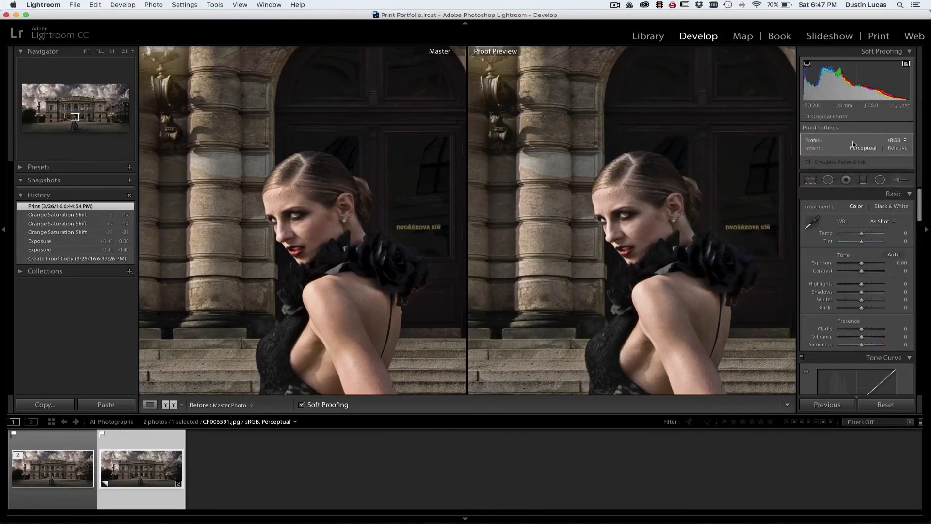
{"action": "left_click", "coordinate": [895, 141]}
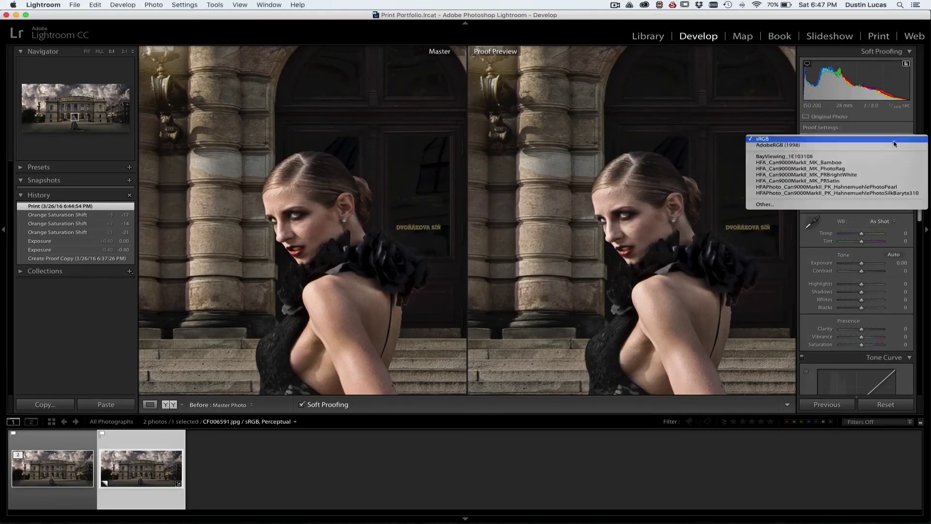
{"action": "left_click", "coordinate": [835, 158]}
{"action": "scroll", "coordinate": [716, 158], "scroll_direction": "up", "scroll_amount": 3}
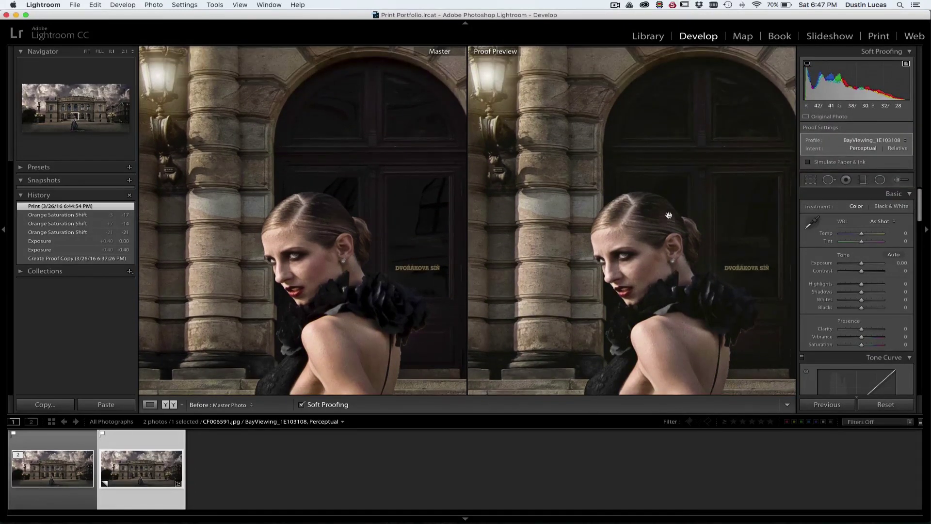
{"action": "scroll", "coordinate": [669, 215], "scroll_direction": "down", "scroll_amount": 3}
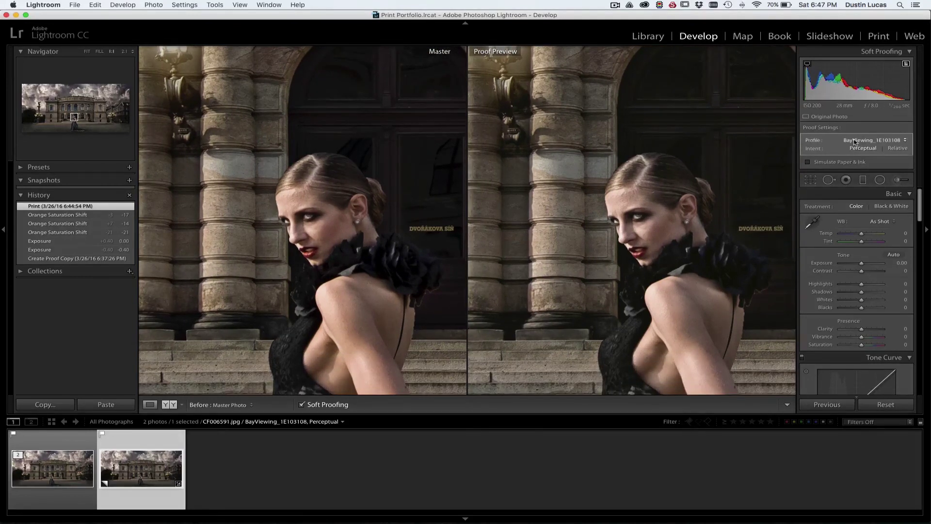
{"action": "left_click", "coordinate": [855, 141]}
{"action": "left_click", "coordinate": [820, 122]}
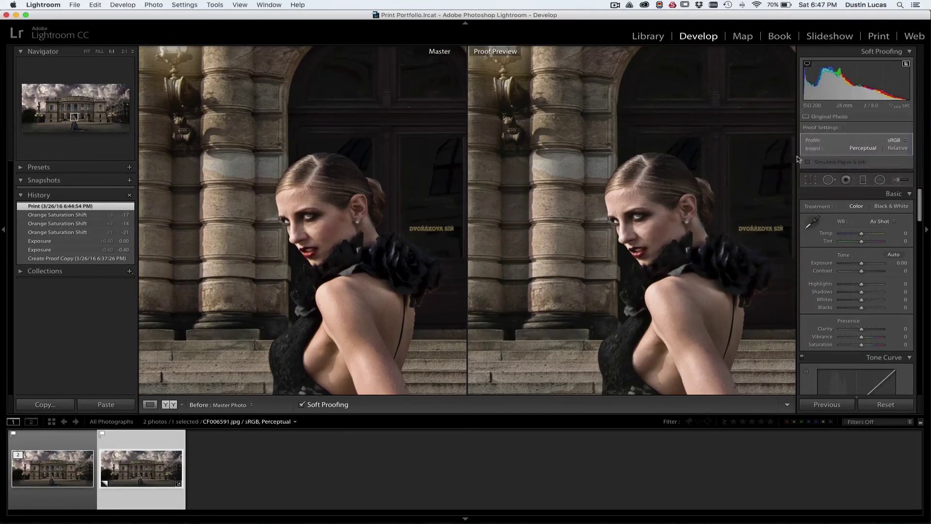
{"action": "scroll", "coordinate": [696, 214], "scroll_direction": "up", "scroll_amount": 2}
{"action": "left_click", "coordinate": [895, 140]}
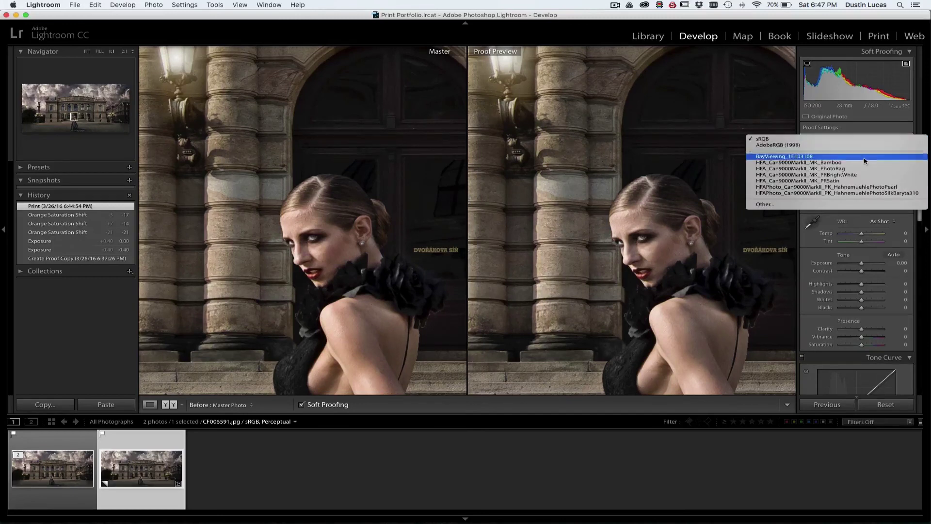
{"action": "left_click", "coordinate": [864, 160]}
- Zoom both views to fit, in to 1:1 on the woman, back to fit, and hide the side panels
{"action": "left_click", "coordinate": [717, 220]}
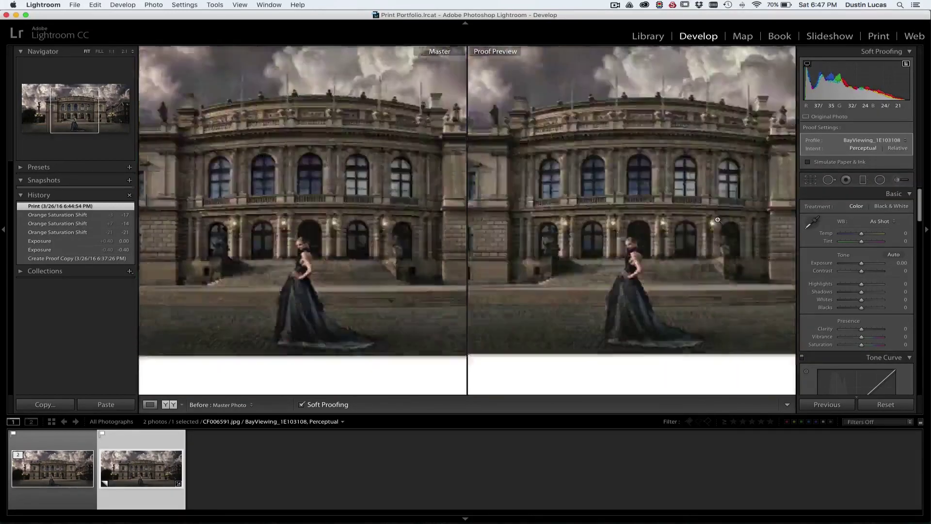
{"action": "left_click", "coordinate": [642, 252]}
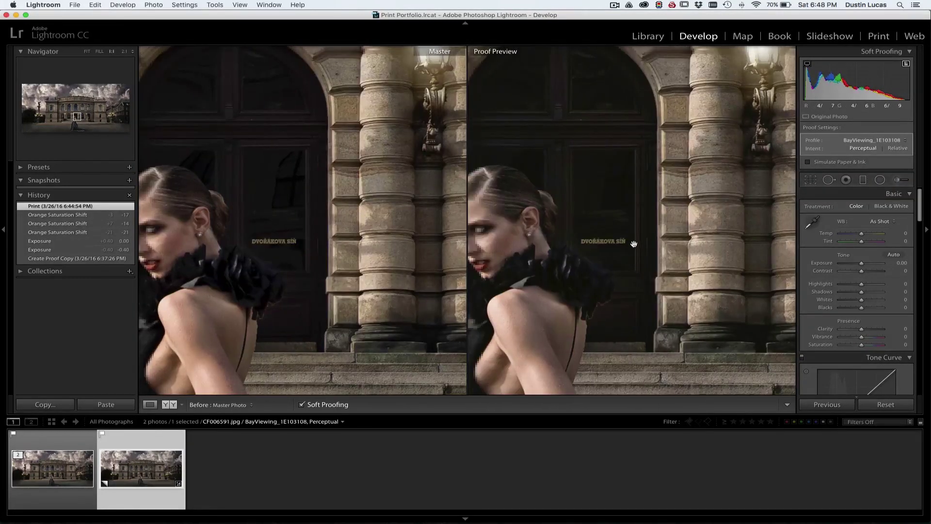
{"action": "left_click", "coordinate": [633, 244]}
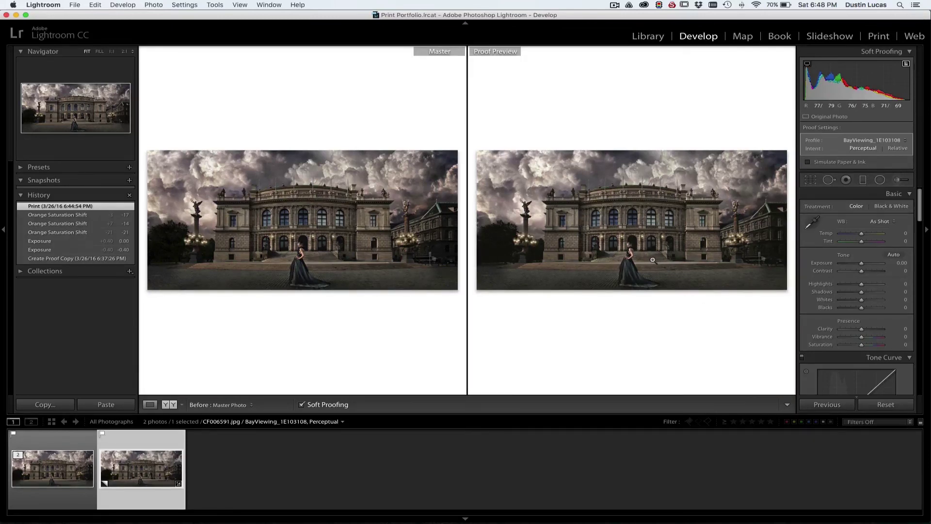
{"action": "key", "text": "shift+Tab"}
{"action": "key", "text": "shift+Tab"}
{"action": "key", "text": "shift+Tab"}
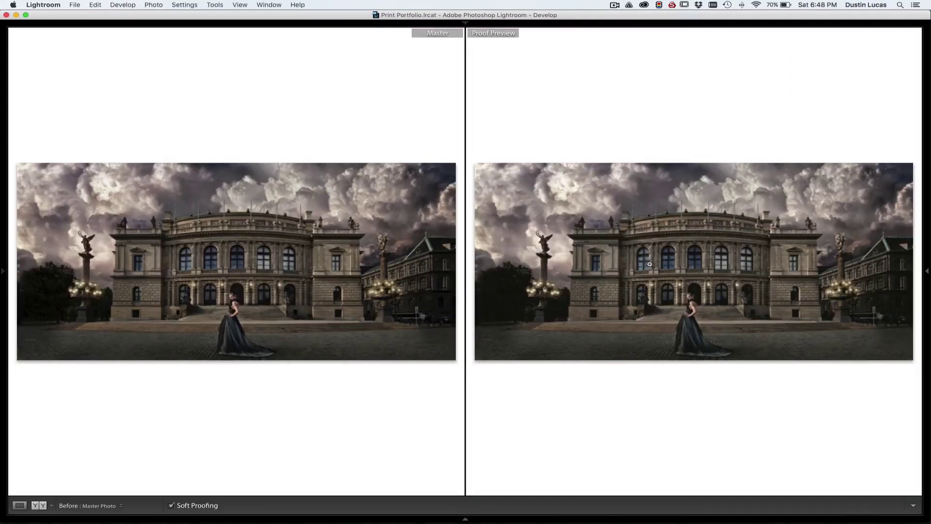
- Show the BayViewing_1E103108 proof preview alone with the Develop adjustment panel beside it
{"action": "key", "text": "y"}
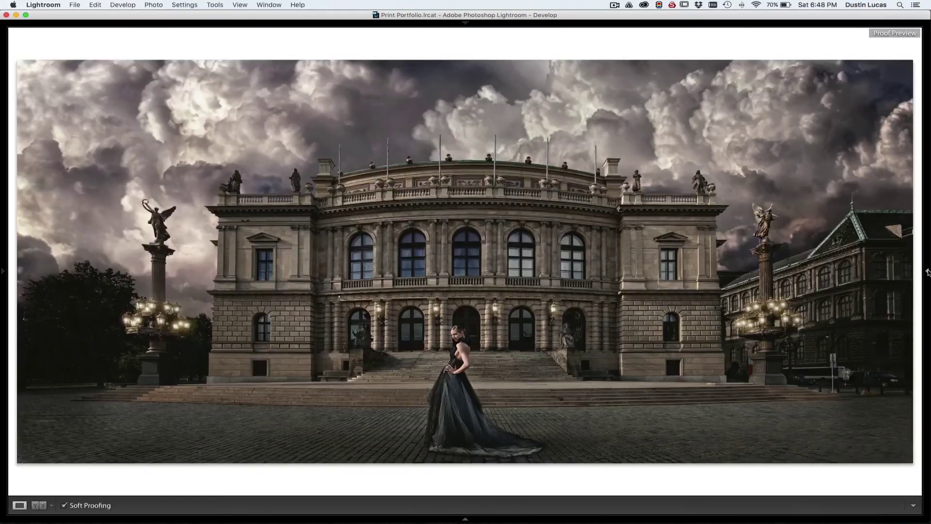
{"action": "left_click", "coordinate": [927, 272]}
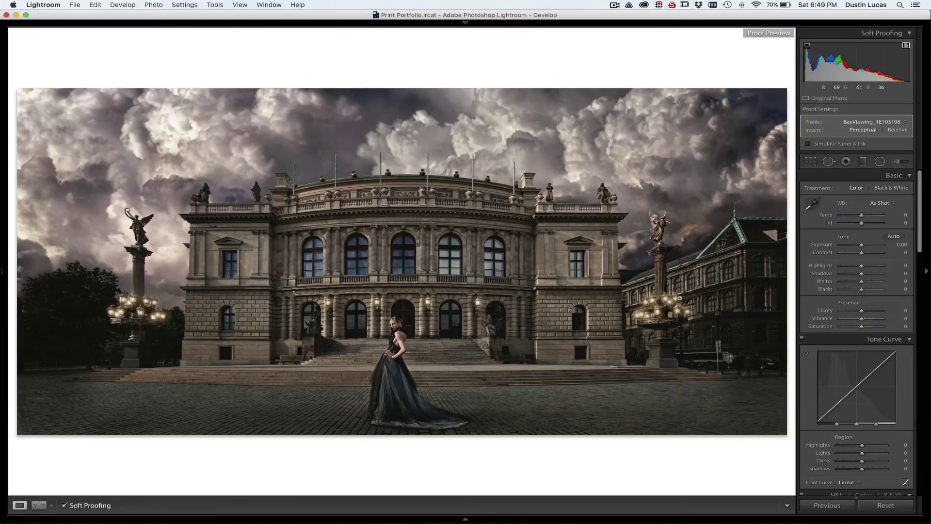
{"action": "key", "text": "super+Tab"}
{"action": "key", "text": "super+Tab"}
{"action": "key", "text": "super+Tab"}
{"action": "key", "text": "super+Tab"}
{"action": "key", "text": "super+Tab"}
- Select the Color LCD profile under System Preferences > Displays > Color, then close the window
{"action": "left_click", "coordinate": [13, 5]}
{"action": "left_click", "coordinate": [39, 26]}
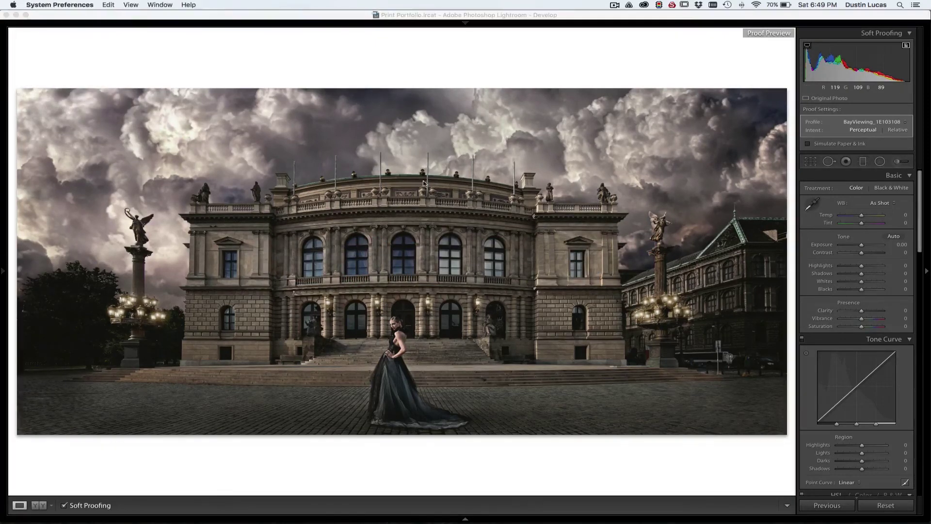
{"action": "left_click_drag", "start_coordinate": [245, 146], "coordinate": [361, 138]}
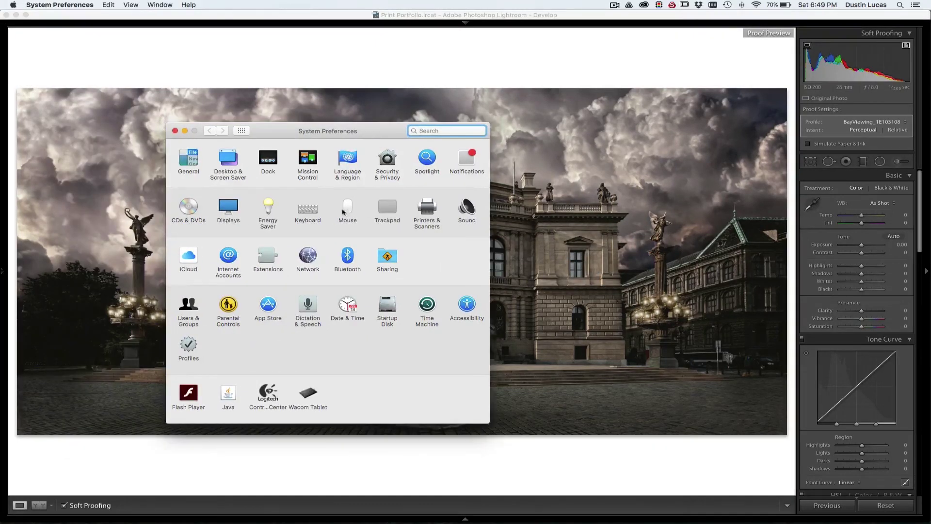
{"action": "left_click", "coordinate": [228, 208]}
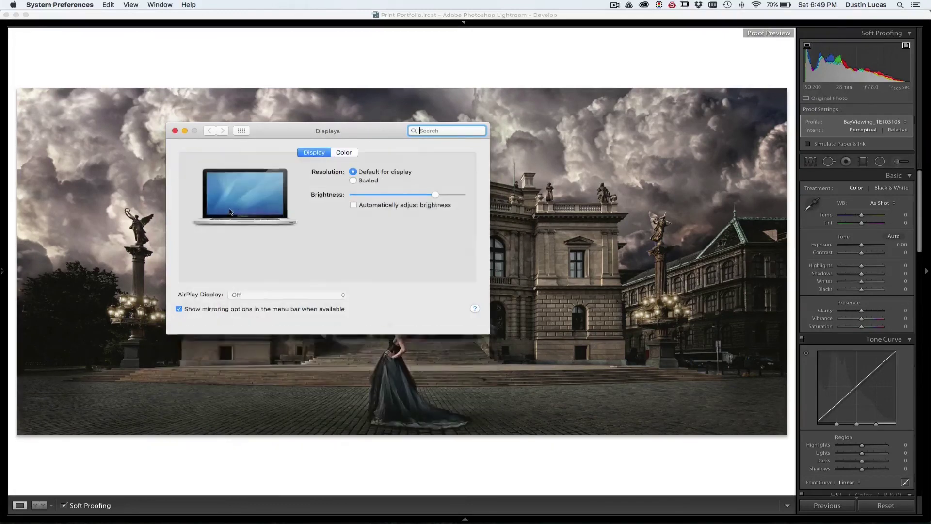
{"action": "left_click", "coordinate": [344, 152]}
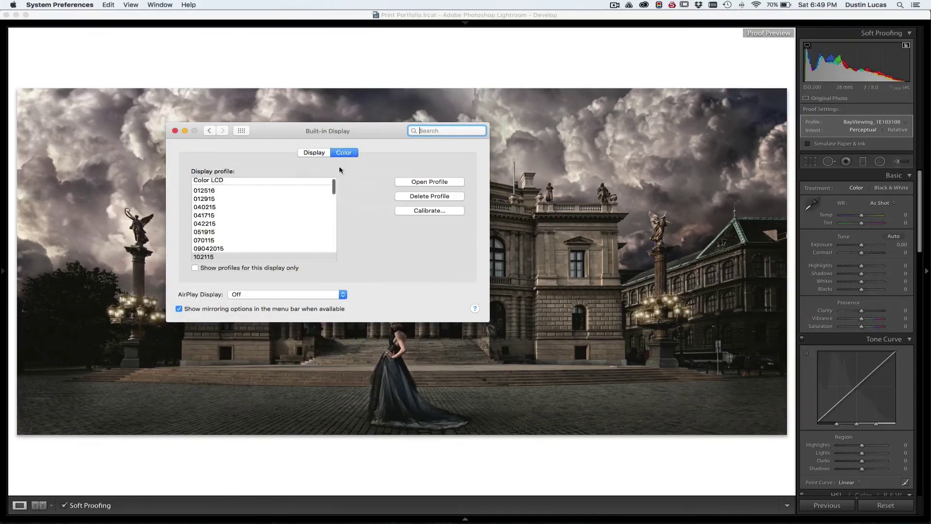
{"action": "left_click", "coordinate": [233, 182]}
{"action": "left_click_drag", "start_coordinate": [339, 132], "coordinate": [739, 89]}
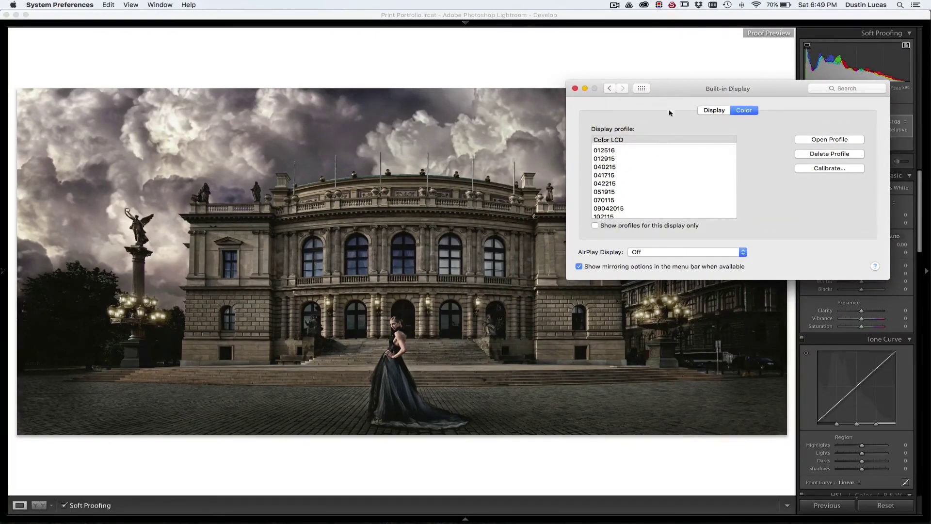
{"action": "left_click", "coordinate": [575, 88]}
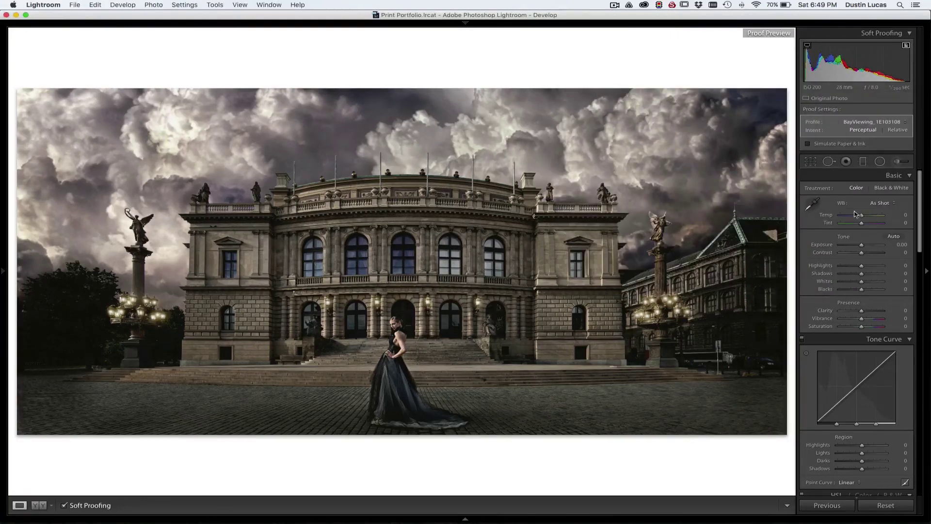
- Warm the proof copy by dragging the Basic panel's Temp slider to +15
{"action": "left_click_drag", "start_coordinate": [856, 214], "coordinate": [865, 217]}
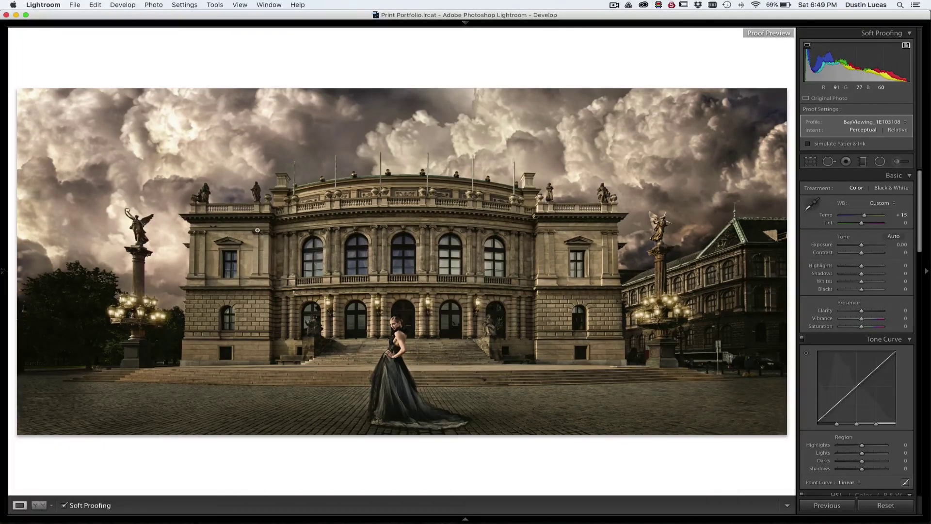
{"action": "key", "text": "super+Tab"}
{"action": "left_click", "coordinate": [13, 4]}
- Choose the 102115 display profile in Displays > Color and close the settings window
{"action": "left_click", "coordinate": [49, 28]}
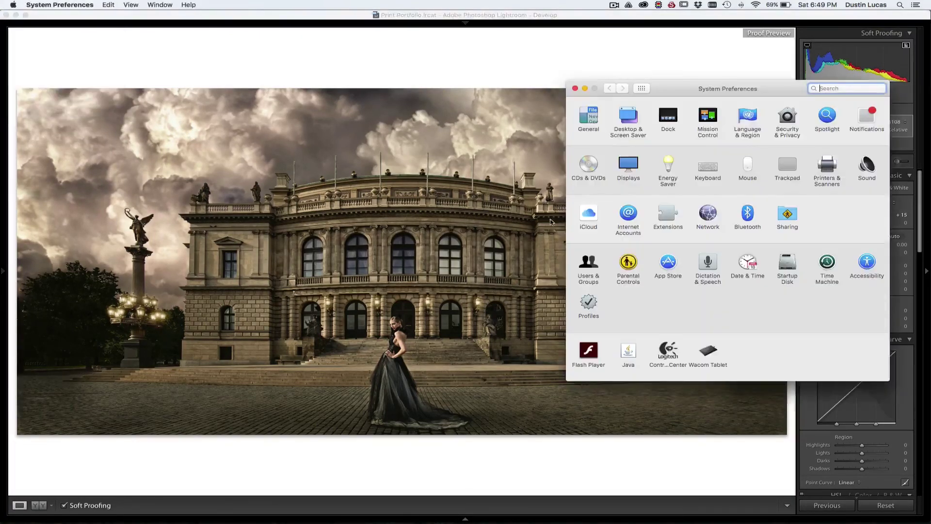
{"action": "left_click", "coordinate": [630, 167]}
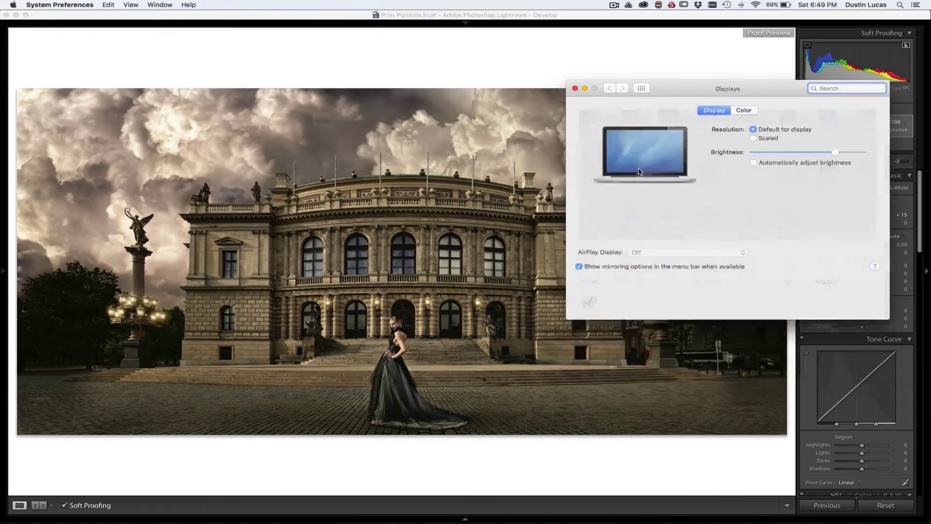
{"action": "left_click", "coordinate": [735, 112]}
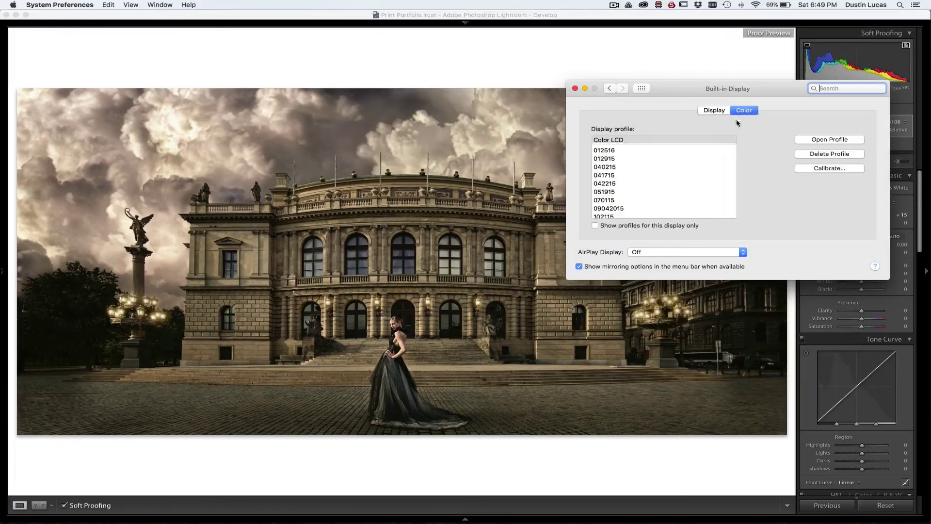
{"action": "left_click", "coordinate": [611, 216]}
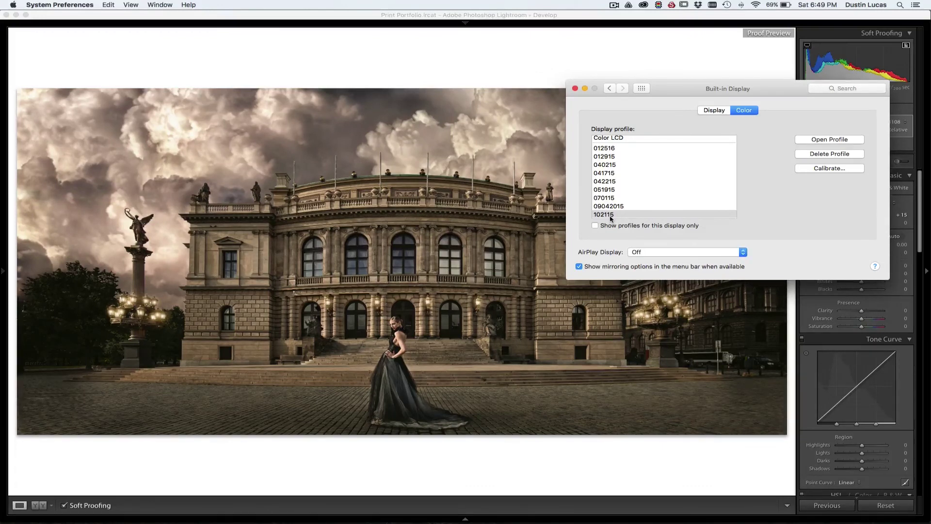
{"action": "left_click", "coordinate": [576, 88]}
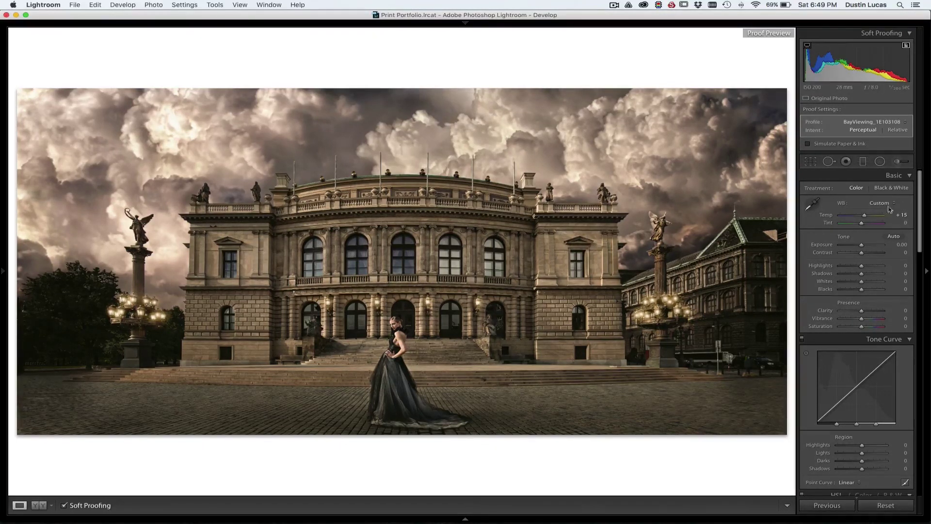
- Reset the Basic panel's Temp slider to 0 by double-clicking its label
{"action": "double_click", "coordinate": [825, 215]}
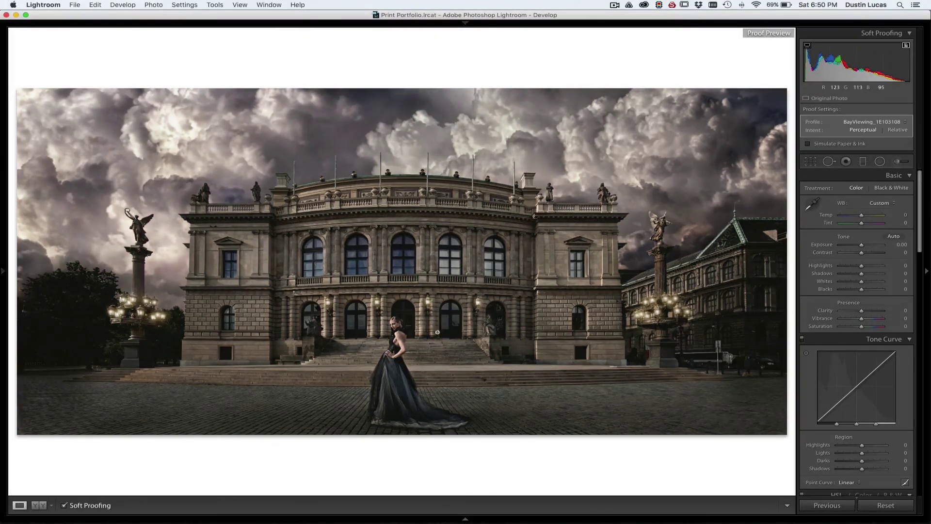